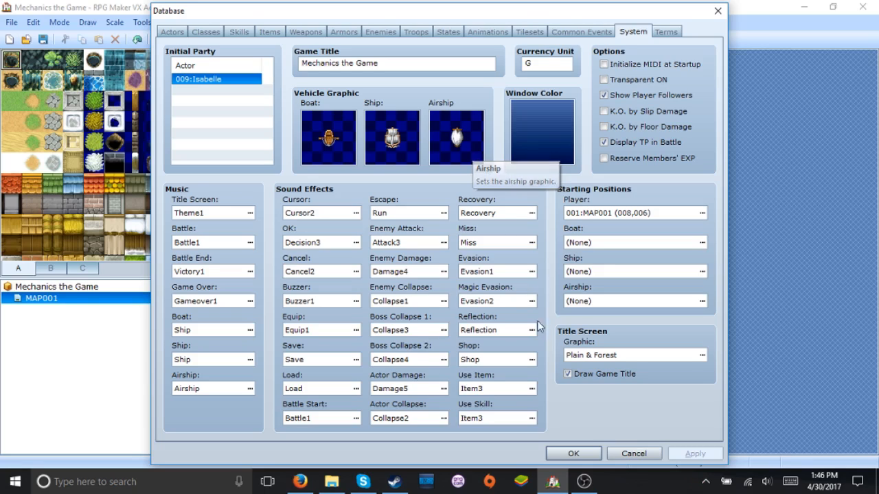
# - Close the database with its settings accepted and switch the map to event editing mode
pyautogui.click(573, 456)
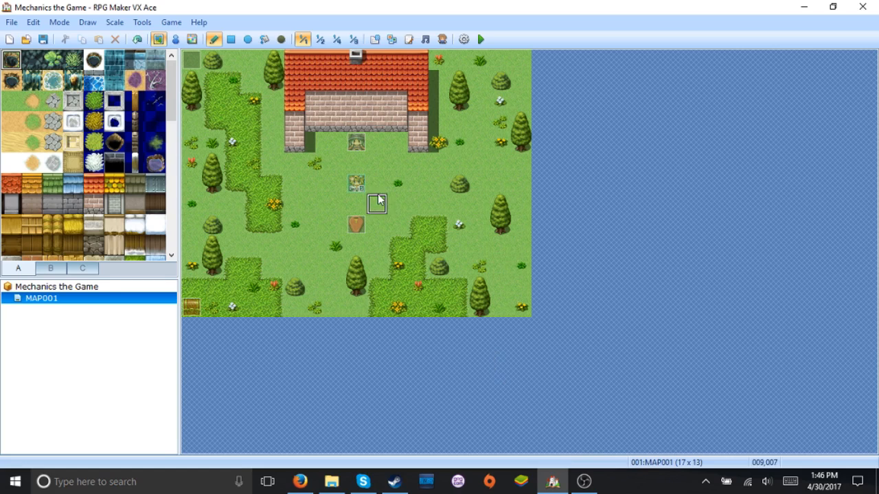
pyautogui.click(177, 40)
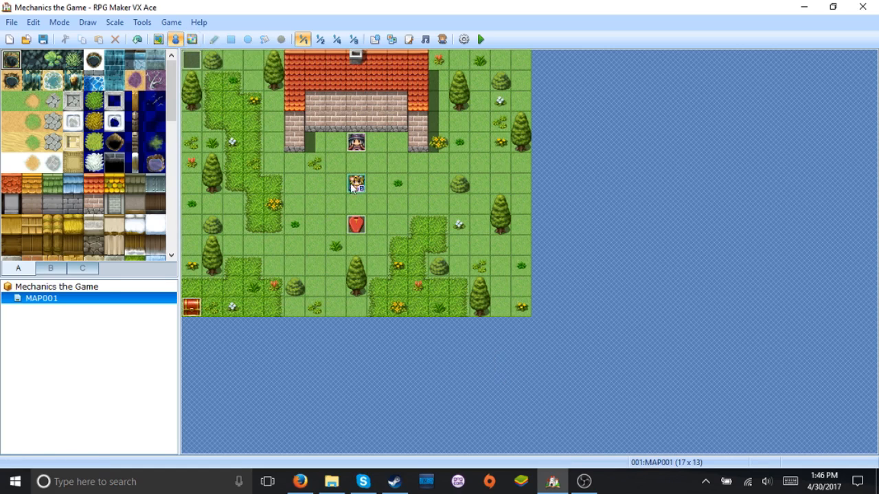
pyautogui.click(374, 39)
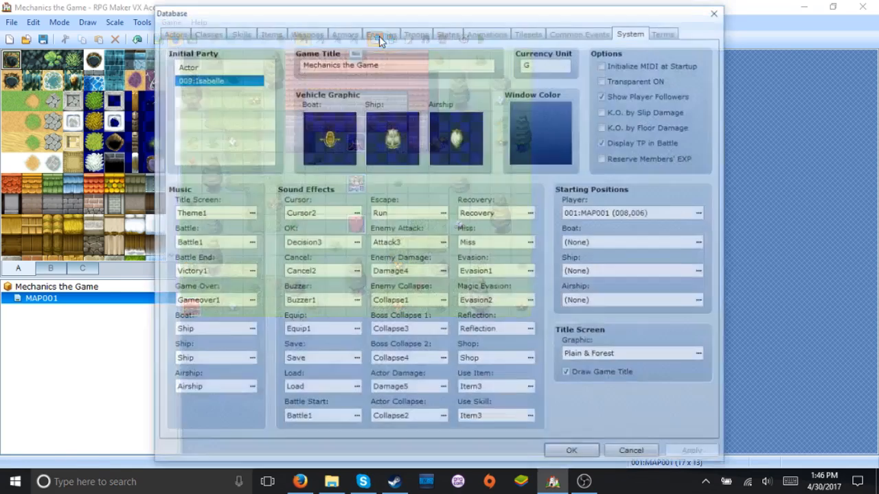
pyautogui.click(170, 33)
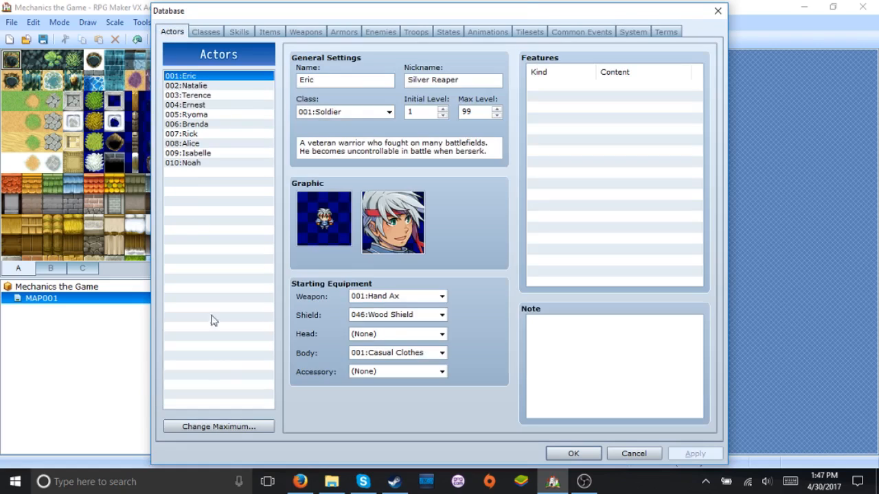
pyautogui.click(225, 426)
pyautogui.write('11')
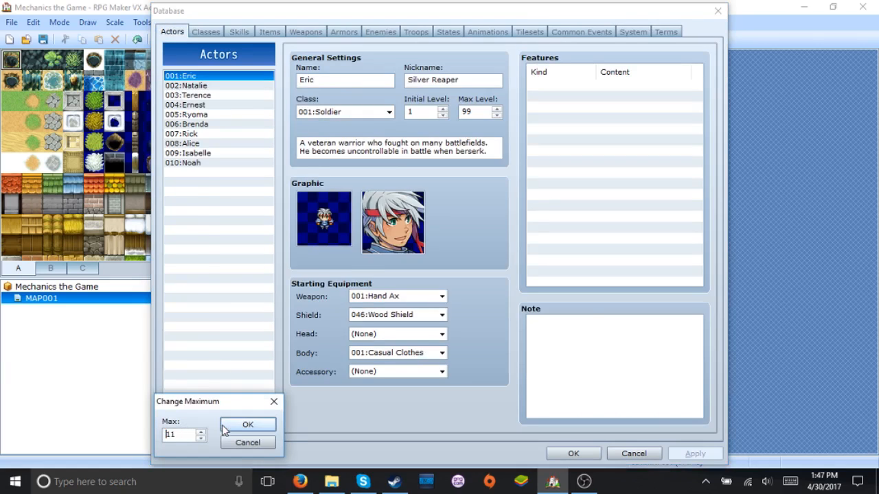
pyautogui.click(224, 428)
pyautogui.click(213, 175)
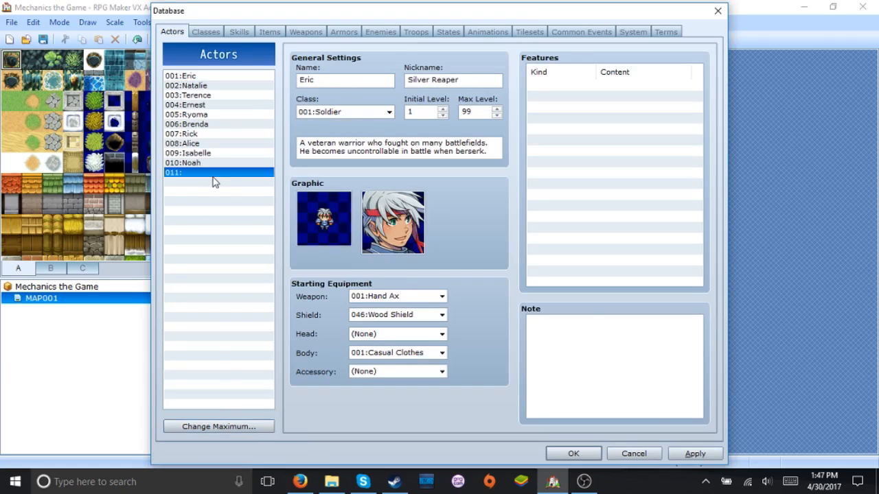
pyautogui.doubleClick(347, 240)
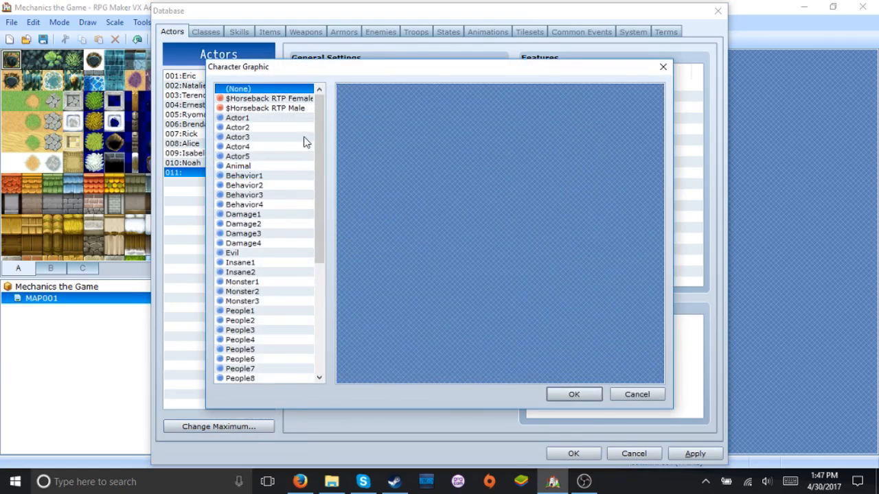
pyautogui.click(635, 395)
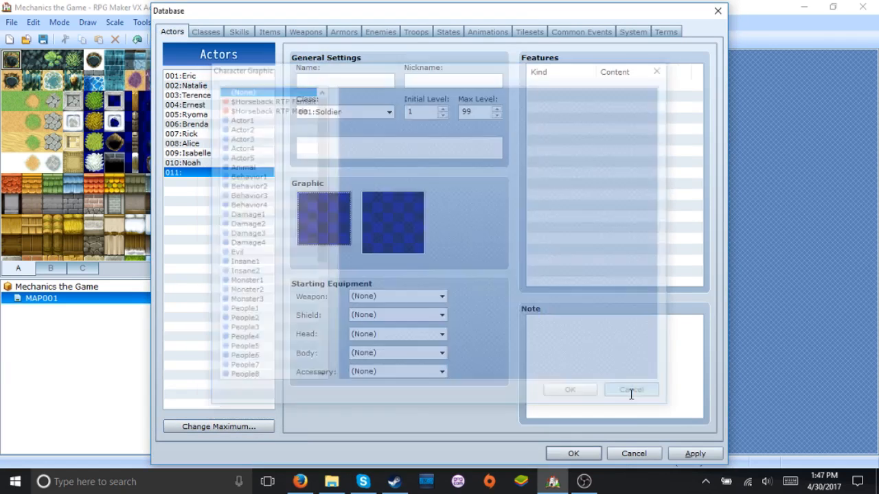
pyautogui.click(632, 454)
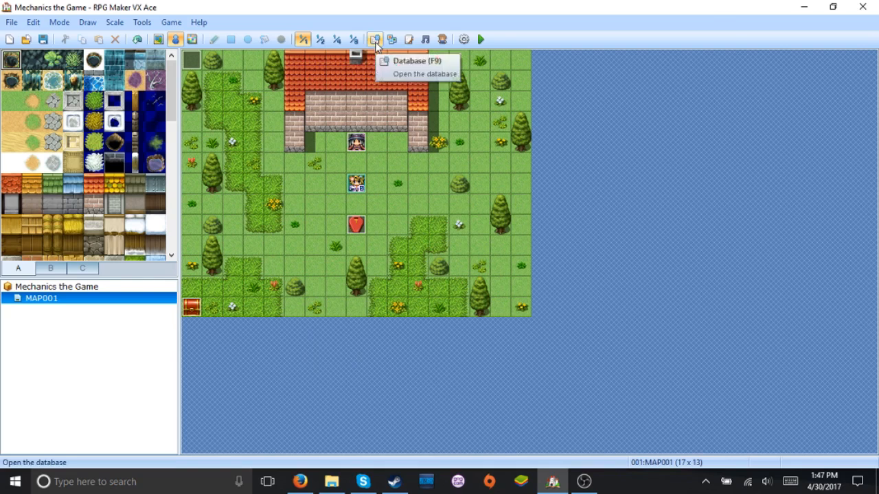
# - Raise the maximum number of actors in the database to 11
pyautogui.click(373, 39)
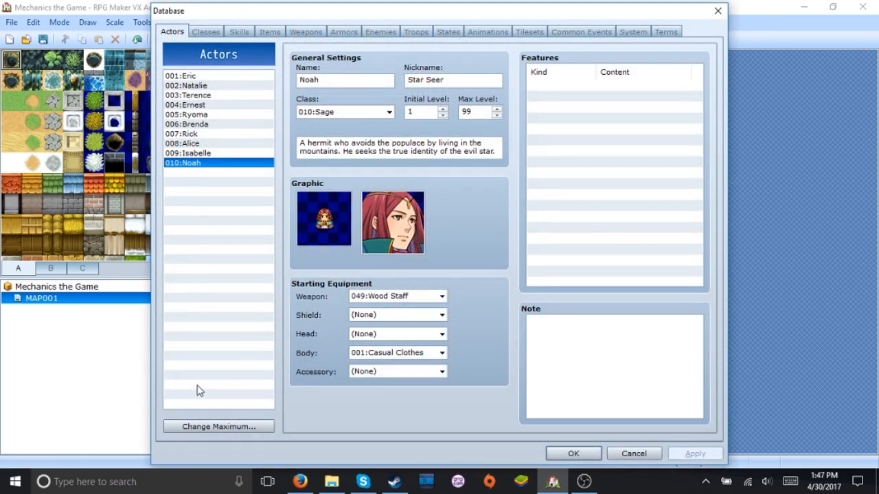
pyautogui.click(205, 425)
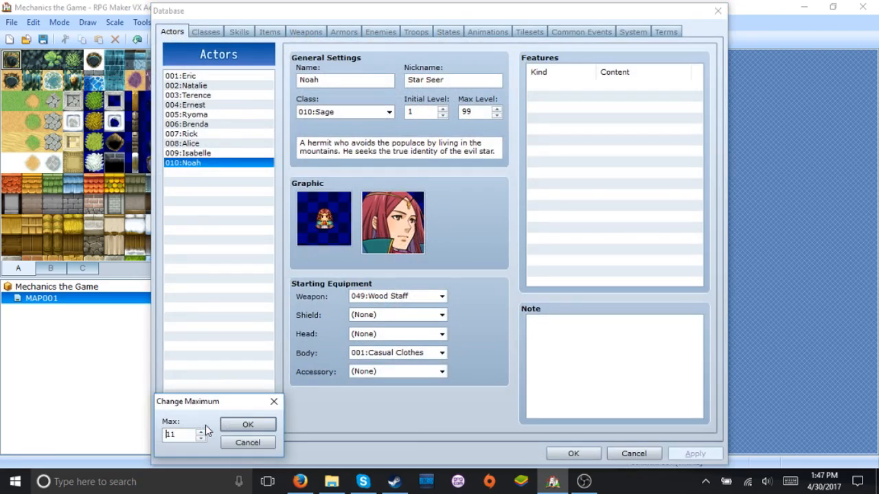
pyautogui.write('11')
pyautogui.press('Return')
# - Name the empty actor in slot 011 "Dat Boi"
pyautogui.click(219, 174)
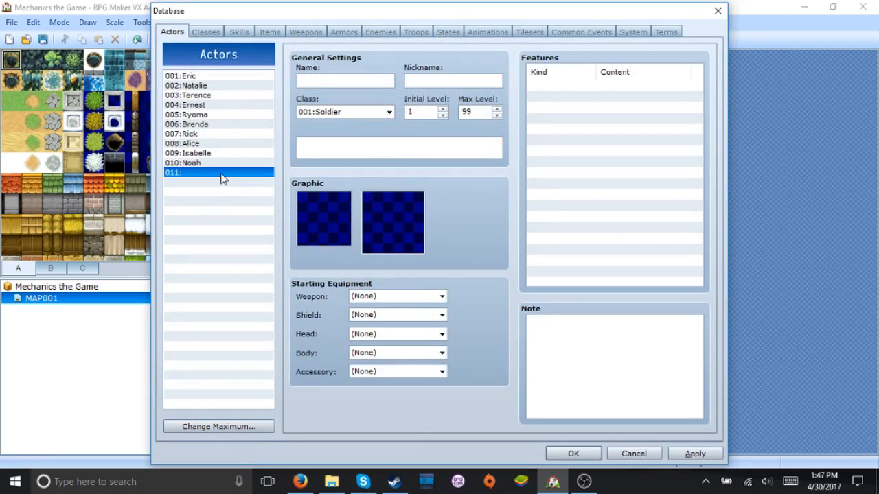
pyautogui.click(324, 79)
pyautogui.write('Si')
pyautogui.press('BackSpace')
pyautogui.press('BackSpace')
pyautogui.write('Dat Boi')
# - Assign the "blank slate male" character graphic to actor 011 and save the database changes
pyautogui.doubleClick(327, 218)
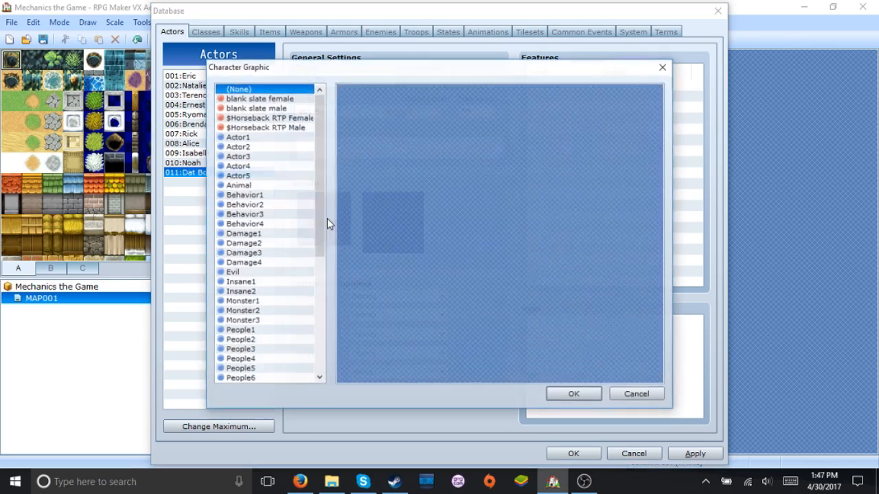
pyautogui.click(300, 110)
pyautogui.doubleClick(302, 113)
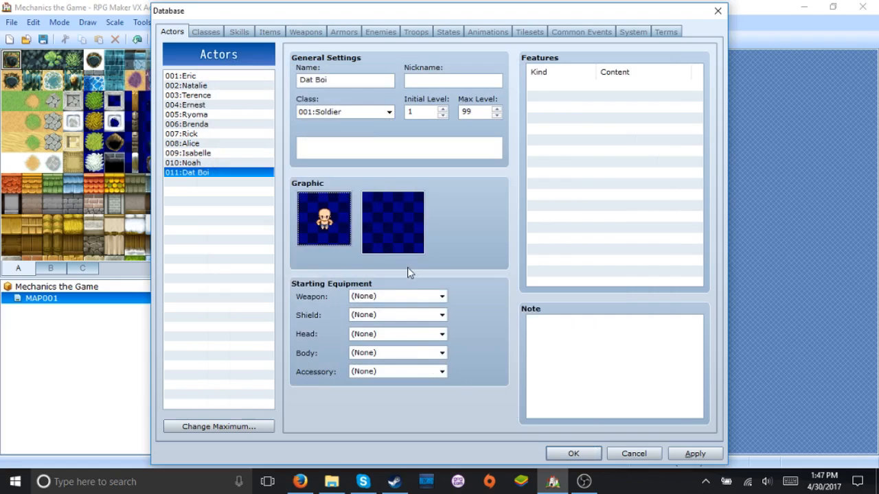
pyautogui.doubleClick(333, 218)
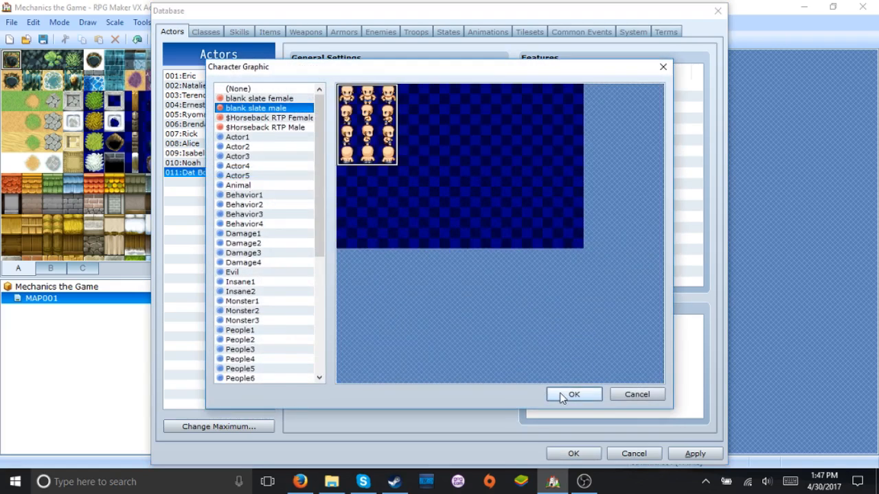
pyautogui.click(570, 396)
pyautogui.click(577, 453)
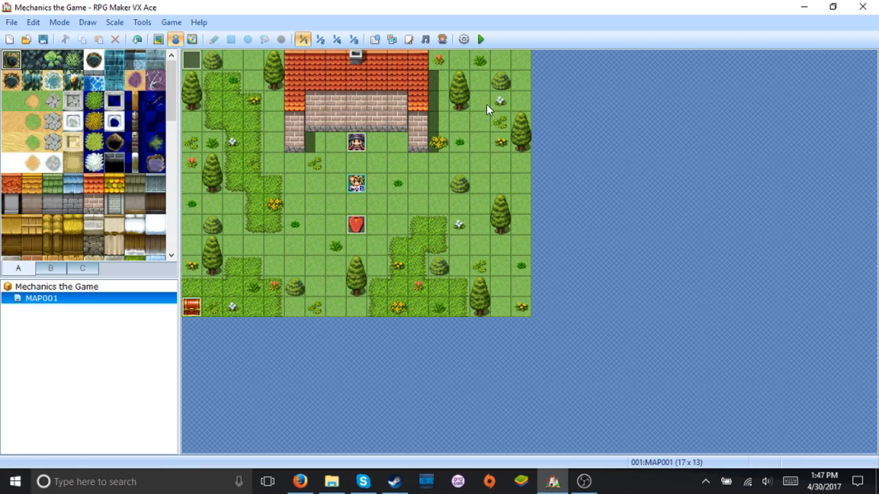
# - Create a new event on the map's top-right corner tile and name it "Horse :B"
pyautogui.doubleClick(523, 67)
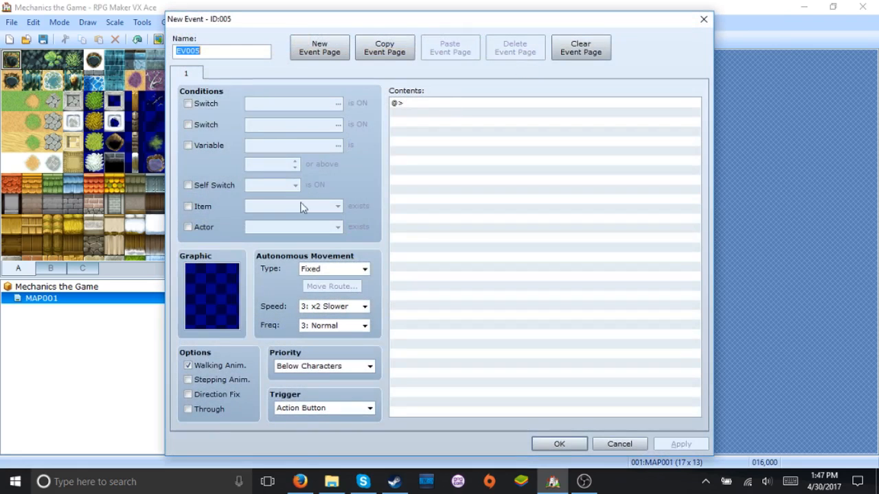
pyautogui.write('Horse')
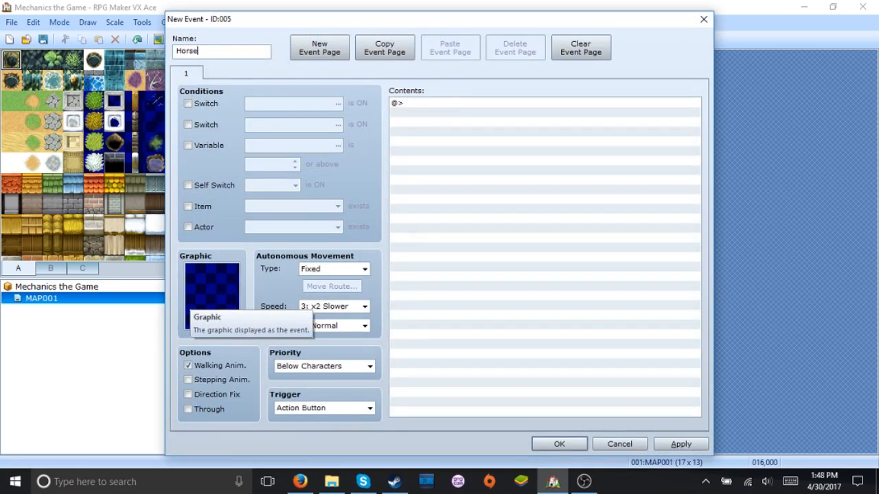
pyautogui.write(' :B')
# - Set the event's graphic to the front-facing brown horse from the Animal character set
pyautogui.doubleClick(199, 283)
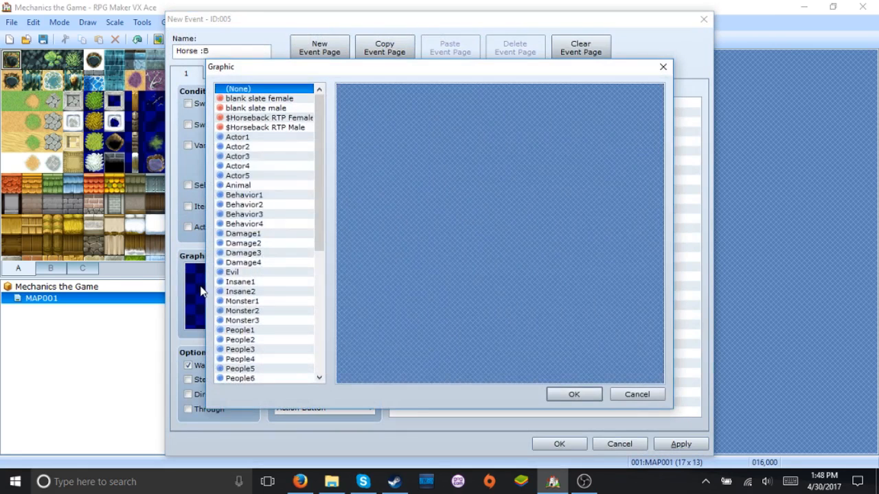
pyautogui.click(276, 186)
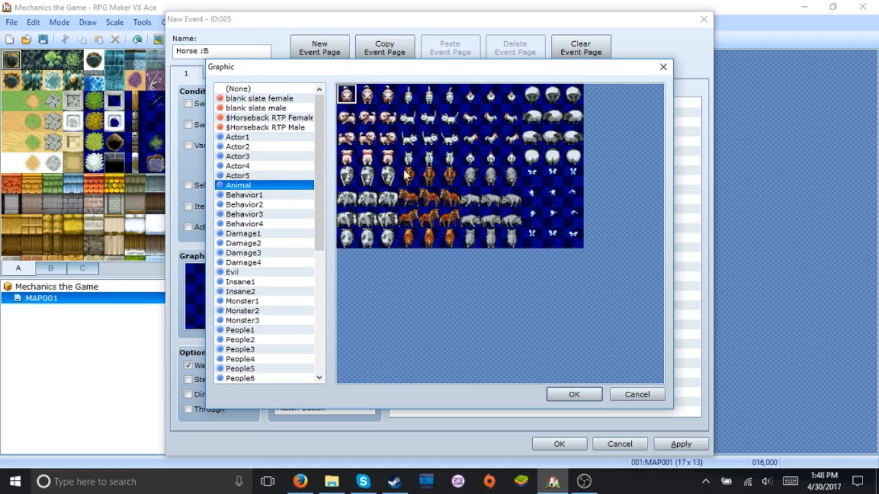
pyautogui.doubleClick(431, 197)
pyautogui.doubleClick(220, 274)
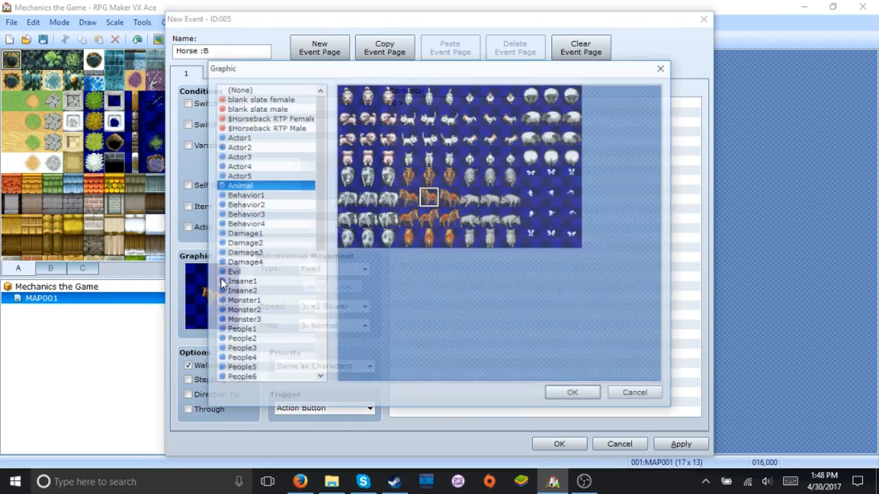
pyautogui.doubleClick(429, 184)
# - Set the horse event's autonomous movement speed to "5: x2 Faster" and save the event
pyautogui.click(290, 370)
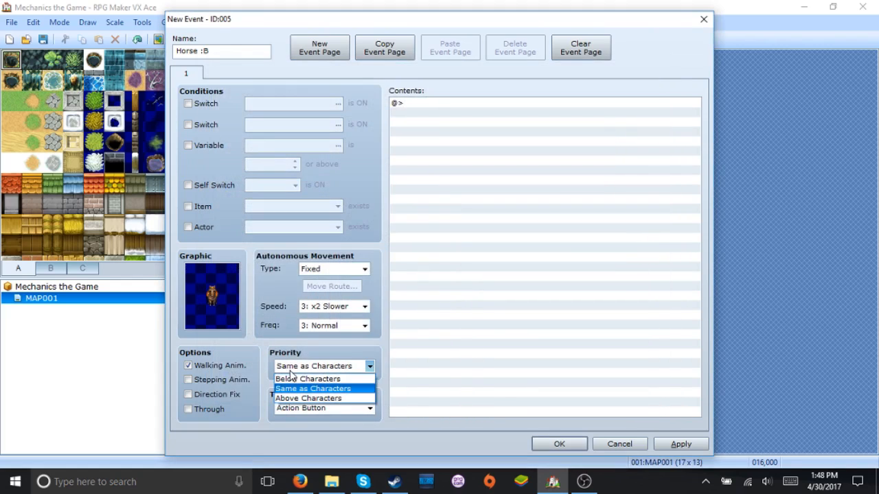
pyautogui.click(290, 370)
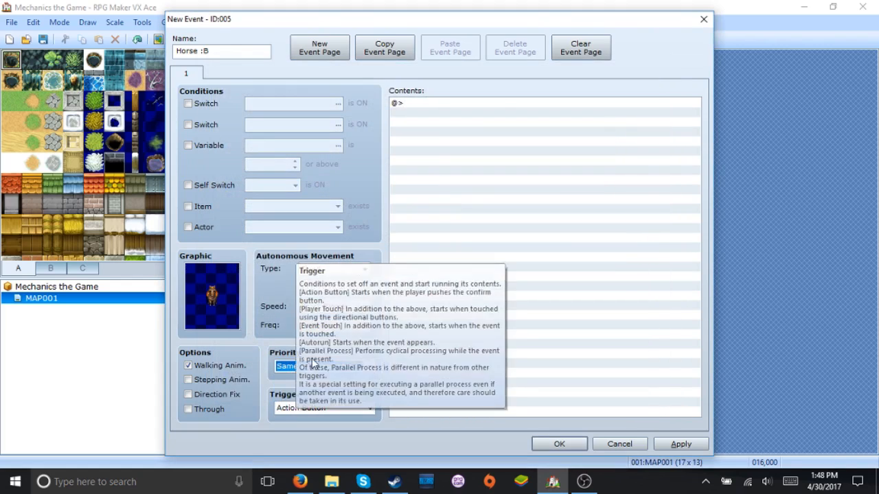
pyautogui.click(358, 309)
pyautogui.press('Down')
pyautogui.press('Down')
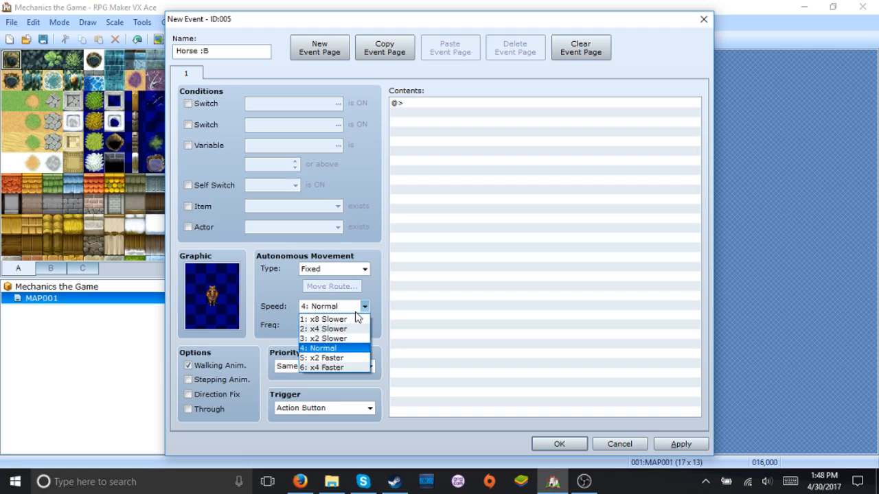
pyautogui.press('Return')
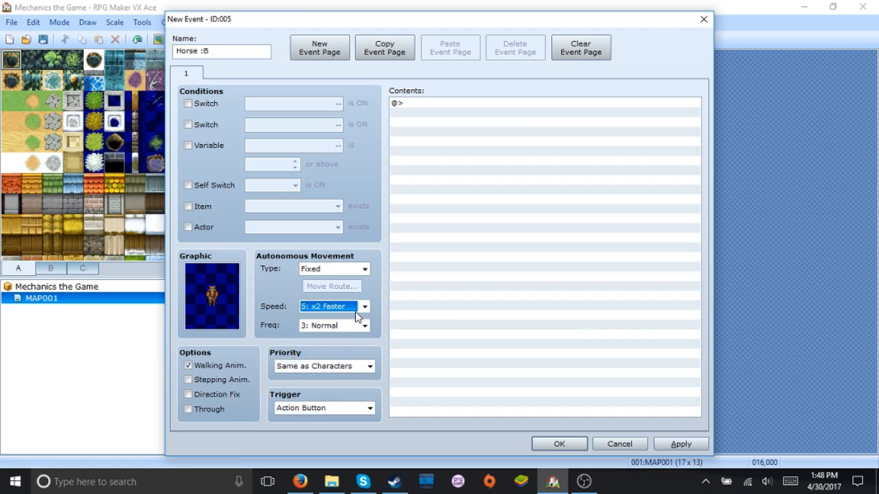
pyautogui.doubleClick(466, 268)
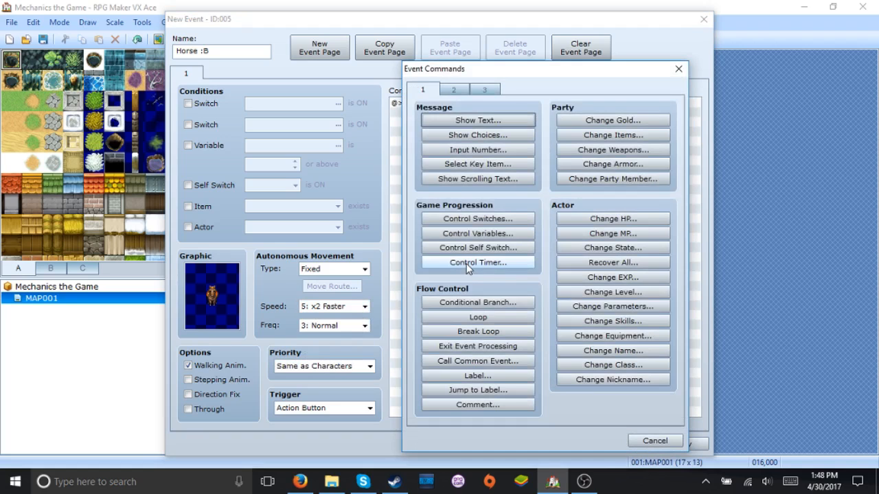
pyautogui.click(650, 436)
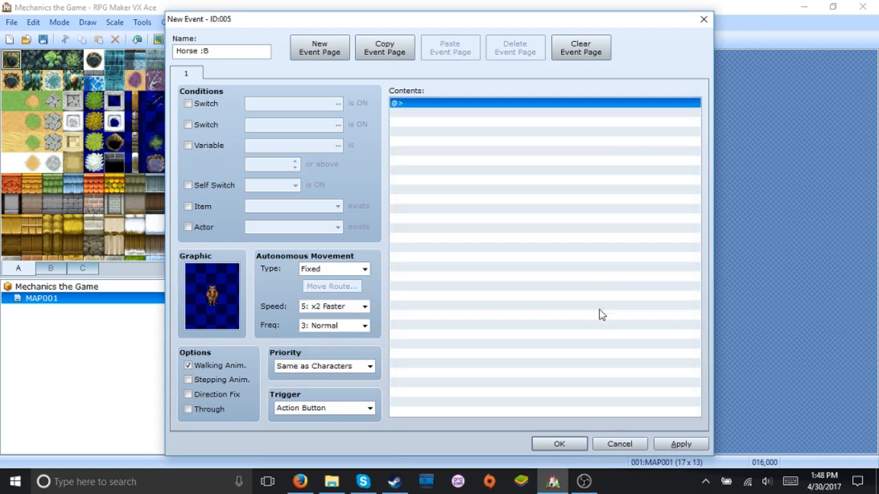
pyautogui.click(579, 444)
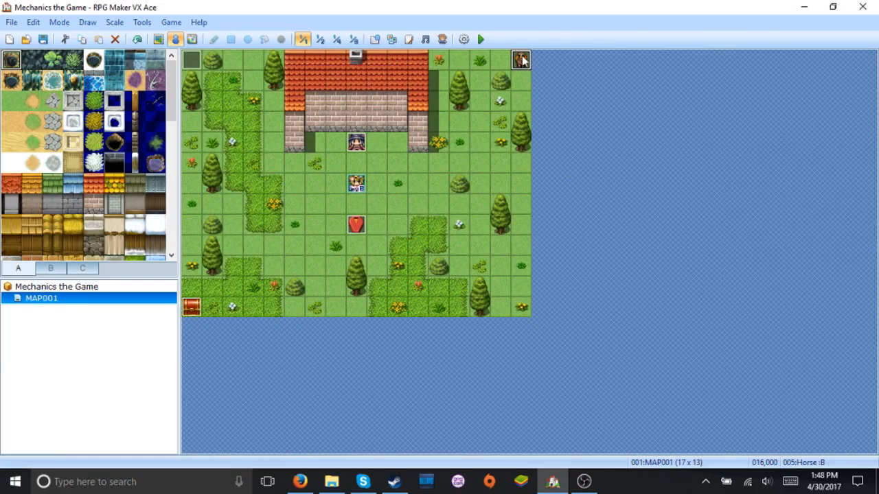
# - Move the horse event to tile 011,006 and give it a Custom movement type with a "Move away from Player" route
pyautogui.moveTo(438, 180); pyautogui.dragTo(425, 181)
pyautogui.doubleClick(425, 181)
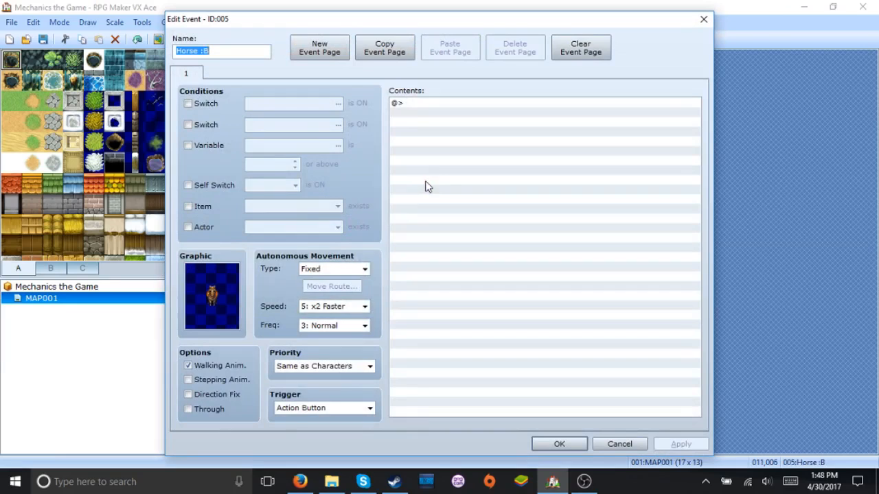
pyautogui.click(357, 267)
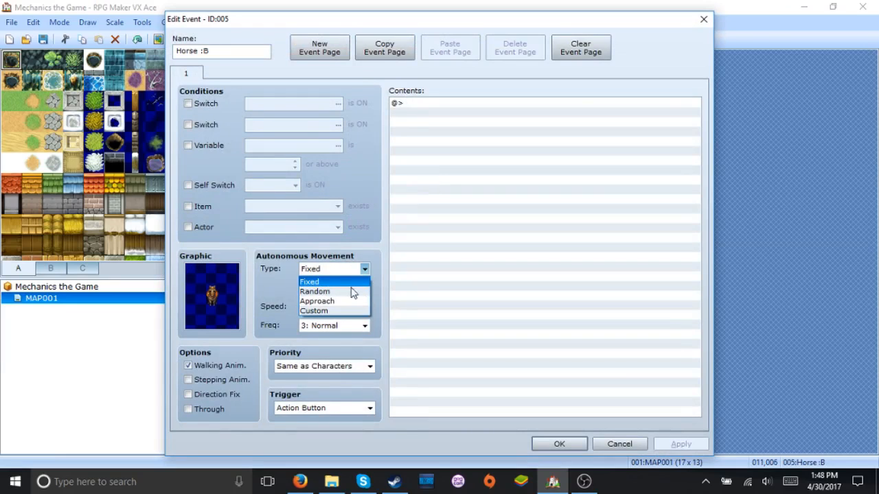
pyautogui.click(350, 311)
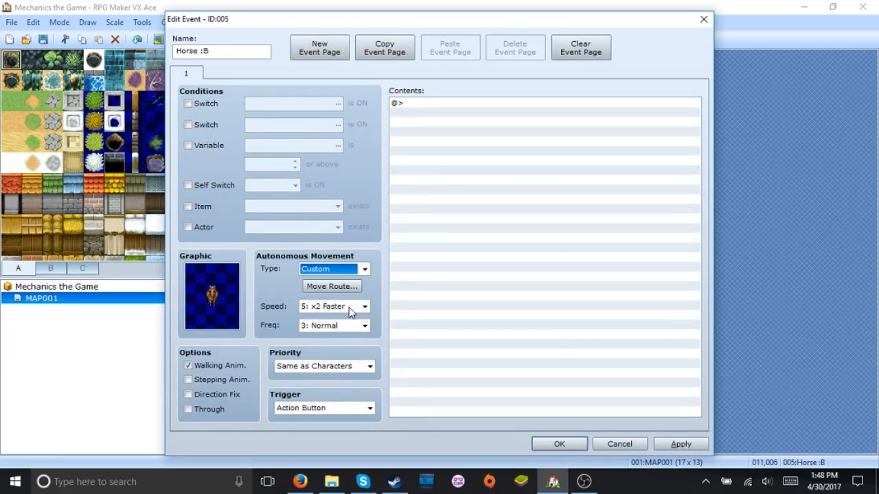
pyautogui.click(341, 285)
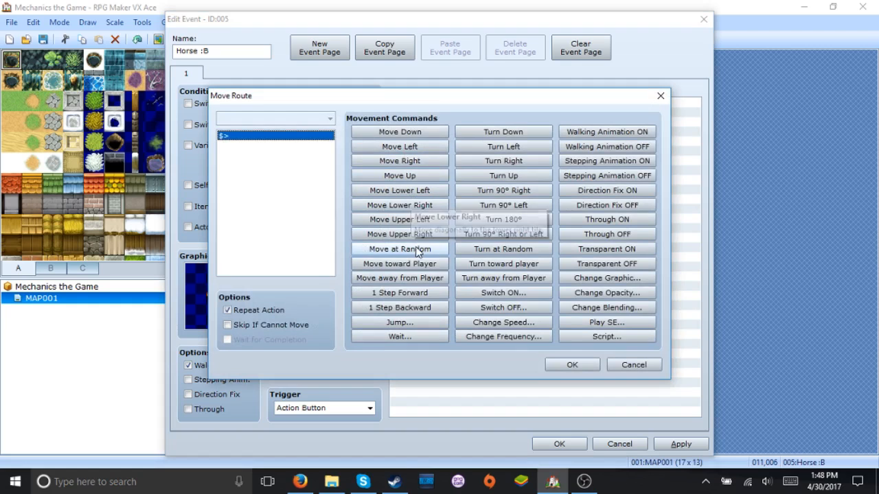
pyautogui.click(421, 283)
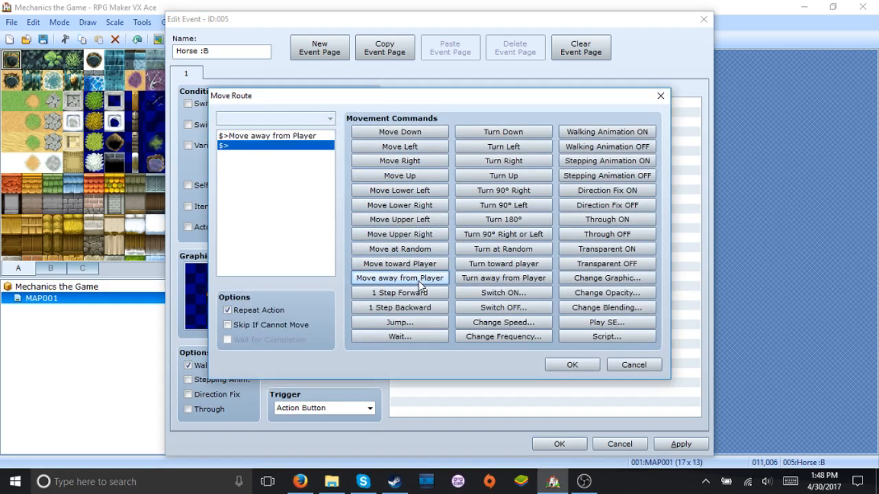
pyautogui.click(565, 366)
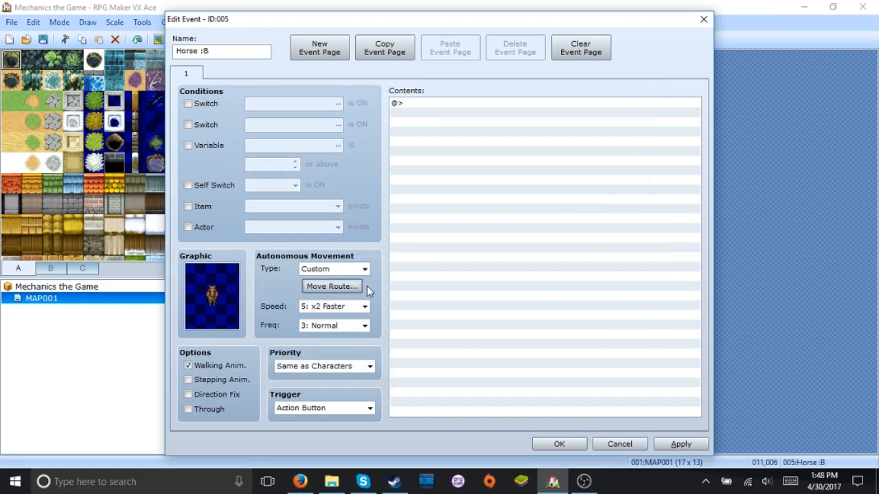
pyautogui.click(361, 269)
pyautogui.click(361, 269)
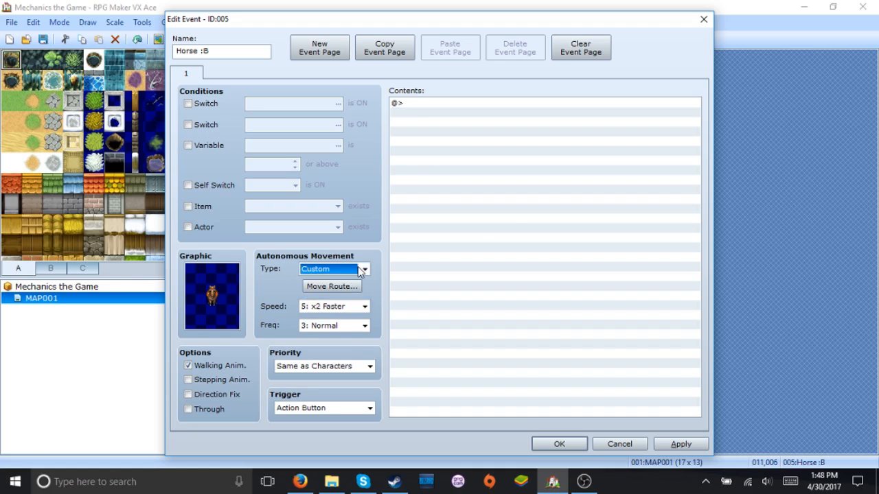
# - Add the message "Dare to tame this wild beast?" to the horse event's contents, followed by a Yes/No choice
pyautogui.doubleClick(514, 227)
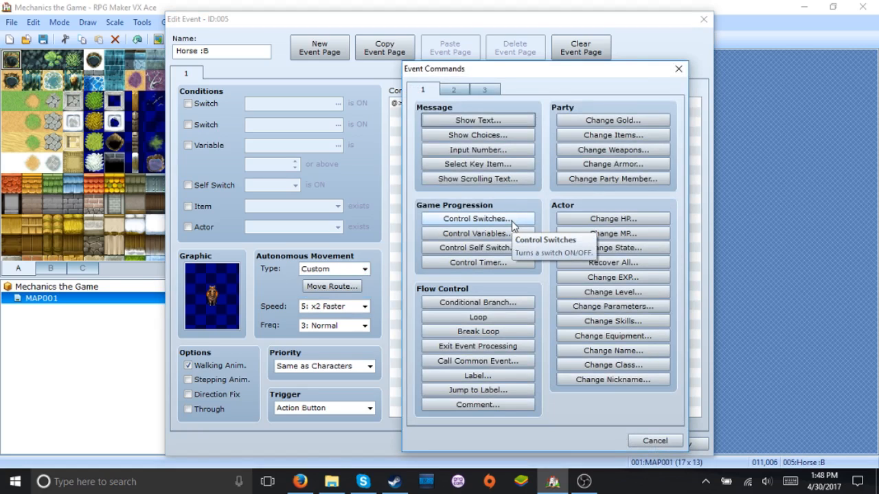
pyautogui.click(502, 122)
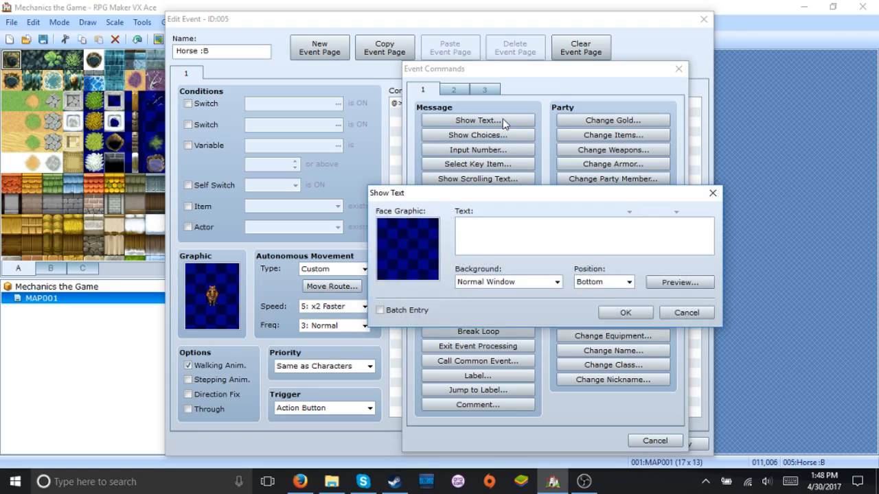
pyautogui.write('Dare to tame this wild beast?')
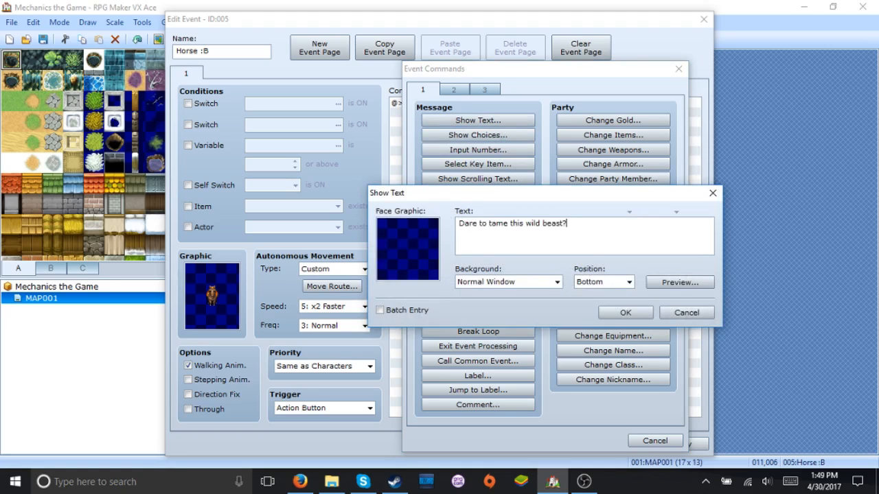
pyautogui.click(625, 313)
pyautogui.click(516, 139)
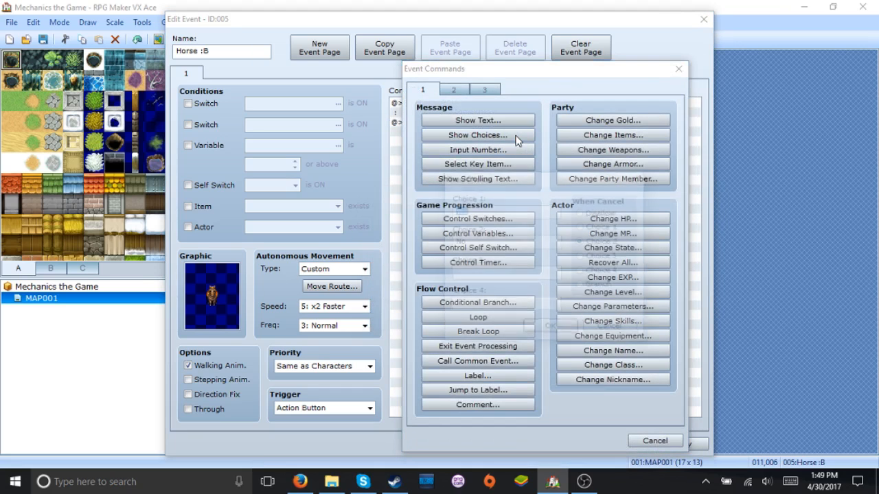
pyautogui.click(550, 332)
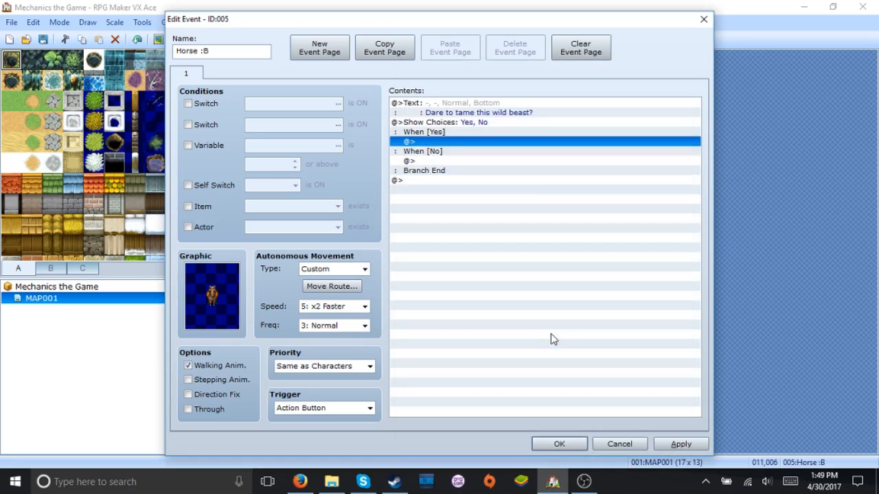
# - In the Yes branch, add a move route for this event with Through ON and Move toward Player
pyautogui.press('Return')
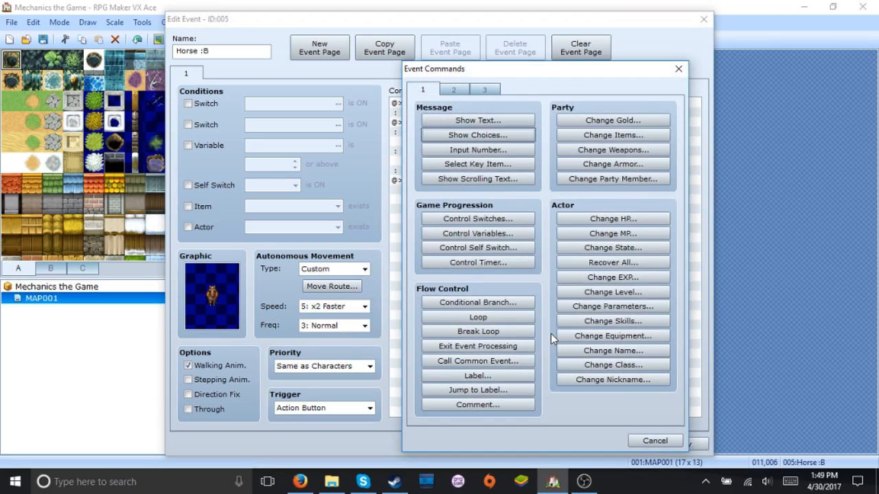
pyautogui.click(453, 90)
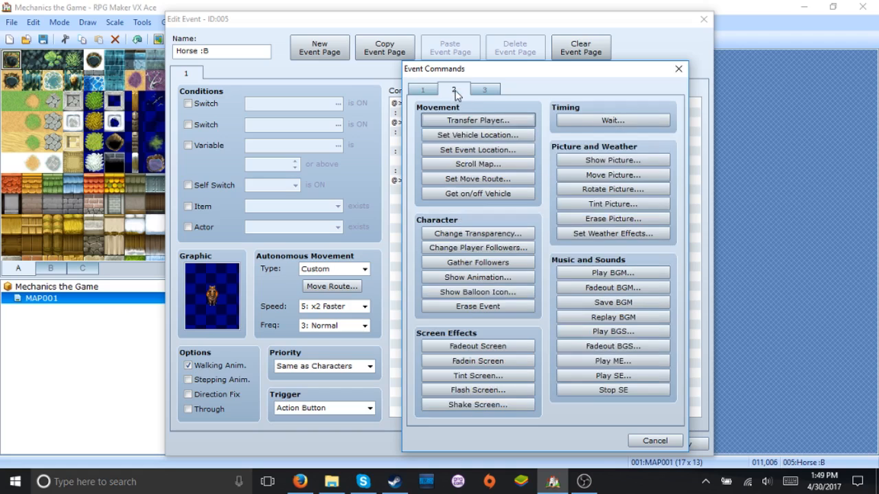
pyautogui.click(456, 178)
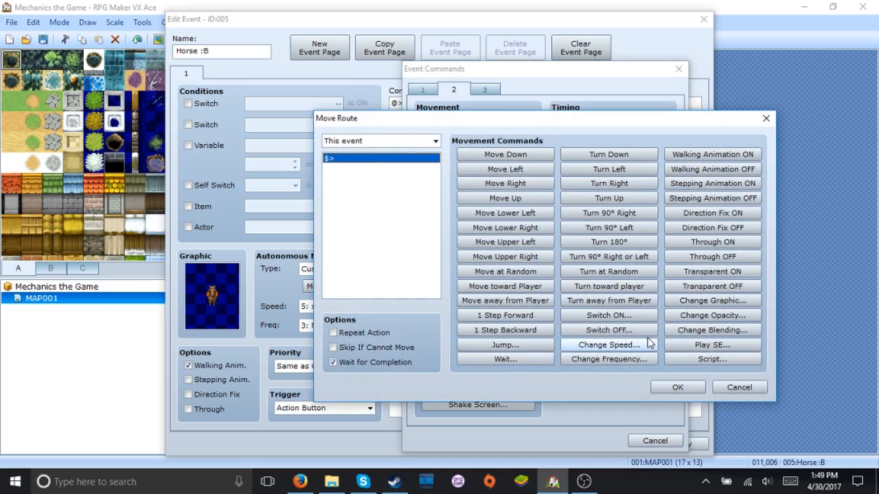
pyautogui.click(433, 141)
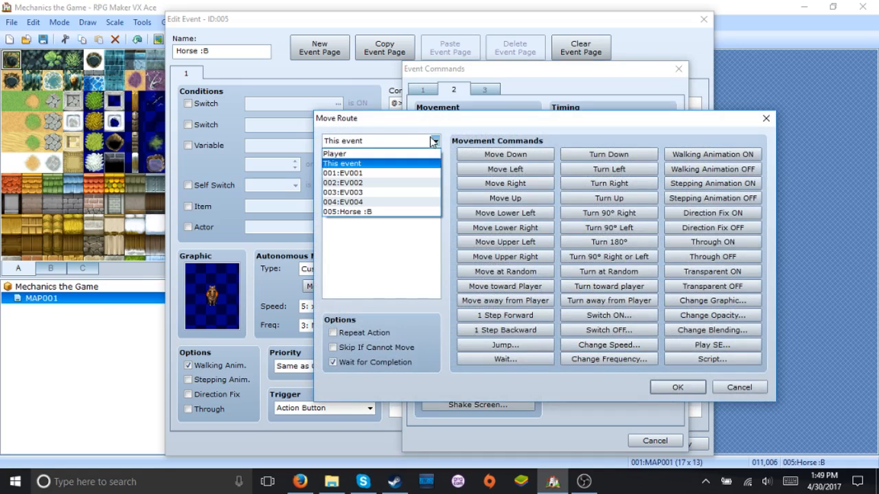
pyautogui.click(427, 154)
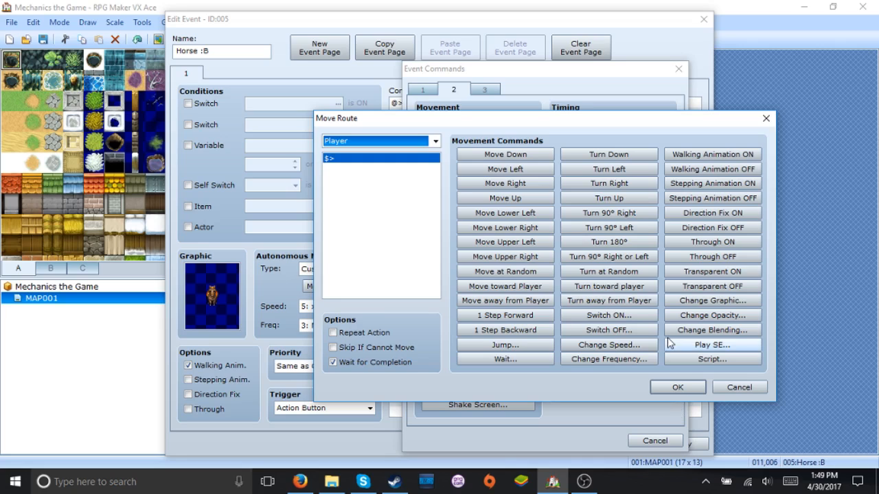
pyautogui.click(435, 141)
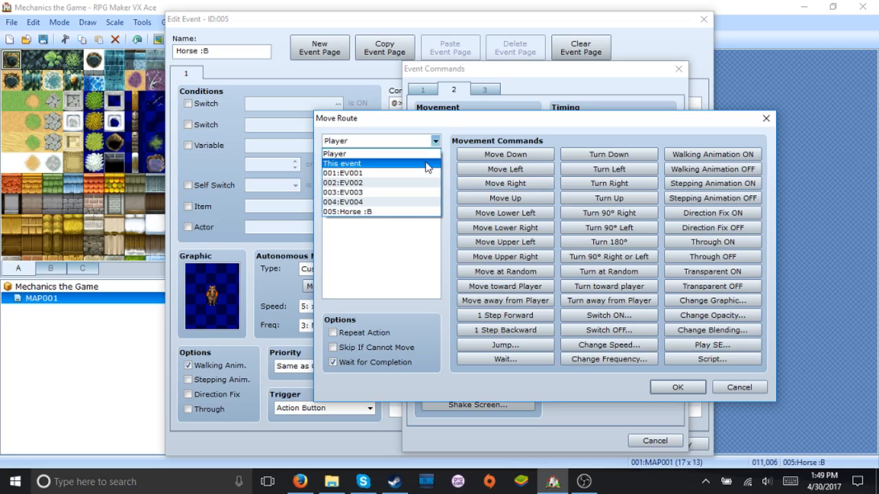
pyautogui.click(427, 165)
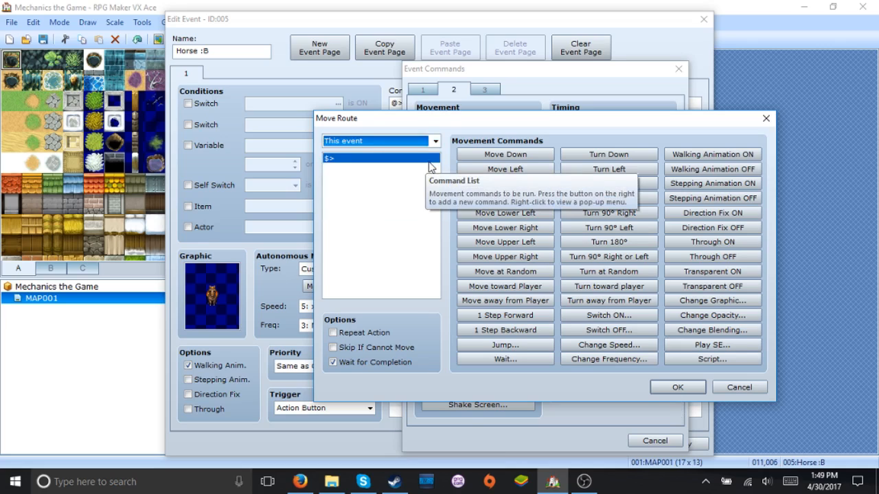
pyautogui.click(696, 244)
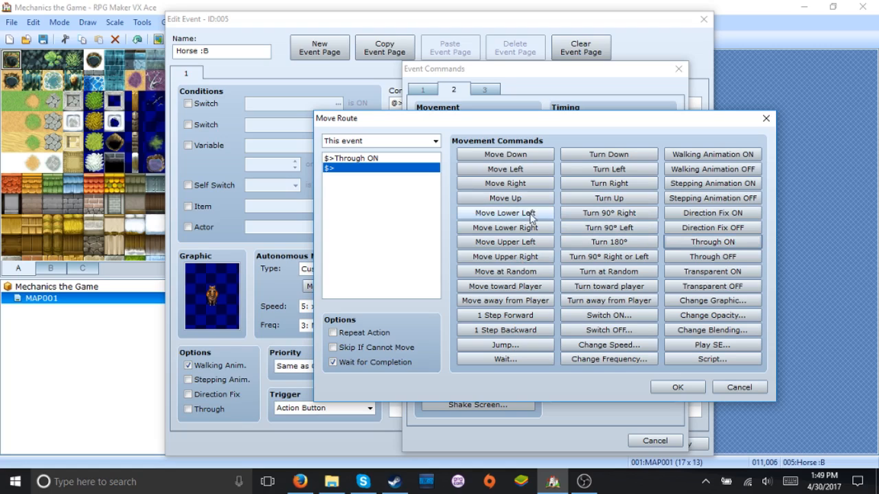
pyautogui.click(532, 291)
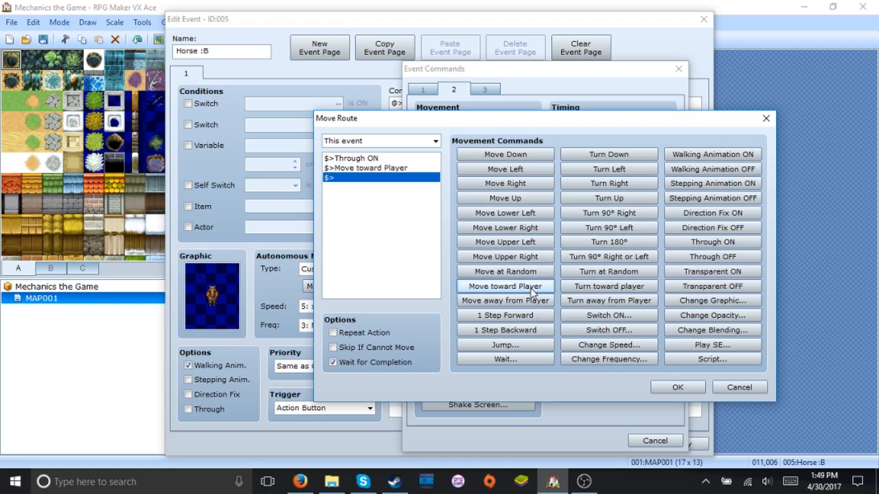
pyautogui.click(666, 385)
# - Add a Change Actor Graphic command to the Yes branch that gives Dat Boi the "$Horseback RTP Male" character graphic
pyautogui.press('Return')
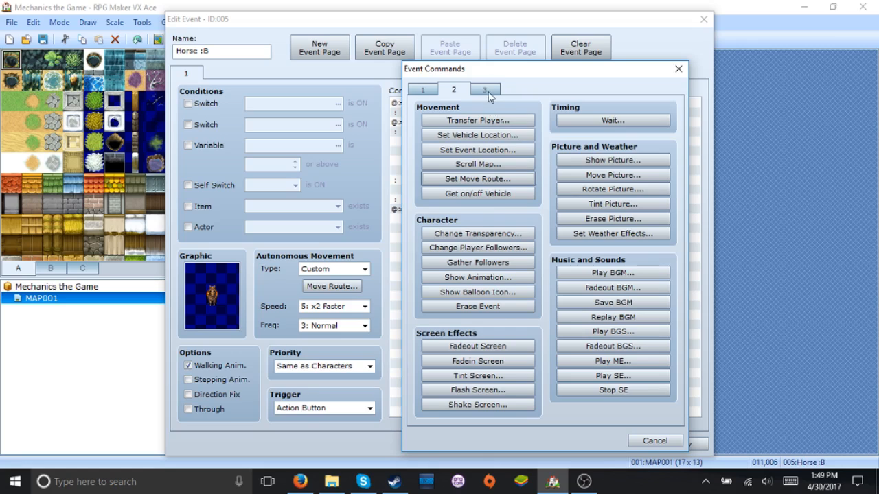
pyautogui.click(489, 94)
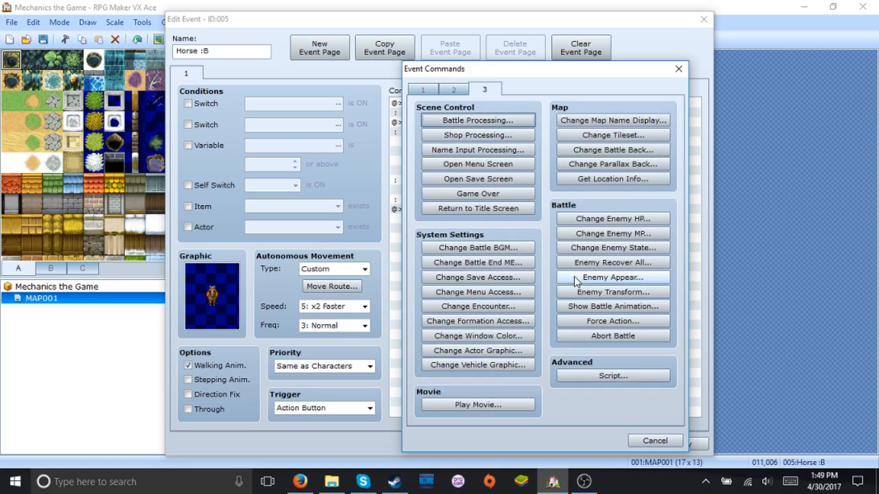
pyautogui.click(479, 353)
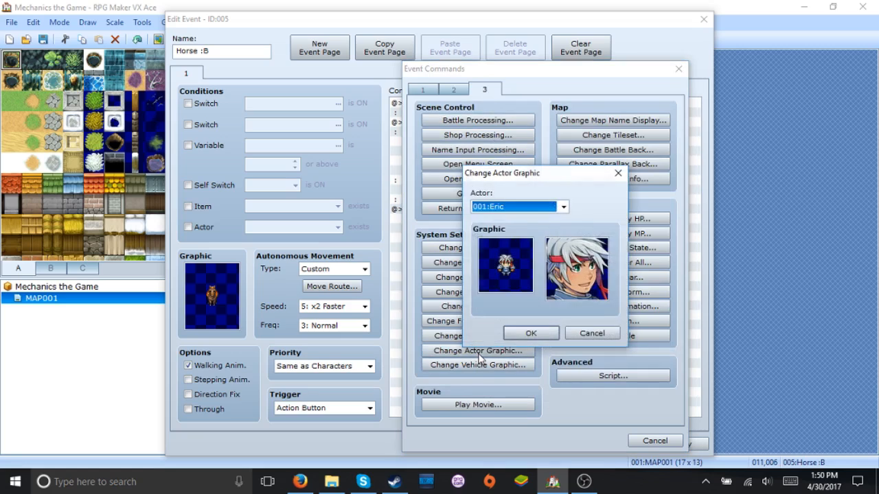
pyautogui.click(519, 207)
pyautogui.click(507, 322)
pyautogui.scroll(-10, 515, 217)
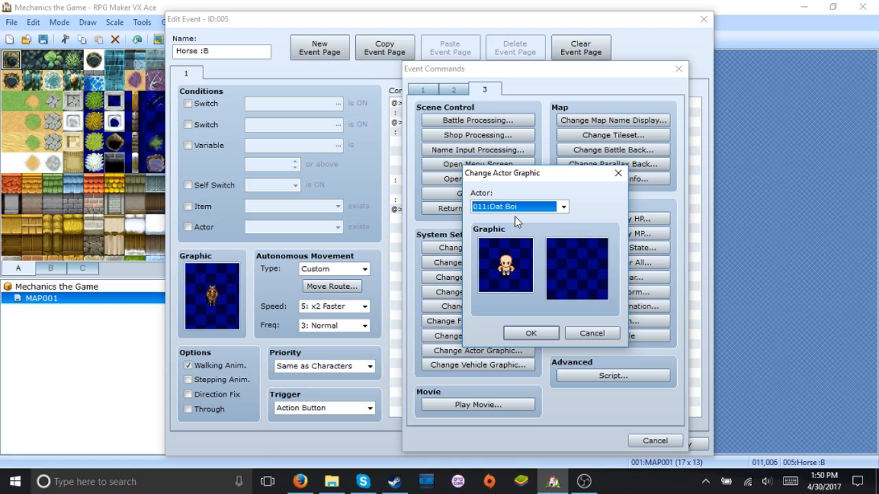
pyautogui.doubleClick(506, 266)
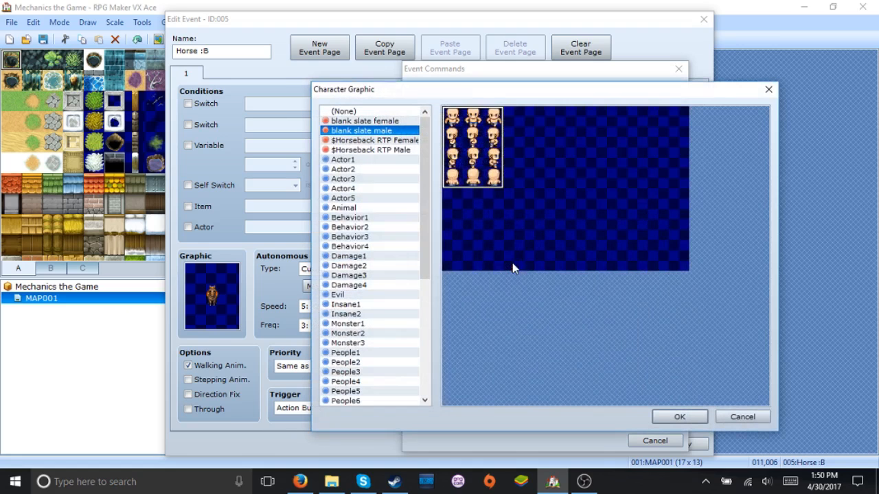
pyautogui.click(412, 151)
pyautogui.doubleClick(412, 151)
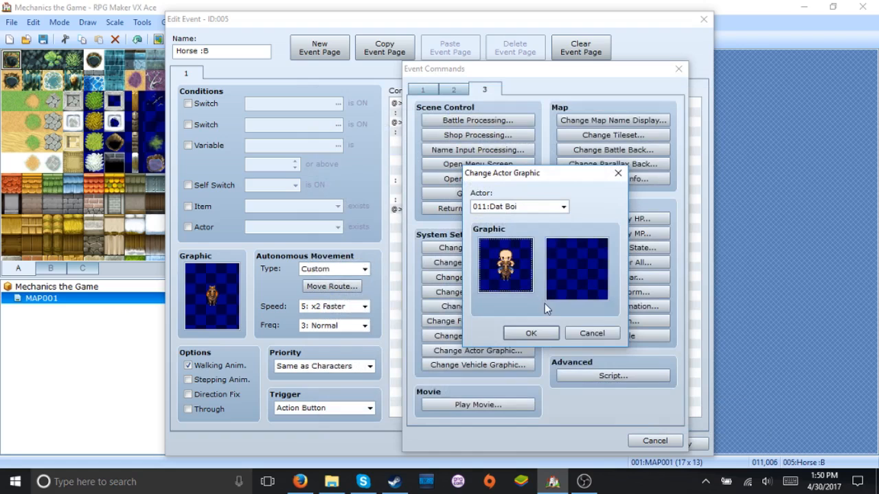
pyautogui.click(530, 333)
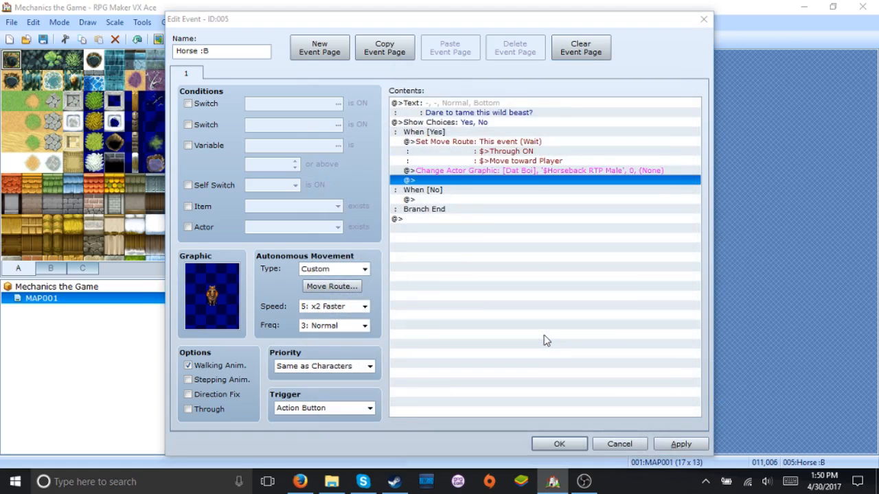
# - Add a move route for the Player in the Yes branch that changes the speed to "5: x2 Faster"
pyautogui.press('Return')
pyautogui.click(452, 91)
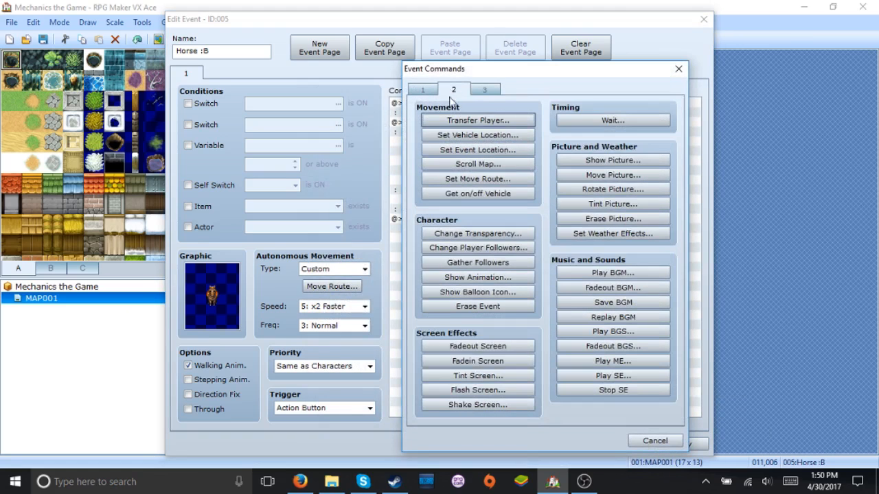
pyautogui.click(456, 179)
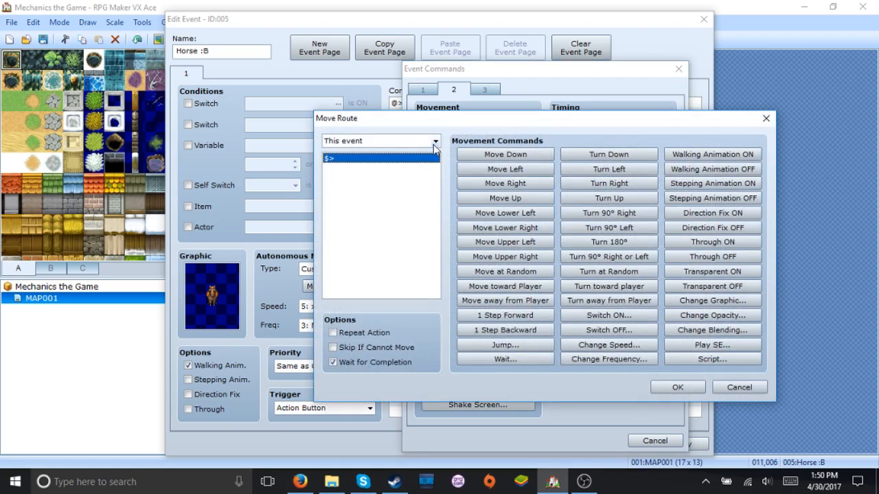
pyautogui.click(434, 144)
pyautogui.click(433, 154)
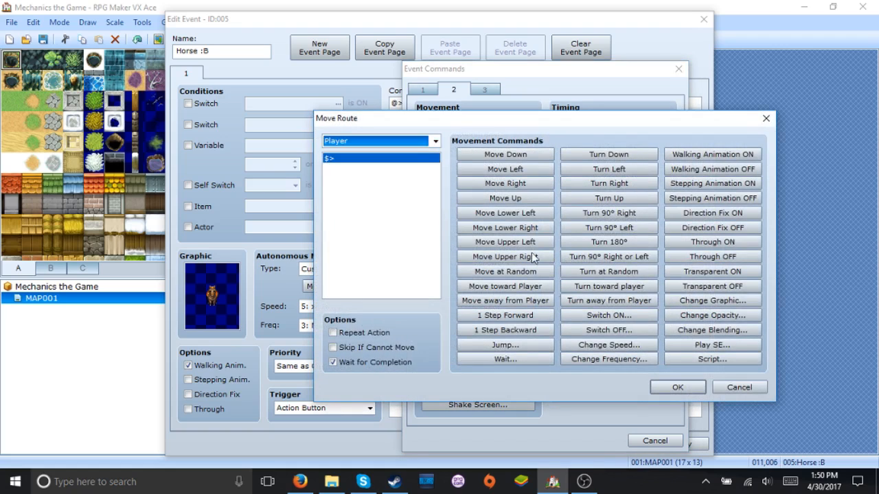
pyautogui.click(588, 345)
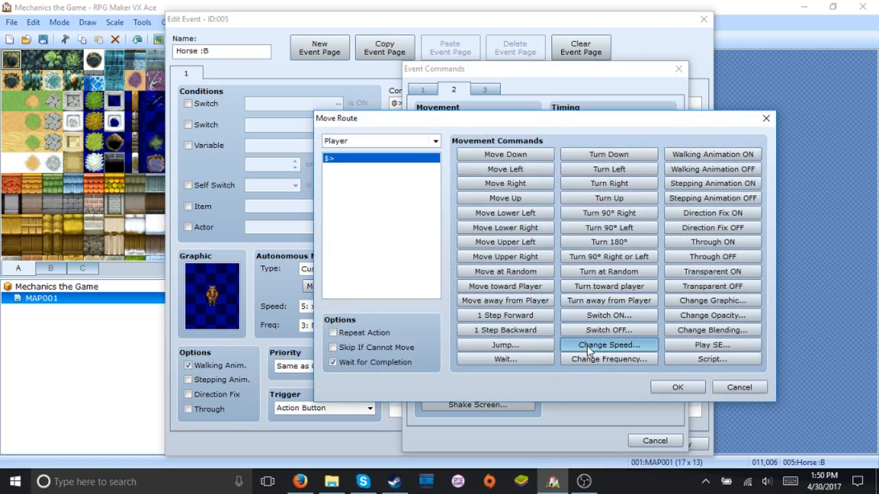
pyautogui.press('Down')
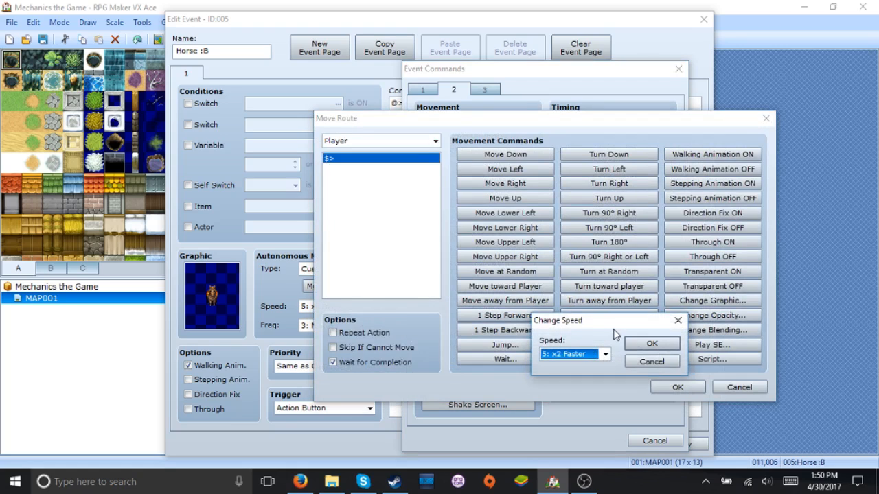
pyautogui.press('Return')
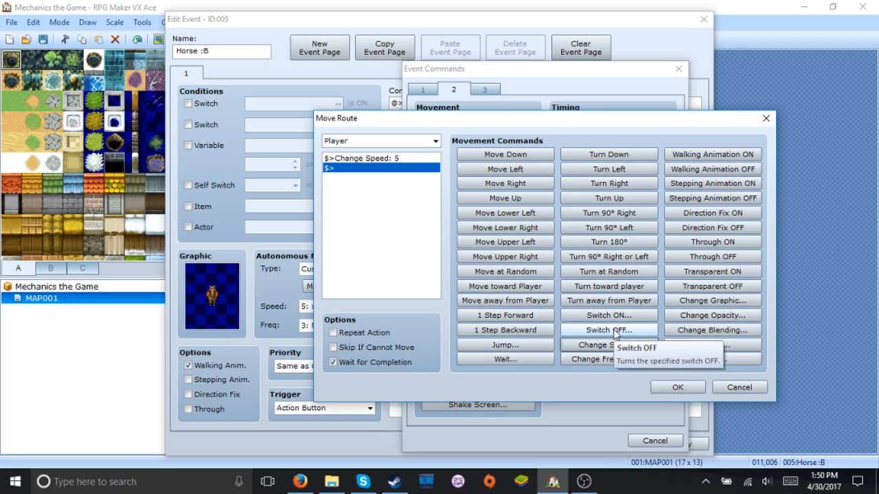
pyautogui.click(659, 387)
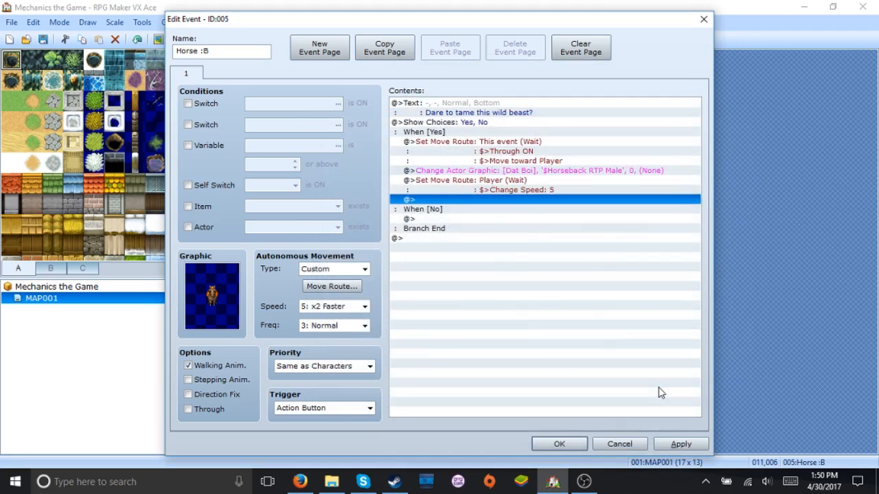
# - Add another move route for this event in the Yes branch that changes its graphic to (None)
pyautogui.press('Return')
pyautogui.click(500, 180)
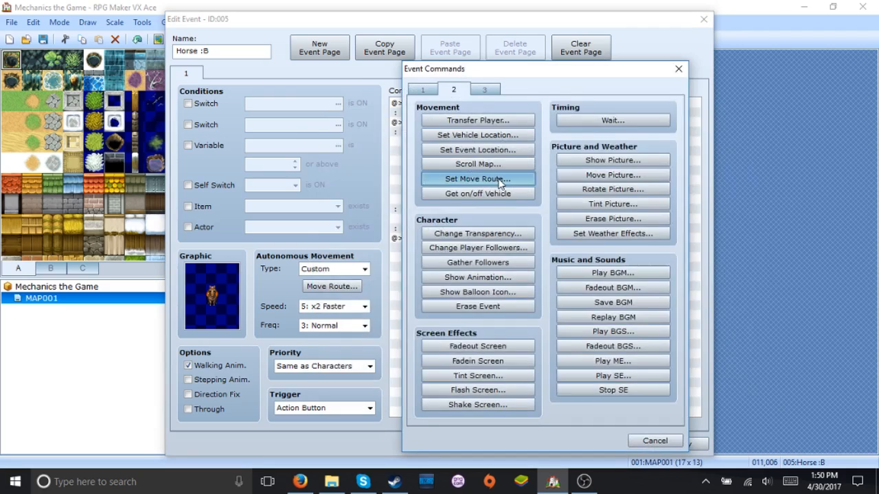
pyautogui.click(433, 142)
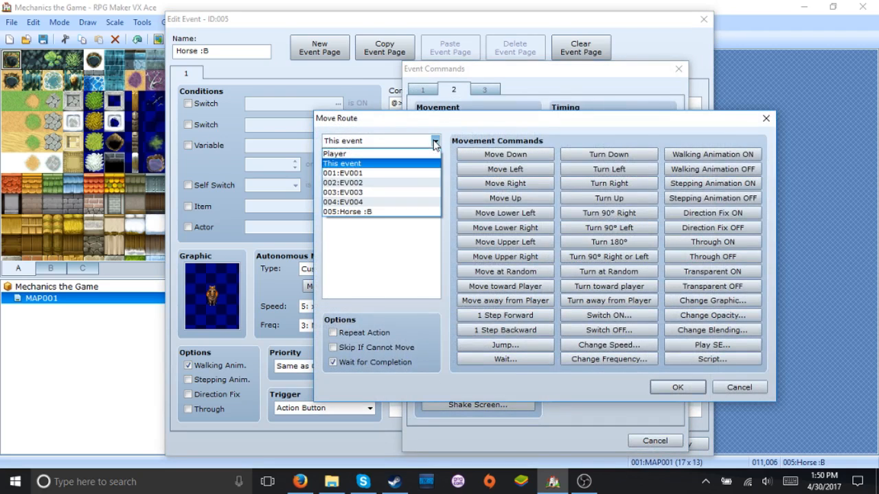
pyautogui.click(434, 142)
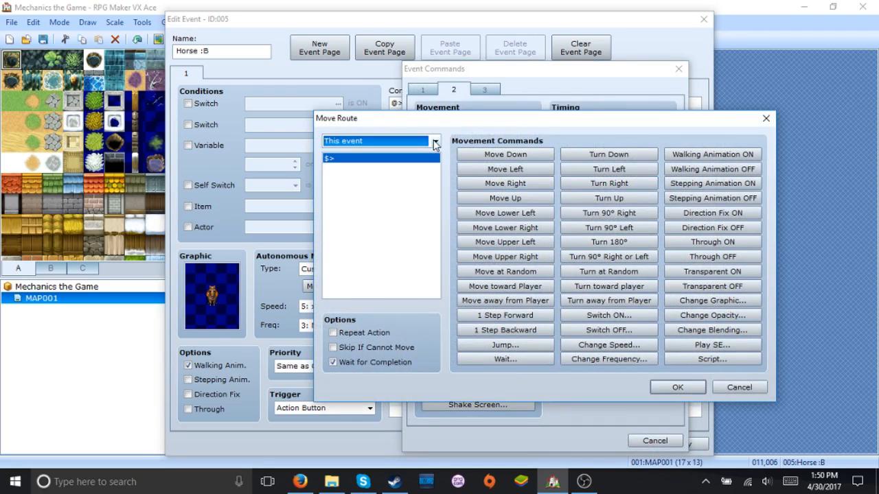
pyautogui.click(696, 315)
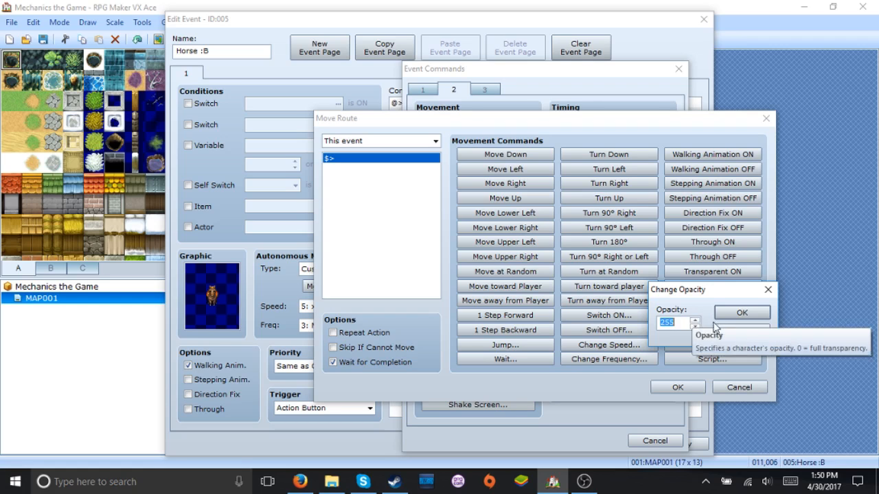
pyautogui.click(741, 330)
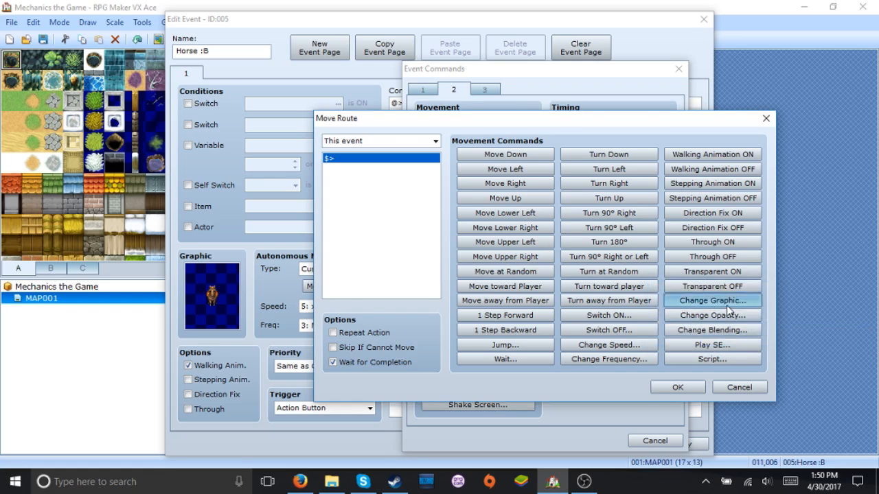
pyautogui.click(727, 304)
pyautogui.press('Return')
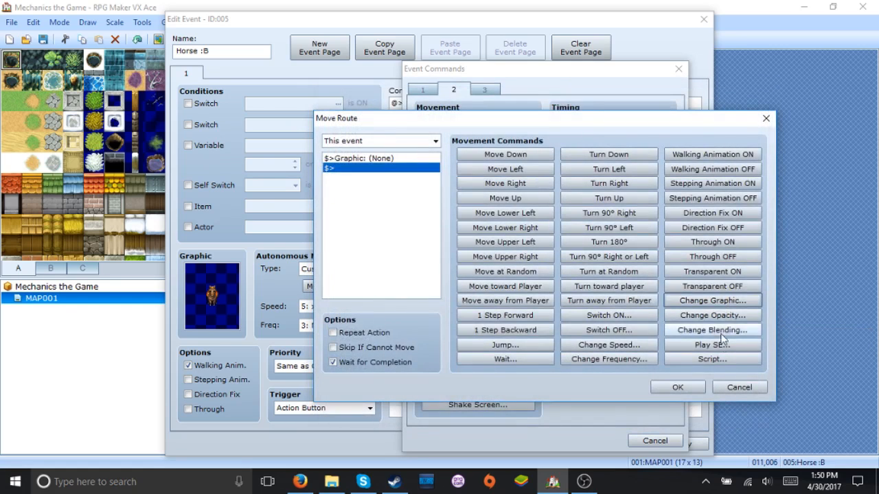
pyautogui.click(686, 386)
pyautogui.doubleClick(687, 390)
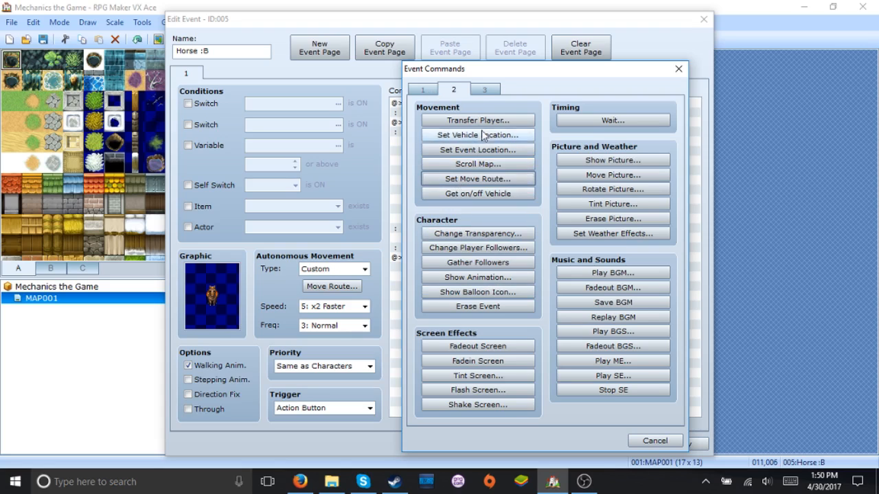
# - Add a Set Event Location command to the Yes branch that moves this event to map position (008,000) on the roof
pyautogui.click(484, 91)
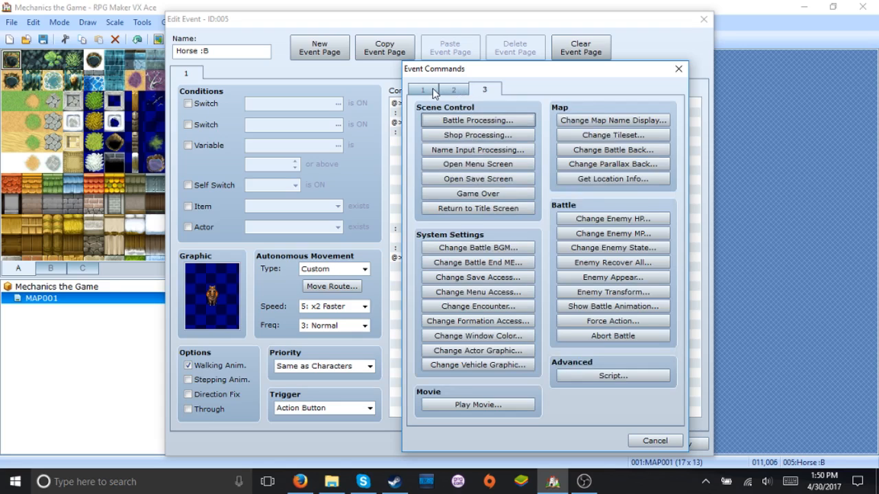
pyautogui.click(433, 93)
pyautogui.click(453, 90)
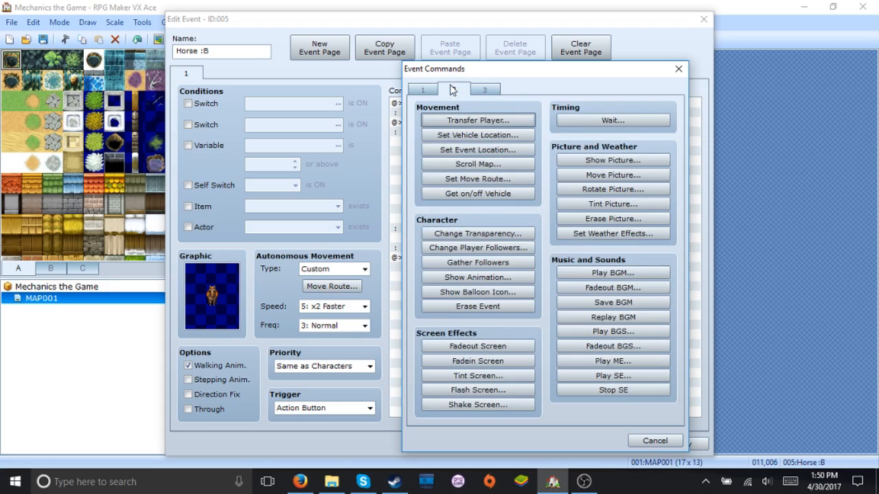
pyautogui.click(501, 150)
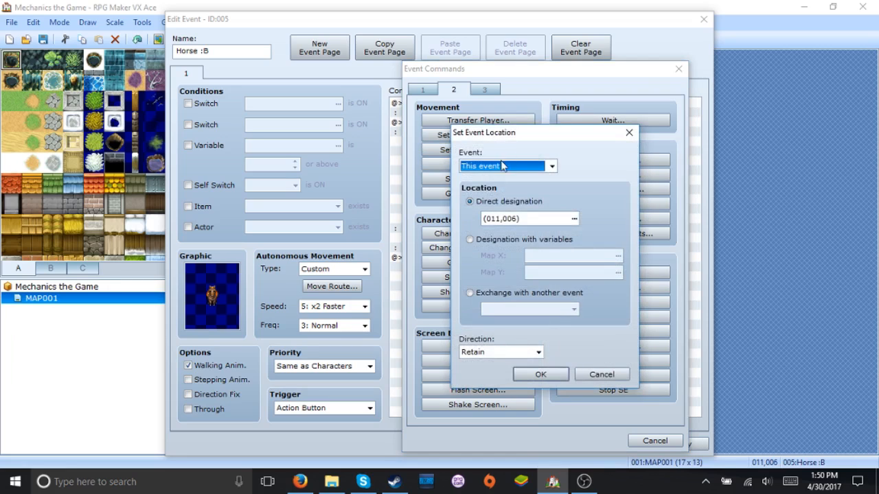
pyautogui.click(575, 219)
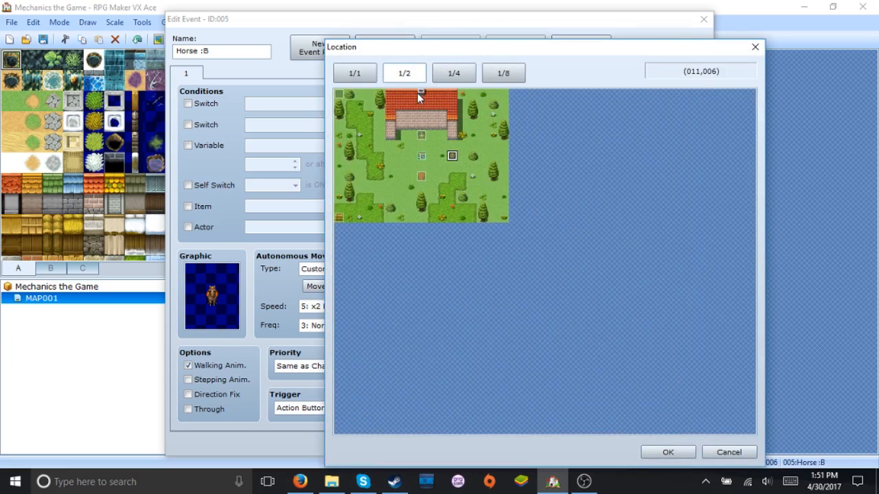
pyautogui.click(421, 94)
pyautogui.doubleClick(421, 94)
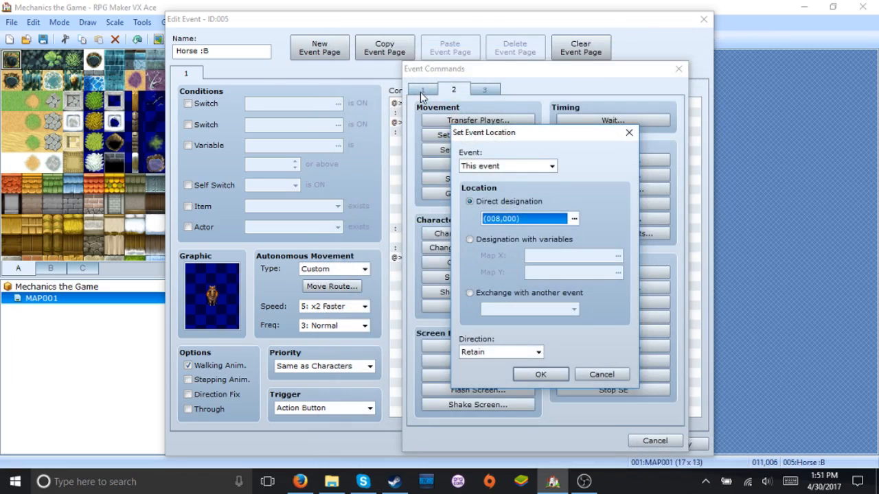
pyautogui.click(540, 374)
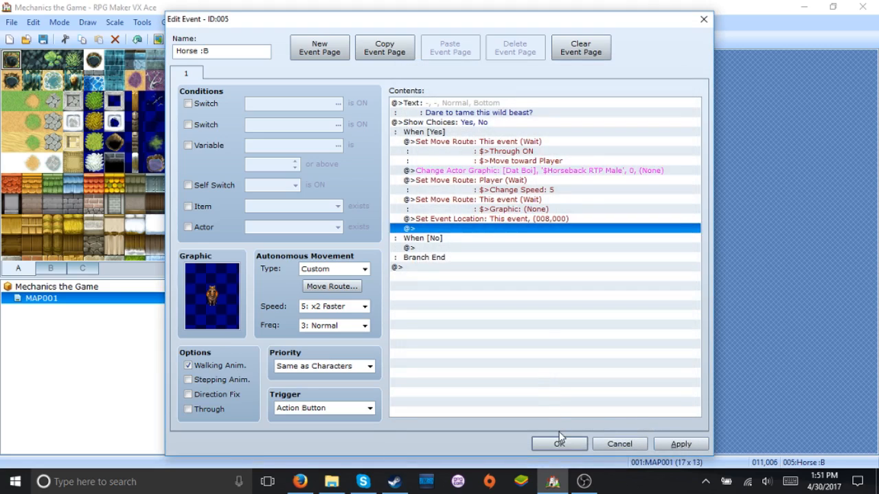
# - Add the message "Gee you're kind of a bitch." to the No branch and save the horse event
pyautogui.doubleClick(520, 249)
pyautogui.click(424, 93)
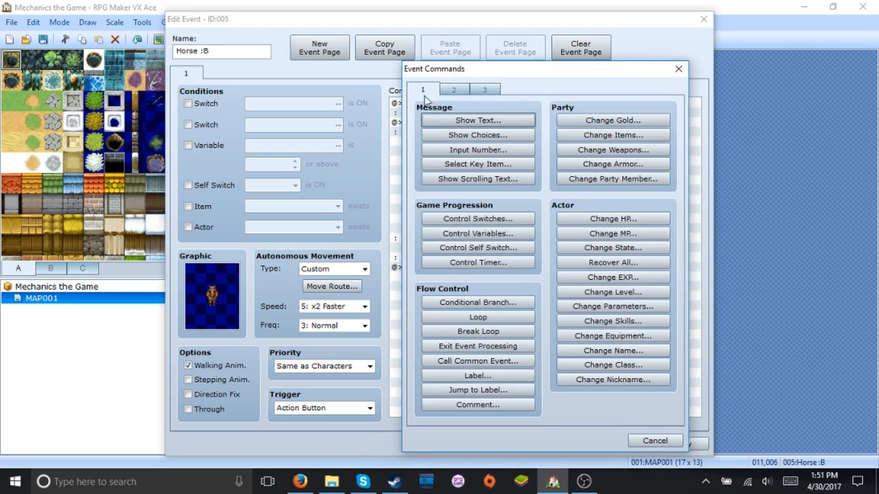
pyautogui.click(439, 120)
pyautogui.write("Gee you're kind of a bitch.")
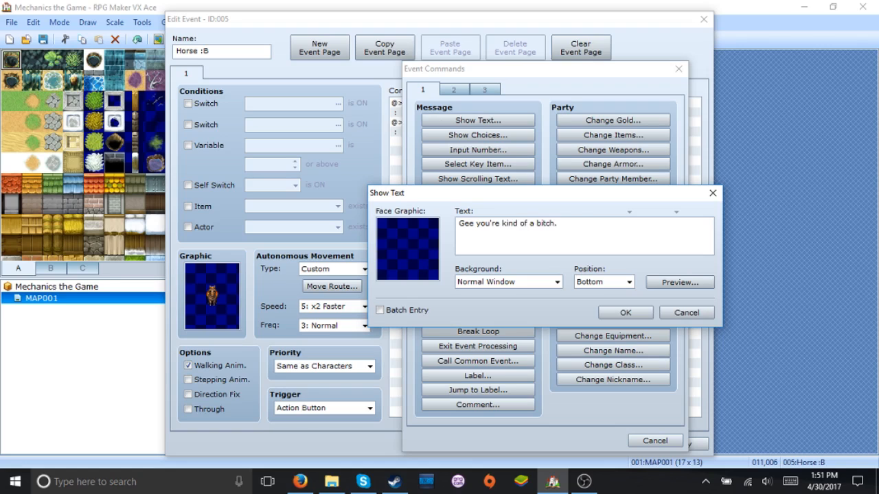
pyautogui.click(604, 313)
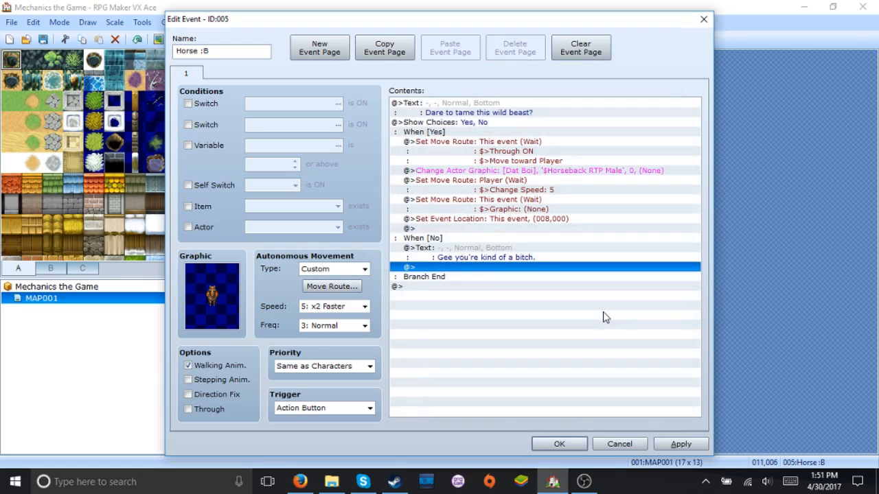
pyautogui.click(555, 228)
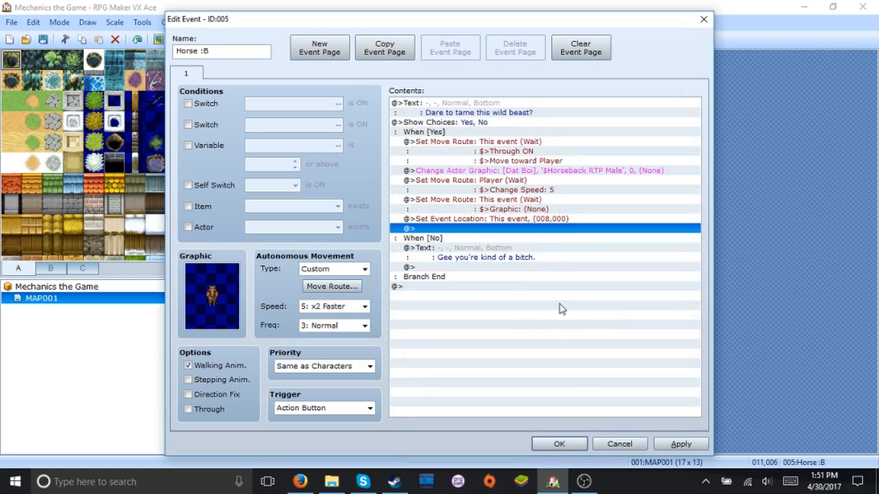
pyautogui.click(559, 445)
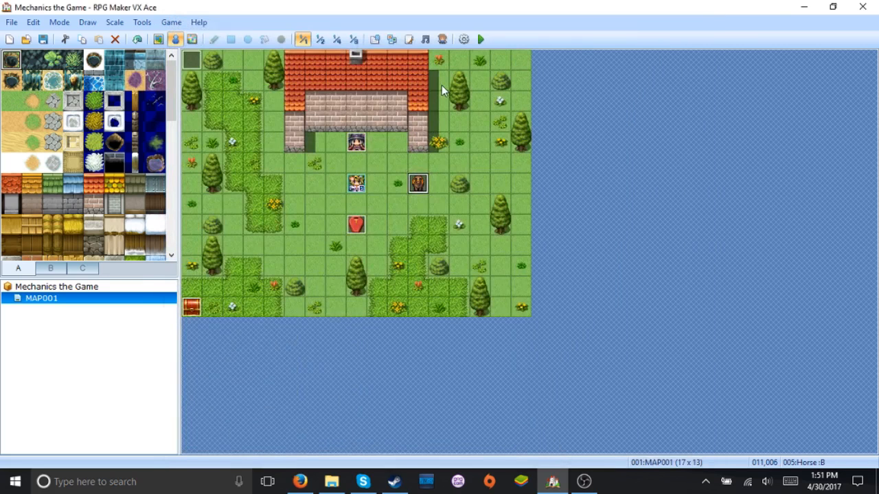
# - Replace the actor in the database's initial party with 011:Dat Boi and save the database
pyautogui.click(375, 39)
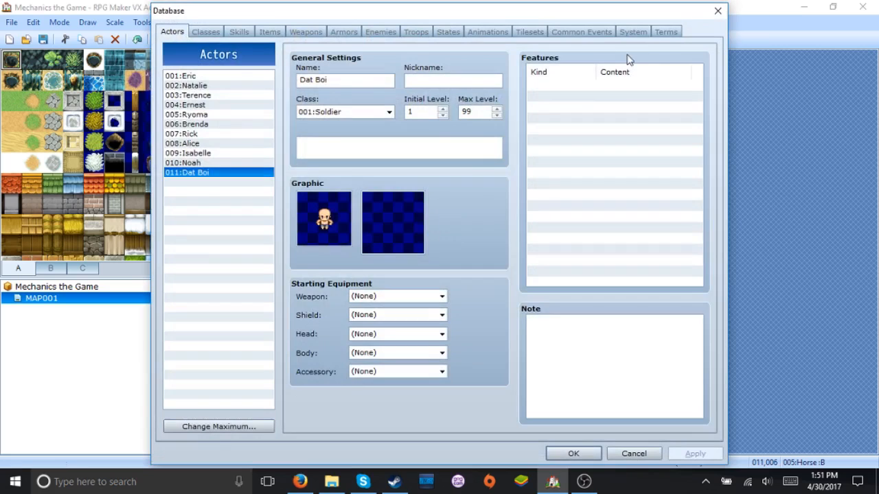
pyautogui.click(663, 34)
pyautogui.click(644, 32)
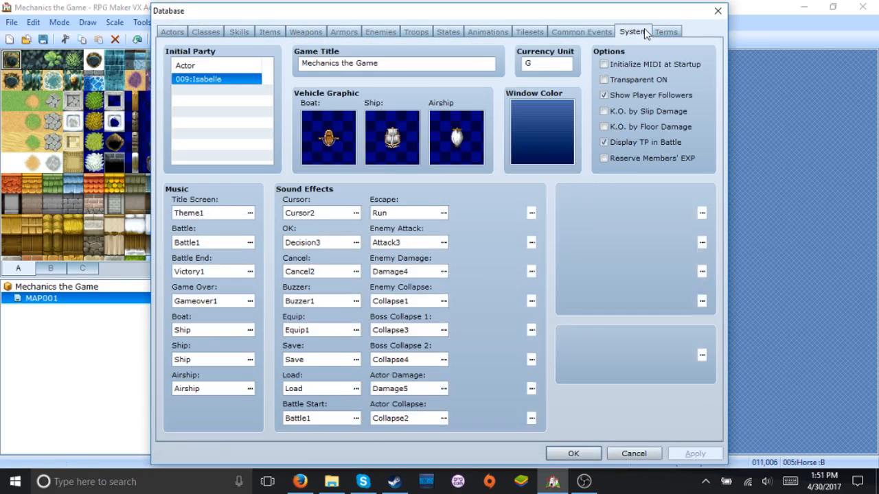
pyautogui.press('Delete')
pyautogui.doubleClick(261, 96)
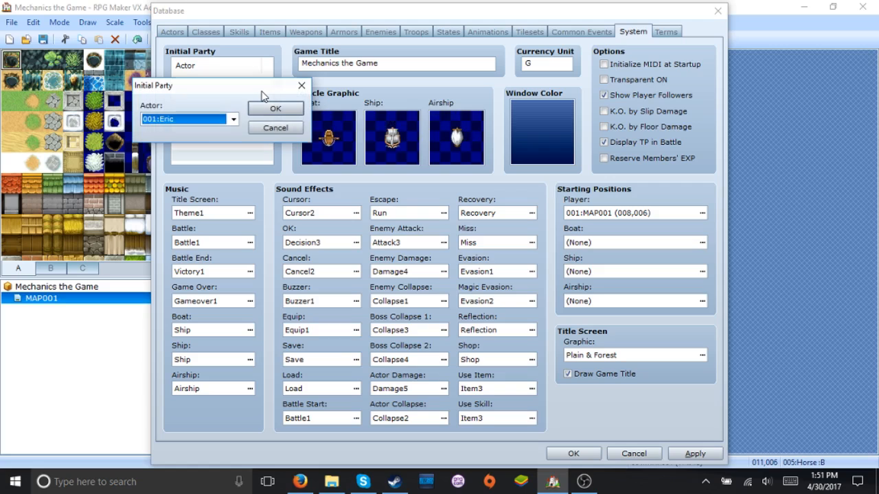
pyautogui.click(232, 119)
pyautogui.click(217, 232)
pyautogui.click(276, 109)
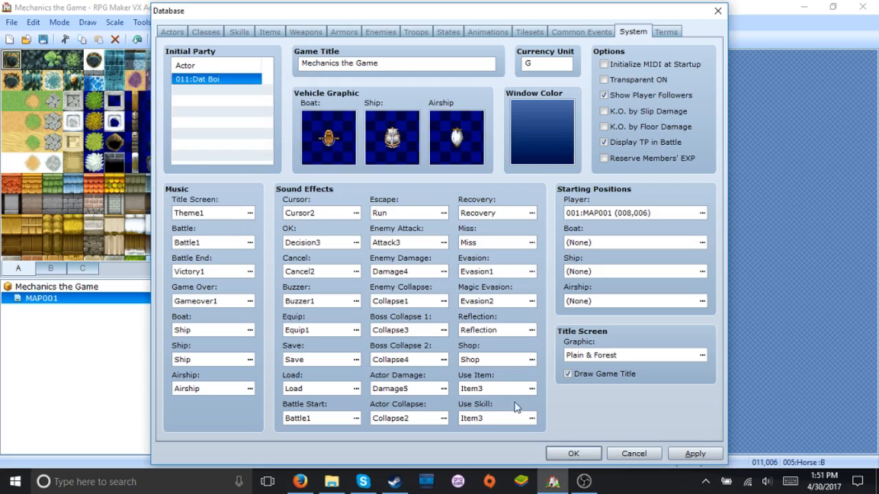
pyautogui.click(557, 451)
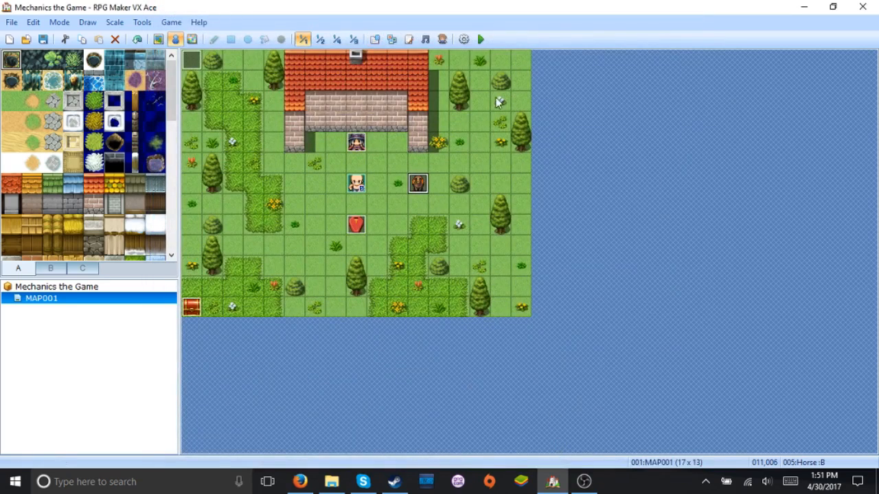
# - Playtest a new game, walk the actor over to the horse and choose Yes to tame it
pyautogui.click(478, 44)
pyautogui.press('Return')
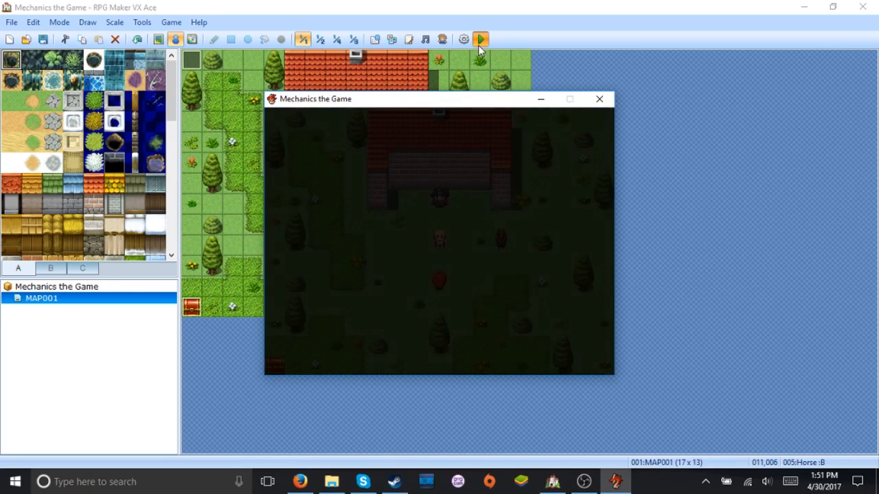
pyautogui.press('Right')
pyautogui.press('Right')
pyautogui.press('Right')
pyautogui.press('Return')
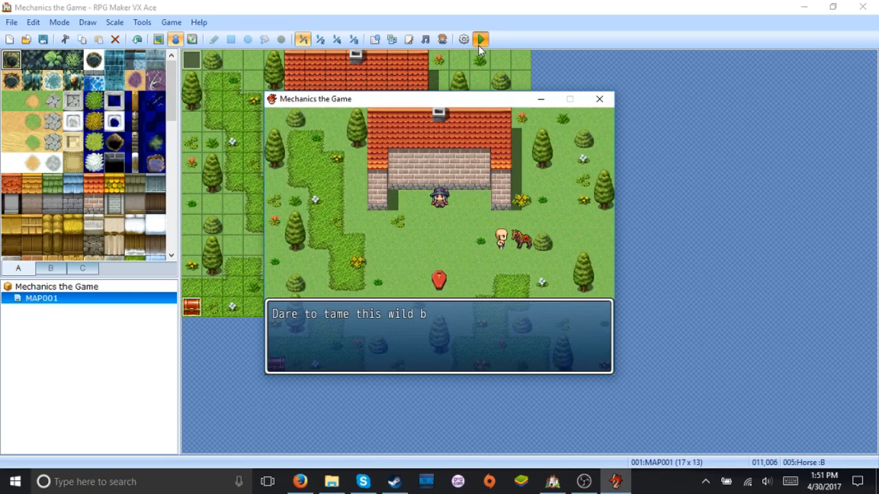
pyautogui.press('Return')
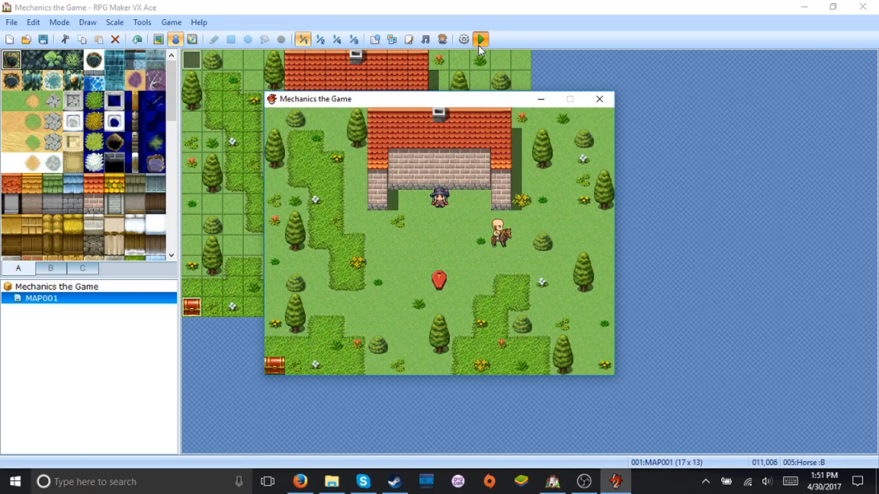
# - Ride the mounted actor around the map in all directions to test the horseback graphic and faster speed
pyautogui.press('Down')
pyautogui.press('Down')
pyautogui.press('Down')
pyautogui.press('Left')
pyautogui.press('Left')
pyautogui.press('Left')
pyautogui.press('Left')
pyautogui.press('Left')
pyautogui.press('Up')
pyautogui.press('Up')
pyautogui.press('Up')
pyautogui.press('Right')
pyautogui.press('Right')
pyautogui.press('Right')
pyautogui.press('Right')
pyautogui.press('Right')
pyautogui.press('Right')
pyautogui.press('Right')
pyautogui.press('Right')
pyautogui.press('Right')
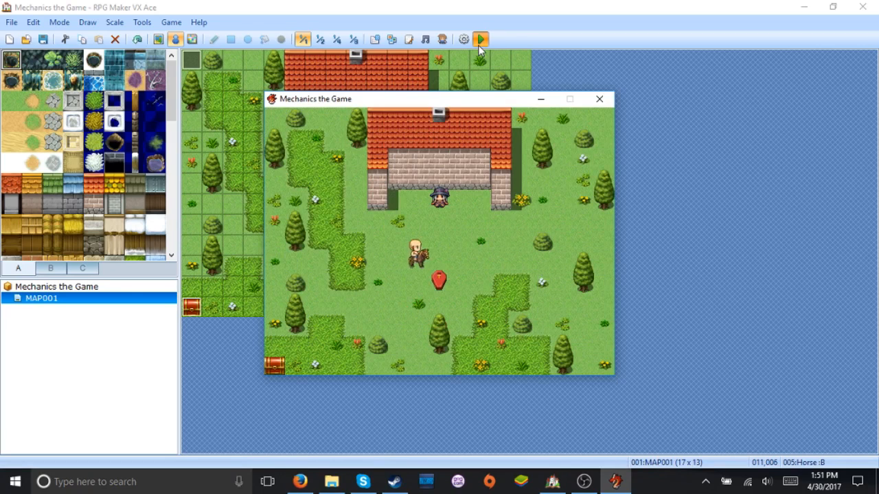
pyautogui.press('Left')
pyautogui.press('Left')
pyautogui.press('Left')
pyautogui.press('Left')
pyautogui.press('Left')
pyautogui.press('Left')
pyautogui.press('Left')
pyautogui.press('Left')
pyautogui.press('Left')
pyautogui.press('Left')
pyautogui.press('Left')
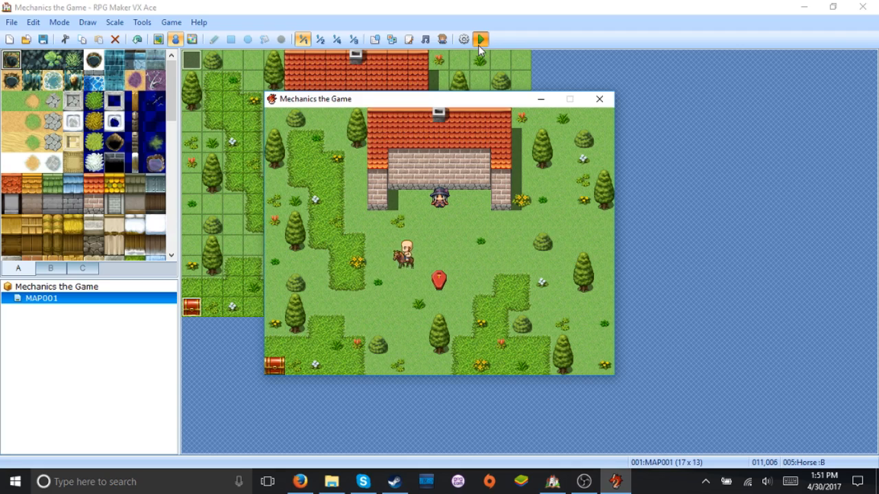
pyautogui.press('Up')
pyautogui.press('Up')
pyautogui.press('Up')
pyautogui.press('Up')
pyautogui.press('Down')
pyautogui.press('Down')
pyautogui.press('Down')
pyautogui.press('Down')
pyautogui.press('Down')
pyautogui.press('Down')
pyautogui.press('Right')
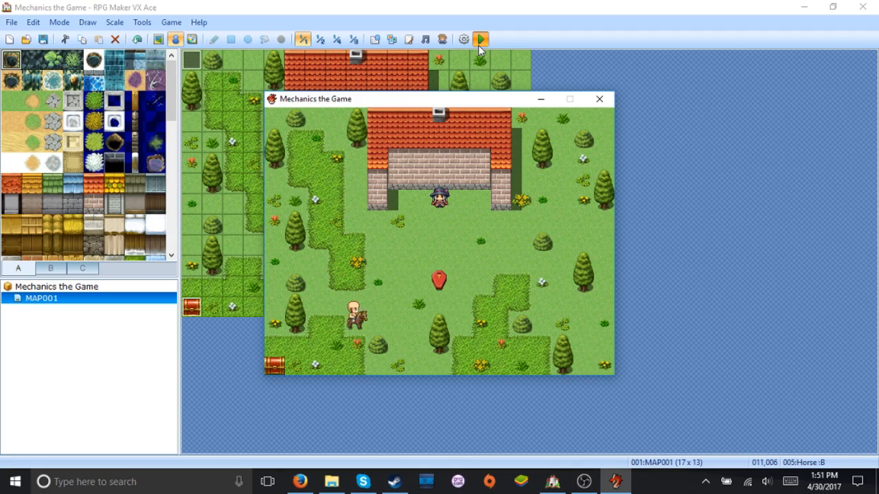
pyautogui.press('Right')
pyautogui.press('Right')
pyautogui.press('Right')
pyautogui.press('Right')
pyautogui.press('Right')
pyautogui.press('Right')
pyautogui.press('Up')
pyautogui.press('Up')
pyautogui.press('Up')
pyautogui.press('Up')
pyautogui.press('Up')
pyautogui.press('Left')
pyautogui.press('Left')
pyautogui.press('Left')
pyautogui.press('Left')
pyautogui.press('Left')
pyautogui.press('Left')
pyautogui.press('Left')
pyautogui.press('Left')
pyautogui.press('Left')
pyautogui.press('Right')
pyautogui.press('Right')
pyautogui.press('Right')
pyautogui.press('Right')
pyautogui.press('Right')
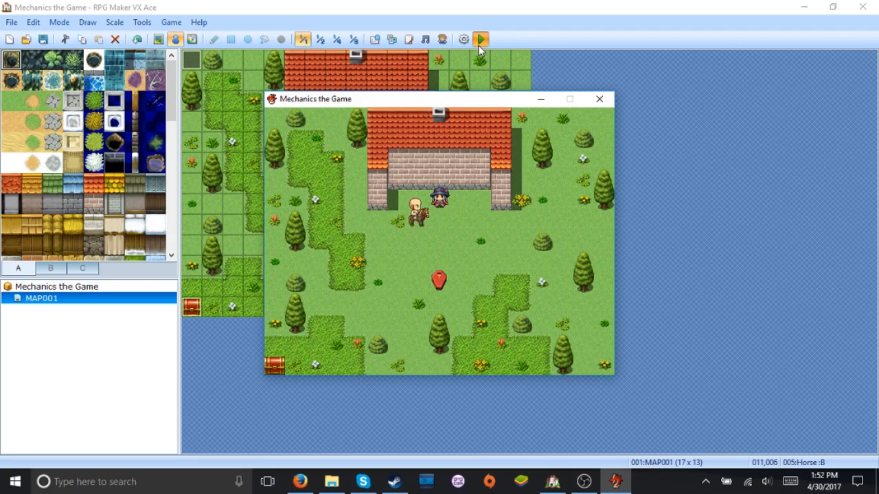
pyautogui.press('Right')
pyautogui.press('Right')
pyautogui.press('Right')
pyautogui.press('Right')
pyautogui.press('Down')
pyautogui.press('Down')
pyautogui.press('Left')
pyautogui.press('Left')
pyautogui.press('Left')
pyautogui.press('Left')
pyautogui.press('Left')
pyautogui.press('Left')
pyautogui.press('Left')
pyautogui.press('Right')
pyautogui.press('Right')
pyautogui.press('Left')
pyautogui.press('Left')
pyautogui.press('Left')
pyautogui.press('Left')
pyautogui.press('Down')
pyautogui.press('Down')
pyautogui.press('Down')
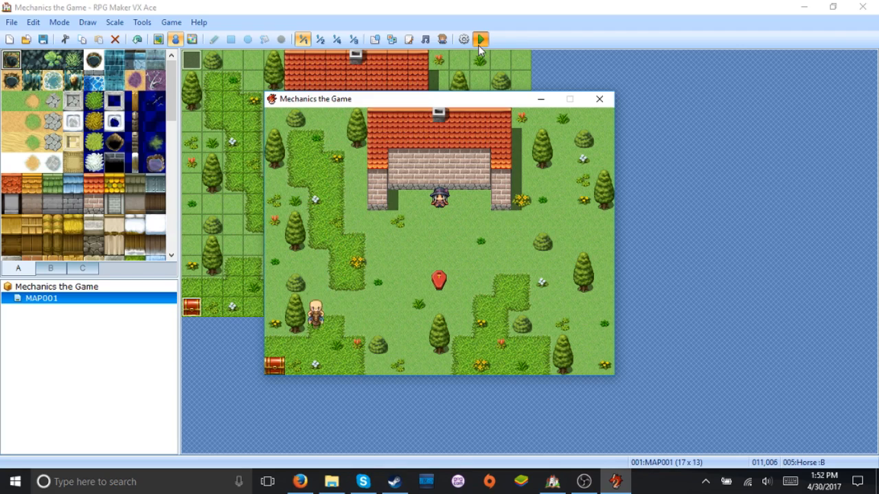
pyautogui.press('Right')
pyautogui.press('Right')
pyautogui.press('Up')
pyautogui.press('Up')
pyautogui.press('Up')
pyautogui.press('Right')
pyautogui.press('Right')
pyautogui.press('Right')
pyautogui.press('Right')
pyautogui.press('Right')
pyautogui.press('Right')
pyautogui.press('Down')
pyautogui.press('Down')
pyautogui.press('Left')
pyautogui.press('Left')
pyautogui.press('Left')
pyautogui.press('Left')
pyautogui.press('Left')
pyautogui.press('Left')
pyautogui.press('Left')
pyautogui.press('Up')
pyautogui.press('Up')
pyautogui.press('Up')
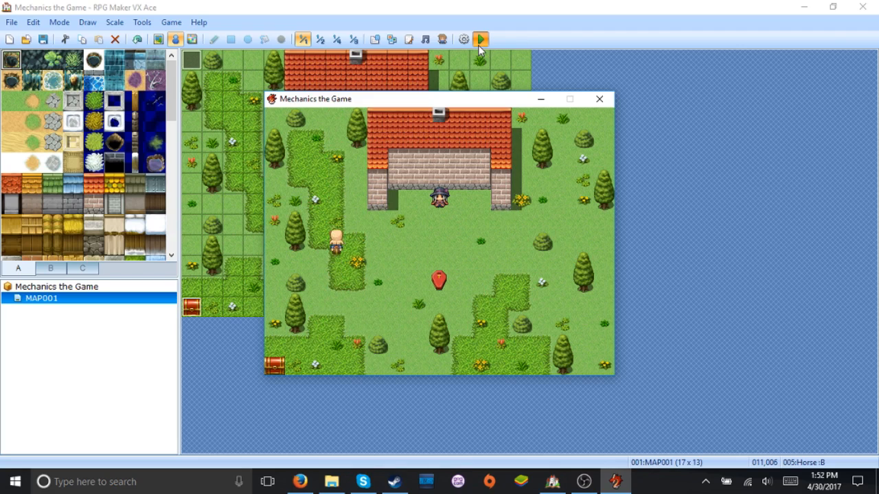
# - Continue riding the mounted actor across the map west and south of the house to check movement in every direction
pyautogui.press('Right')
pyautogui.press('Up')
pyautogui.press('Up')
pyautogui.press('Down')
pyautogui.press('Down')
pyautogui.press('Down')
pyautogui.press('Right')
pyautogui.press('Right')
pyautogui.press('Right')
pyautogui.press('Right')
pyautogui.press('Right')
pyautogui.press('Right')
pyautogui.press('Right')
pyautogui.press('Left')
pyautogui.press('Left')
pyautogui.press('Left')
pyautogui.press('Left')
pyautogui.press('Left')
pyautogui.press('Left')
pyautogui.press('Left')
pyautogui.press('Left')
pyautogui.press('Up')
pyautogui.press('Up')
pyautogui.press('Up')
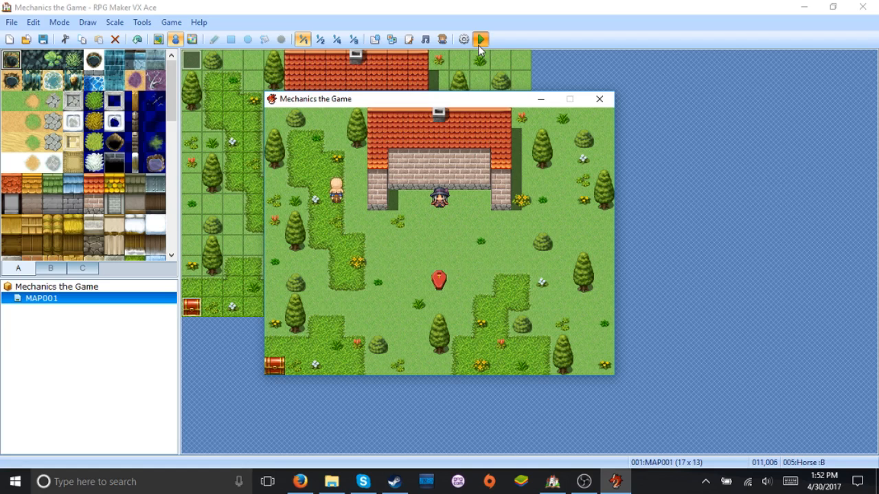
pyautogui.press('Right')
pyautogui.press('Up')
pyautogui.press('Down')
pyautogui.press('Down')
pyautogui.press('Right')
pyautogui.press('Right')
pyautogui.press('Down')
pyautogui.press('Down')
pyautogui.press('Right')
pyautogui.press('Right')
pyautogui.press('Right')
pyautogui.press('Right')
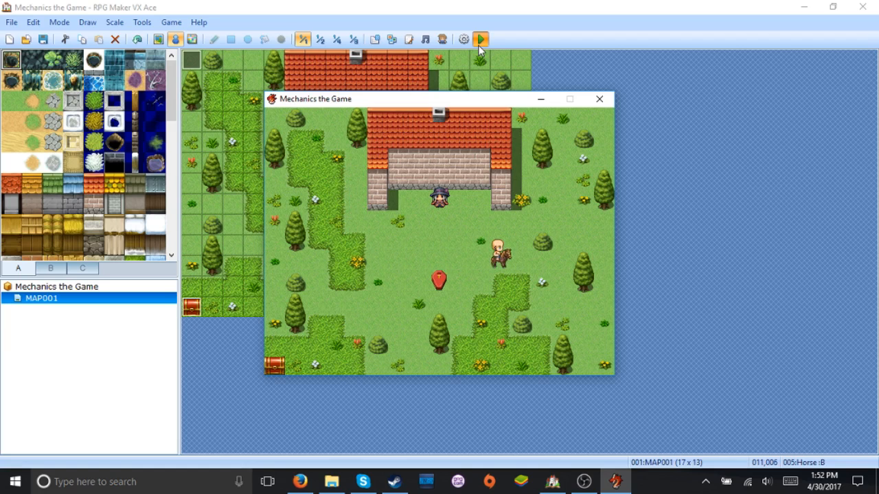
# - End the running playtest from the in-game menu and return to the map editor
pyautogui.press('Escape')
pyautogui.press('Up')
pyautogui.press('Return')
pyautogui.press('Down')
pyautogui.press('Return')
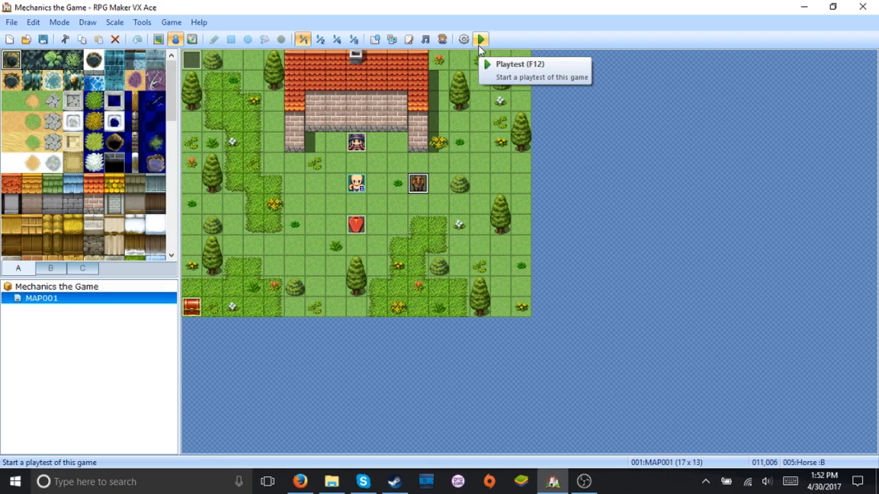
# - Start a playtest to review the game's keyboard button assignments, then cancel the properties and close the game window
pyautogui.click(478, 44)
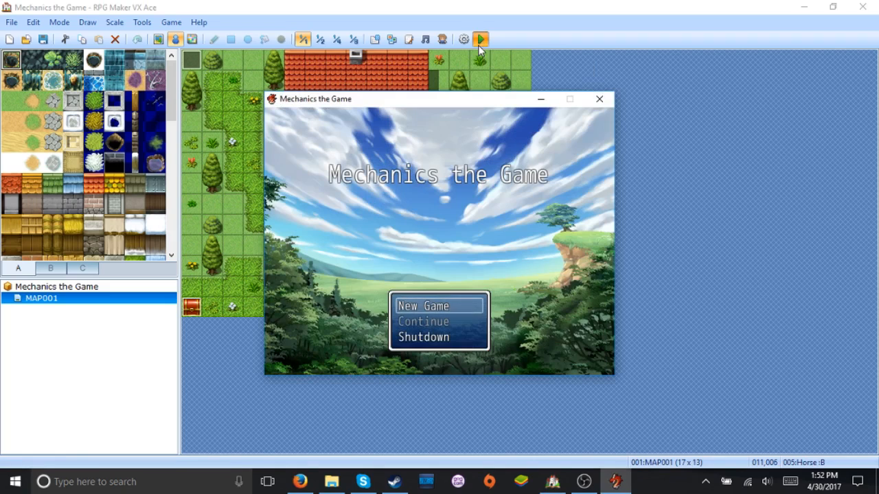
pyautogui.press('F1')
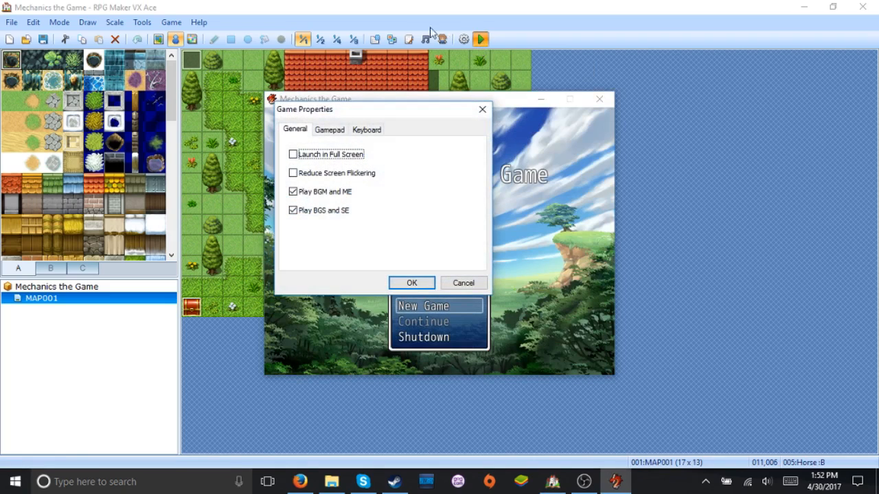
pyautogui.click(368, 130)
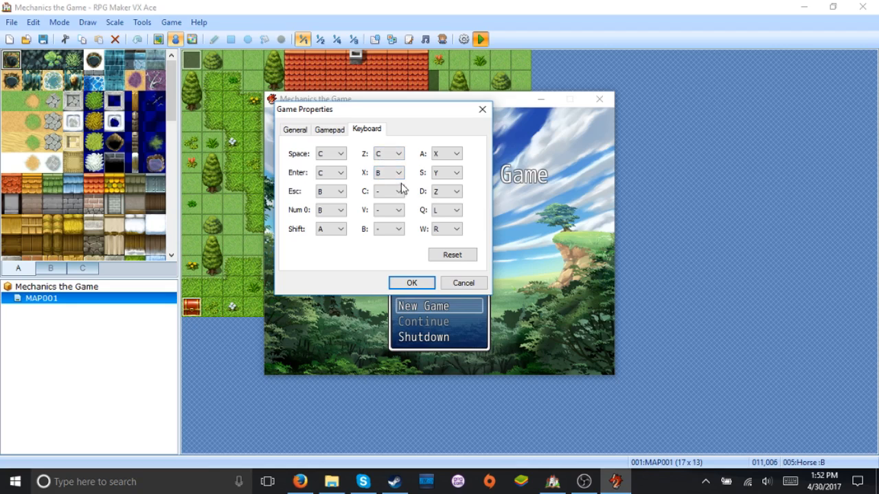
pyautogui.click(463, 282)
pyautogui.click(608, 103)
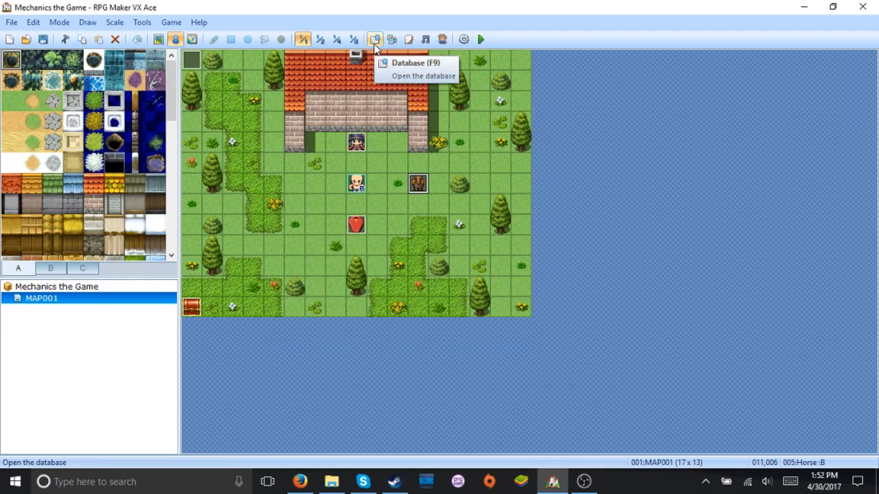
# - Delete the Control Variables and Control Self Switch commands from page 1 of the autorun event EV003
pyautogui.doubleClick(195, 62)
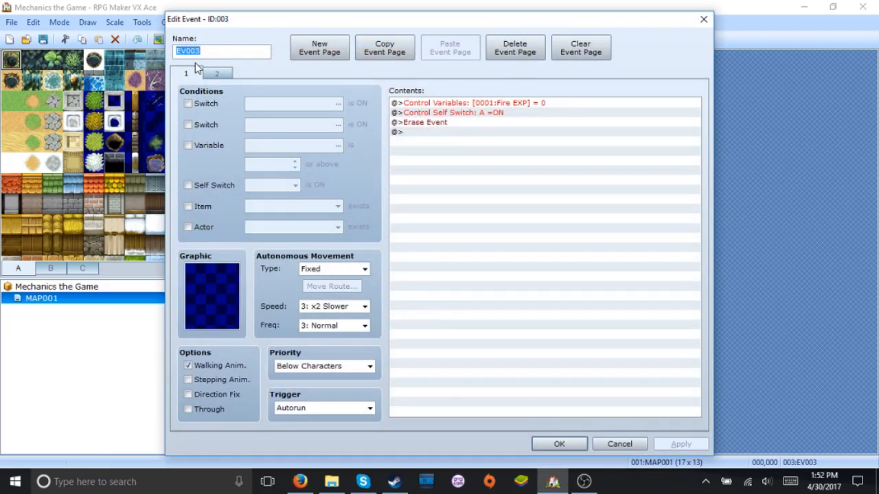
pyautogui.click(479, 104)
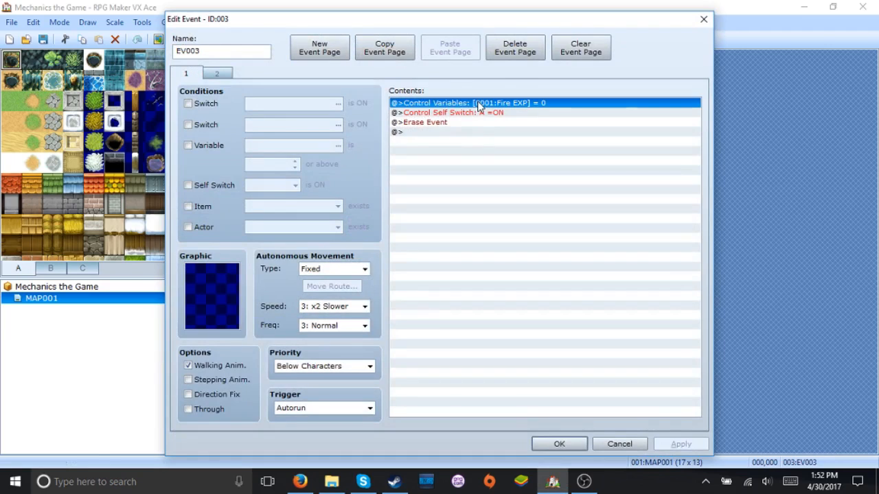
pyautogui.press('Delete')
pyautogui.press('Delete')
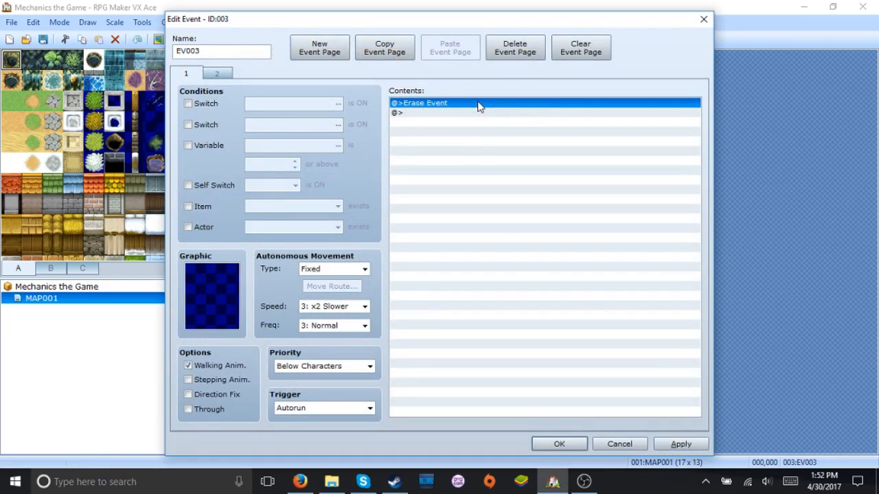
# - Insert a command before Erase Event that turns ON switch 0001, named "Unmount Horse", and save the event
pyautogui.rightClick(480, 107)
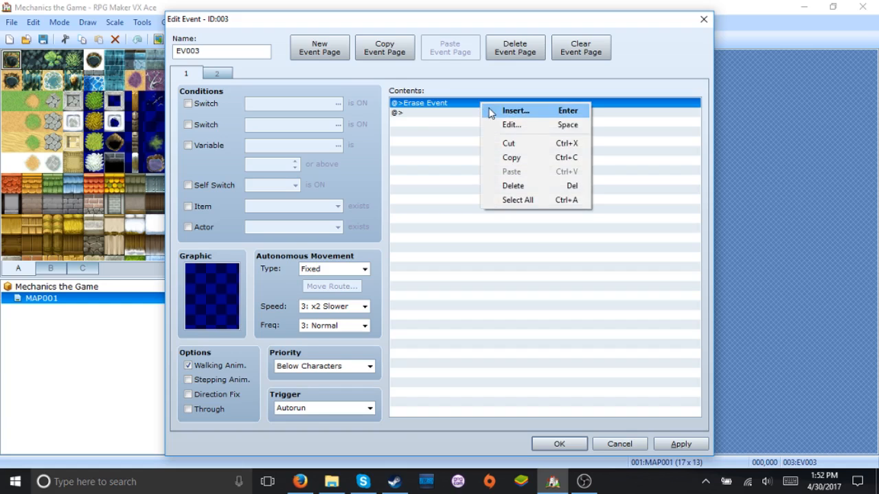
pyautogui.click(491, 112)
pyautogui.click(478, 218)
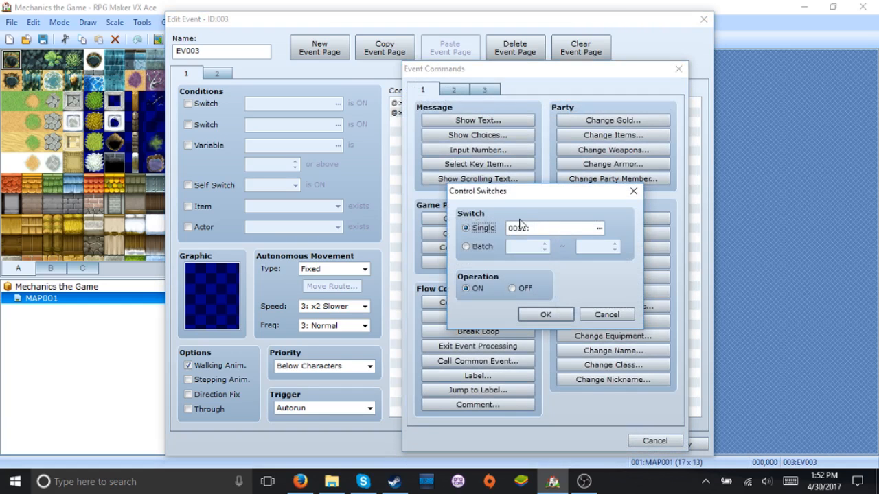
pyautogui.click(598, 230)
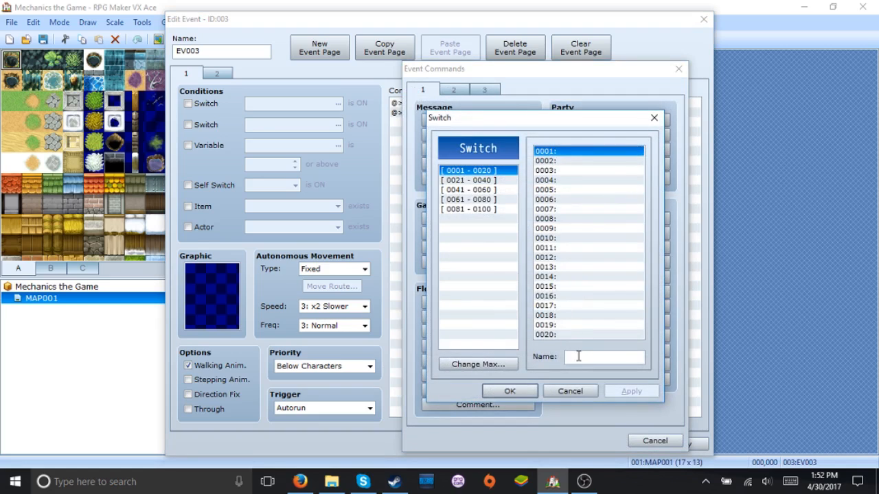
pyautogui.click(578, 356)
pyautogui.write('Unmount Horse')
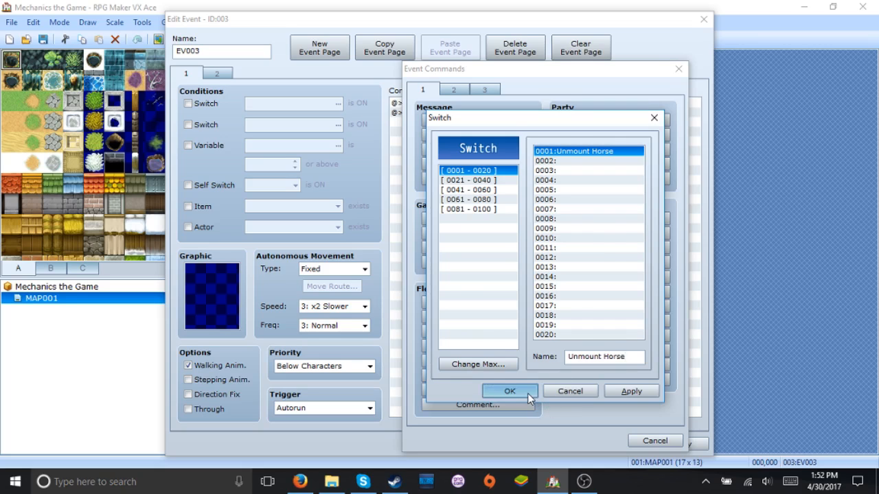
pyautogui.click(528, 394)
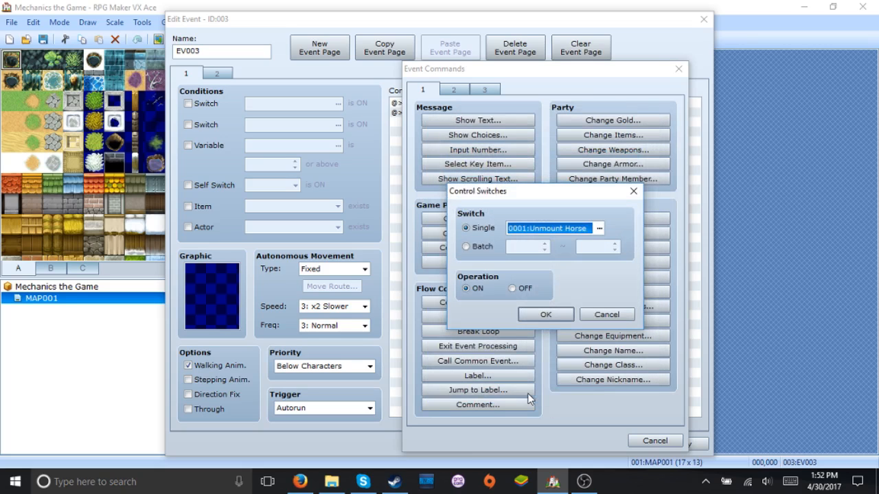
pyautogui.click(556, 314)
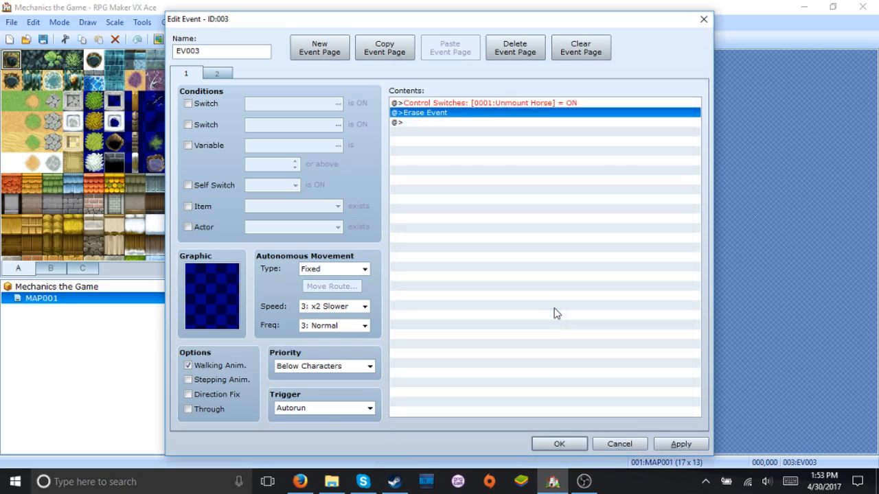
pyautogui.click(542, 446)
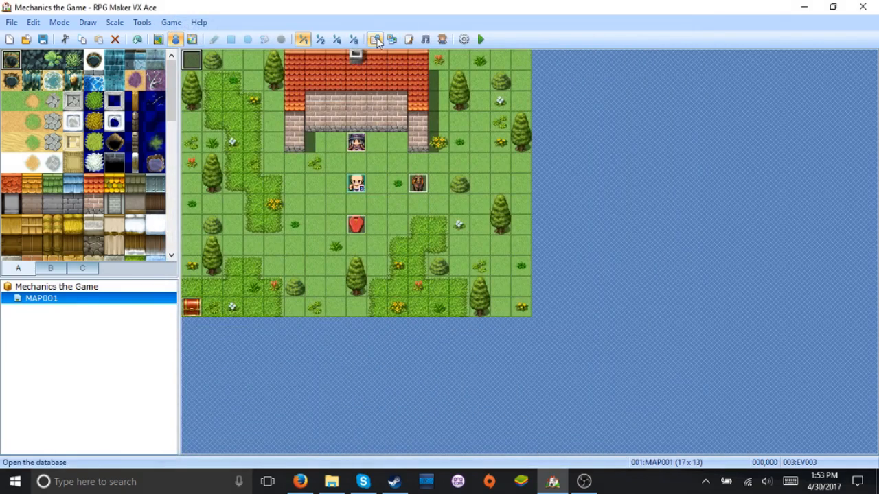
# - Set up common event 003 in the database as "Unmount Horse" with a Parallel Process trigger conditioned on switch 0001:Unmount Horse
pyautogui.click(375, 40)
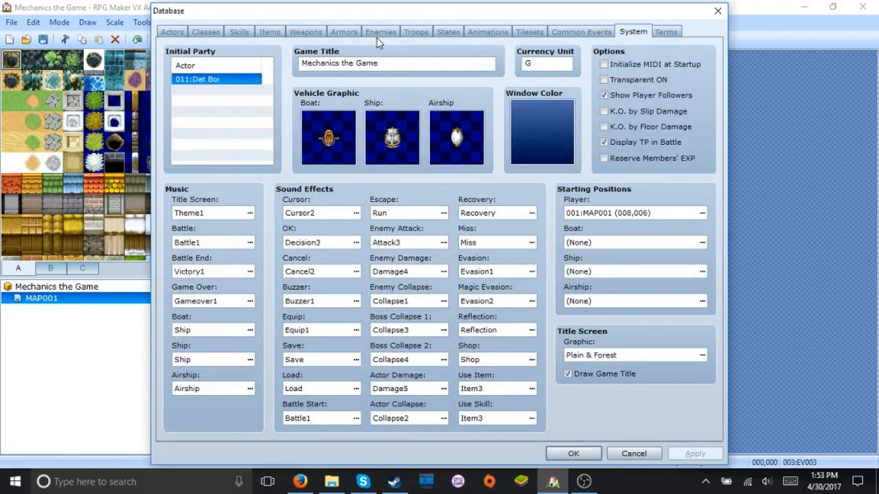
pyautogui.click(581, 31)
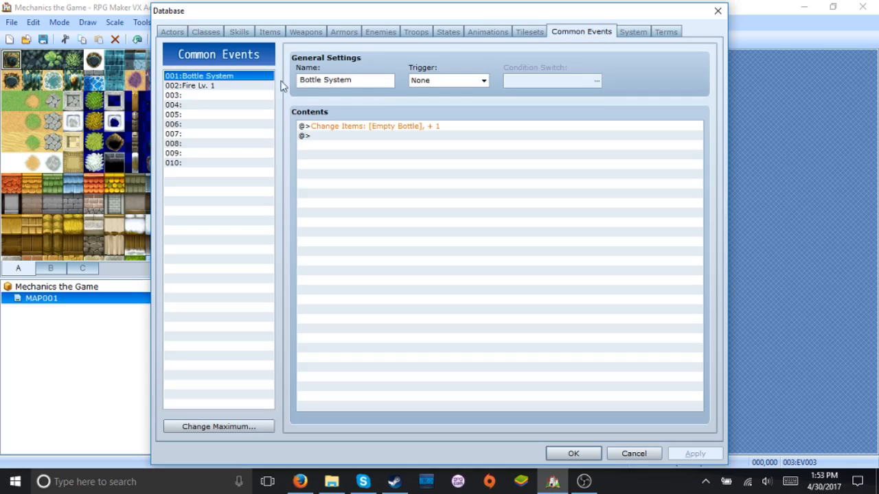
pyautogui.click(249, 96)
pyautogui.click(439, 81)
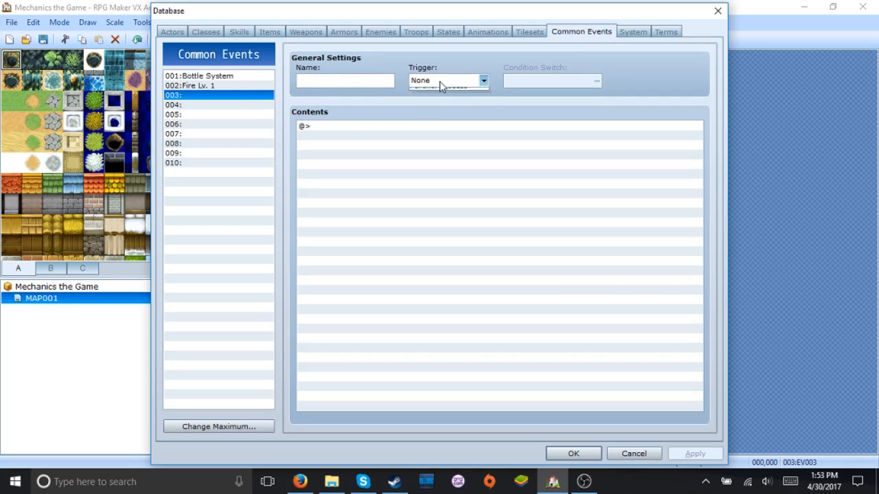
pyautogui.click(443, 111)
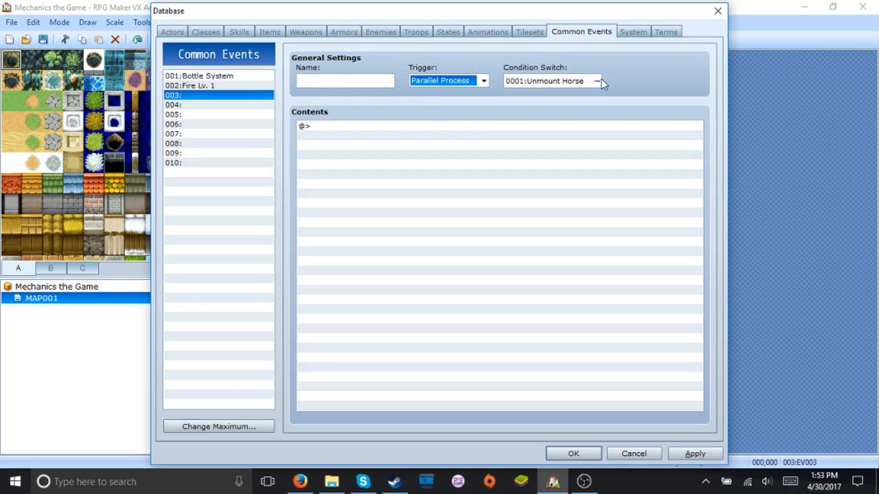
pyautogui.click(355, 82)
pyautogui.write('U')
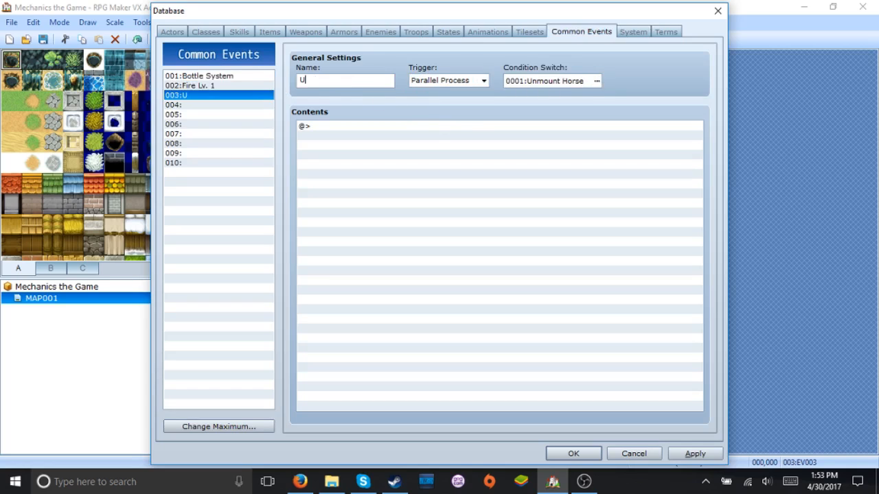
pyautogui.write('nmount Horse')
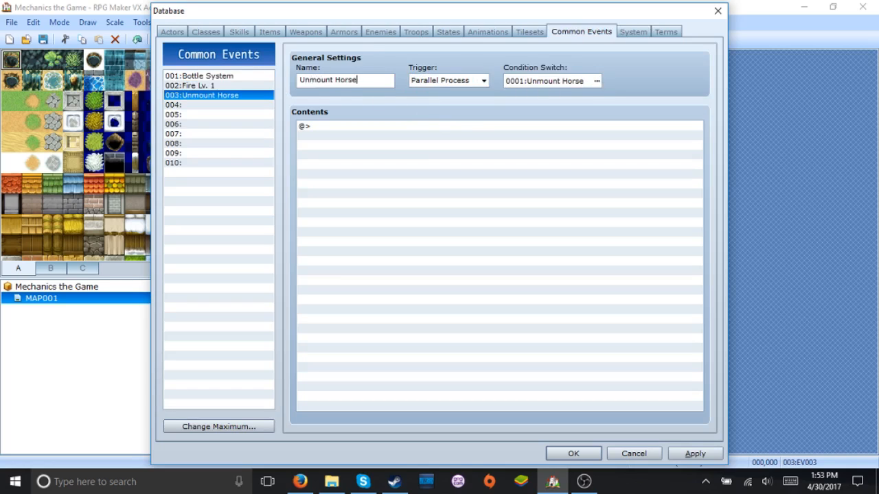
# - Add a conditional branch with Else handling to the Unmount Horse common event that checks whether the X button is being pressed
pyautogui.doubleClick(421, 161)
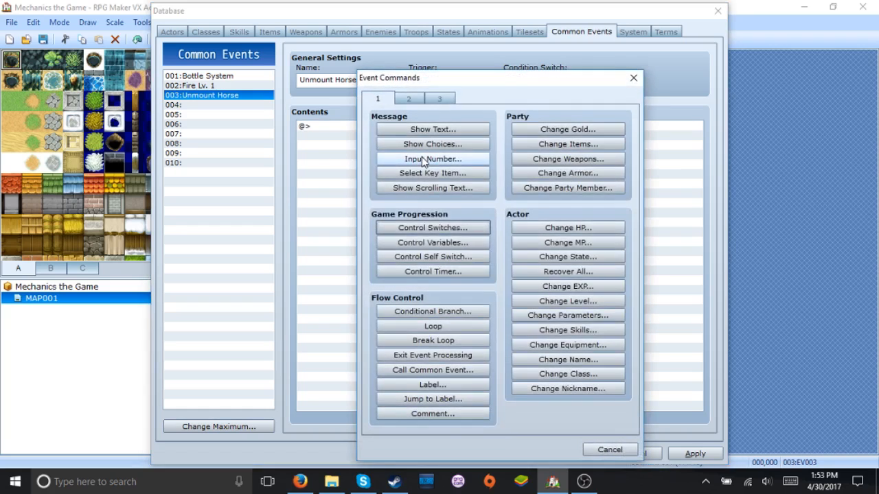
pyautogui.click(439, 314)
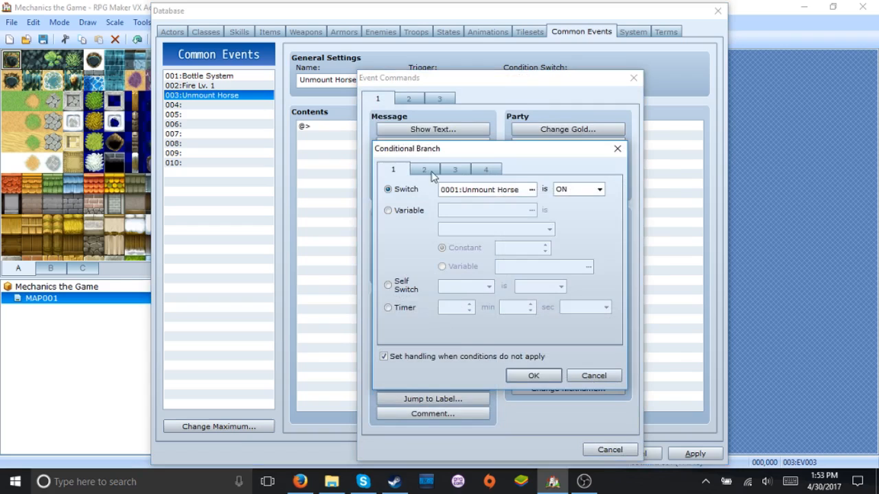
pyautogui.click(431, 169)
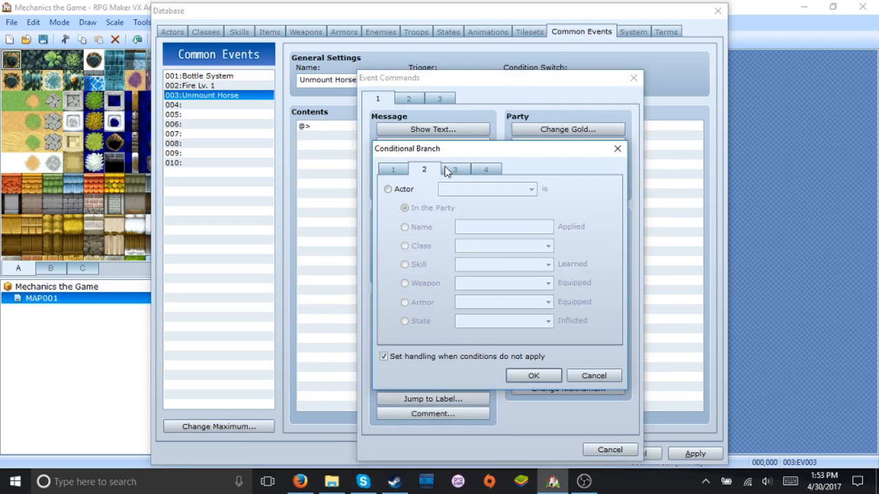
pyautogui.click(447, 170)
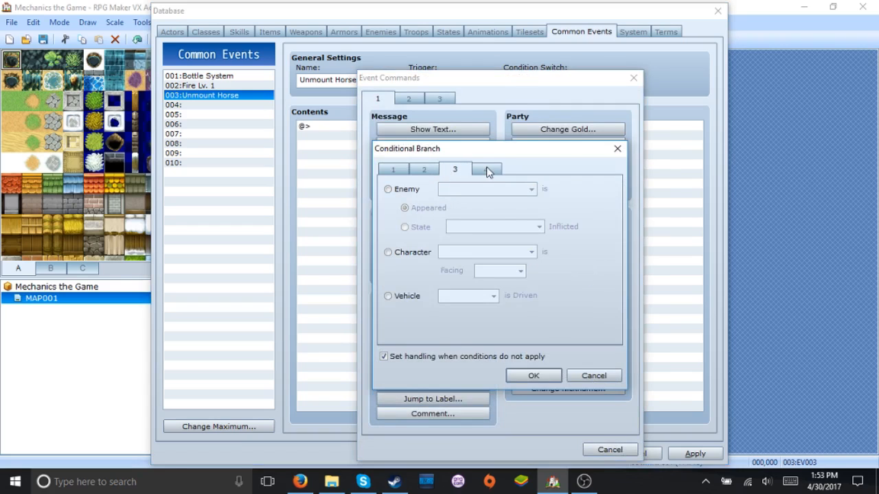
pyautogui.click(487, 171)
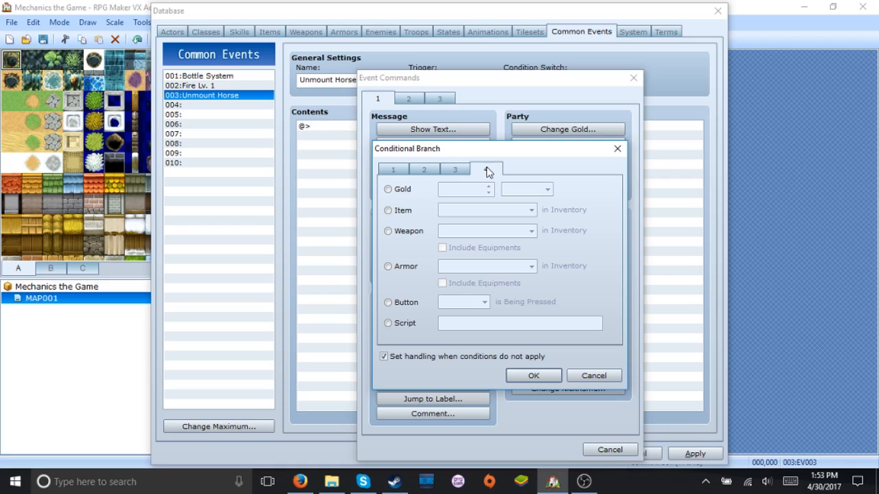
pyautogui.click(402, 304)
pyautogui.click(465, 304)
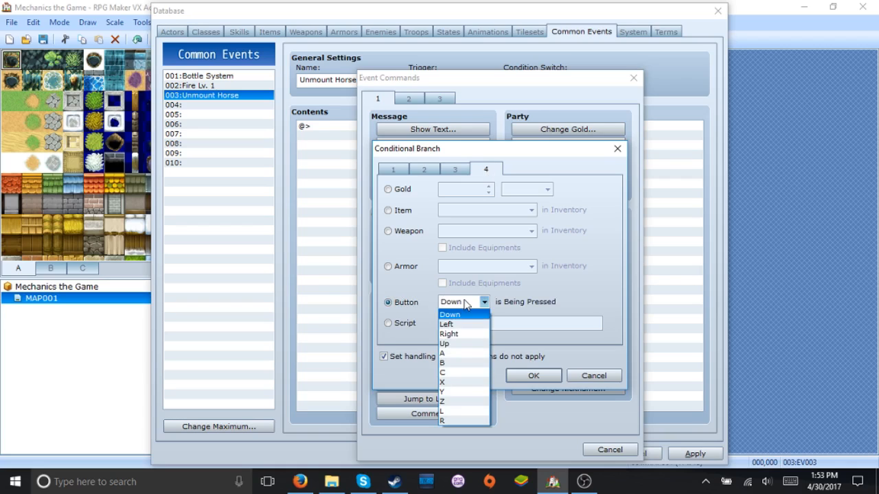
pyautogui.click(464, 382)
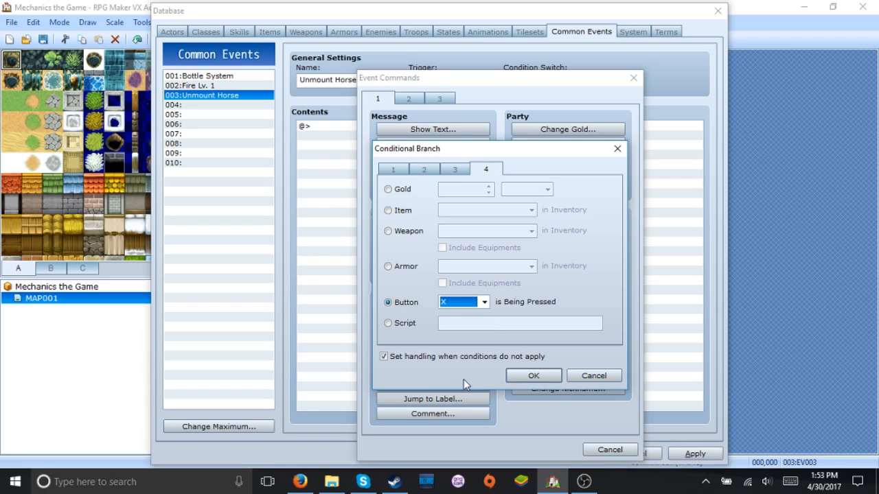
pyautogui.click(532, 376)
# - Add a Change Actor Graphic command inside the X button branch that sets Dat Boi to the 'blank slate male' graphic
pyautogui.press('space')
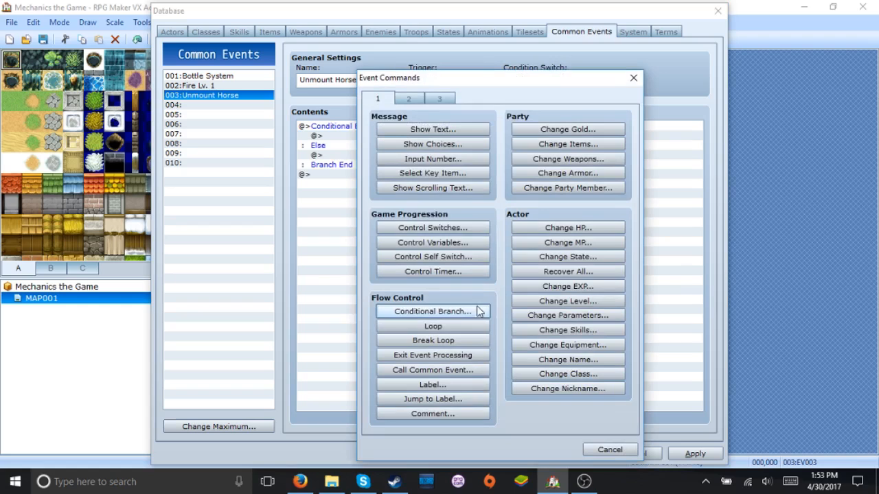
pyautogui.click(441, 103)
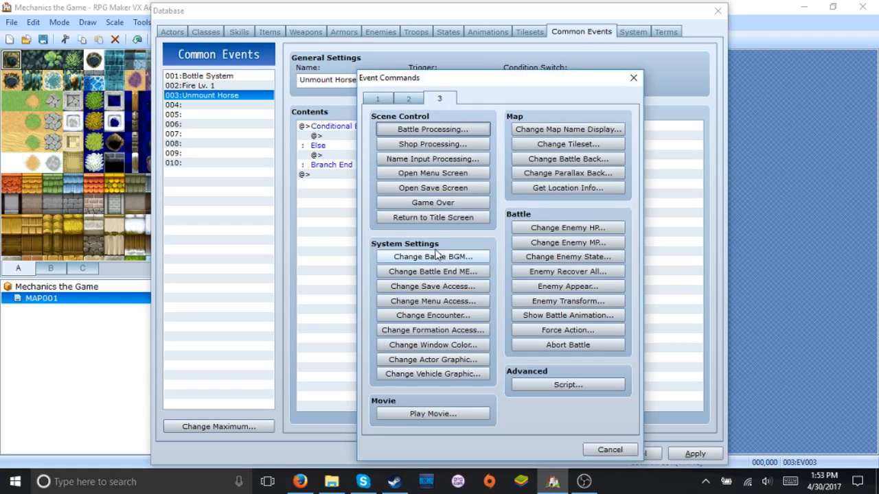
pyautogui.click(430, 359)
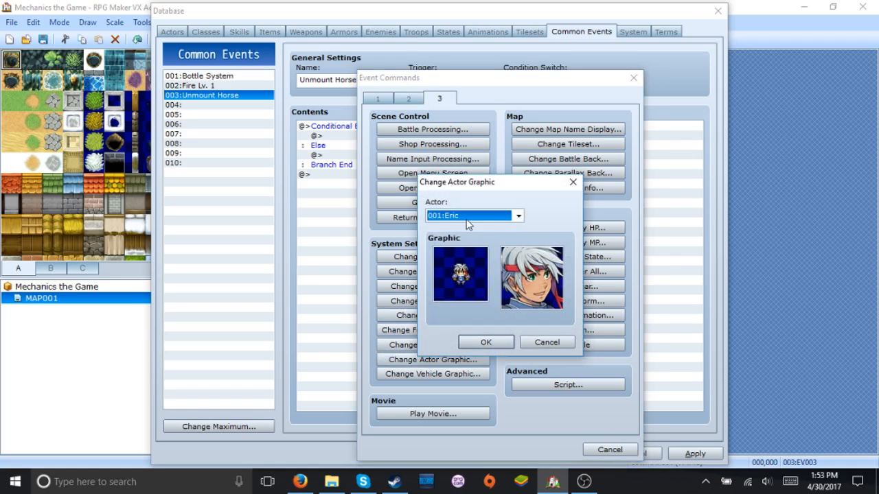
pyautogui.scroll(-10, 469, 224)
pyautogui.press('Return')
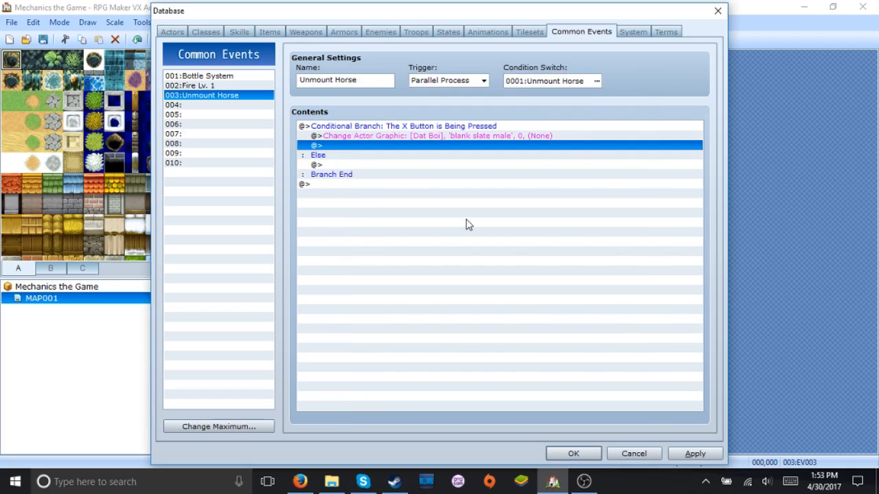
# - Add a Set Move Route command to the X button branch that changes the Player's speed to 4, and save the database changes
pyautogui.doubleClick(466, 225)
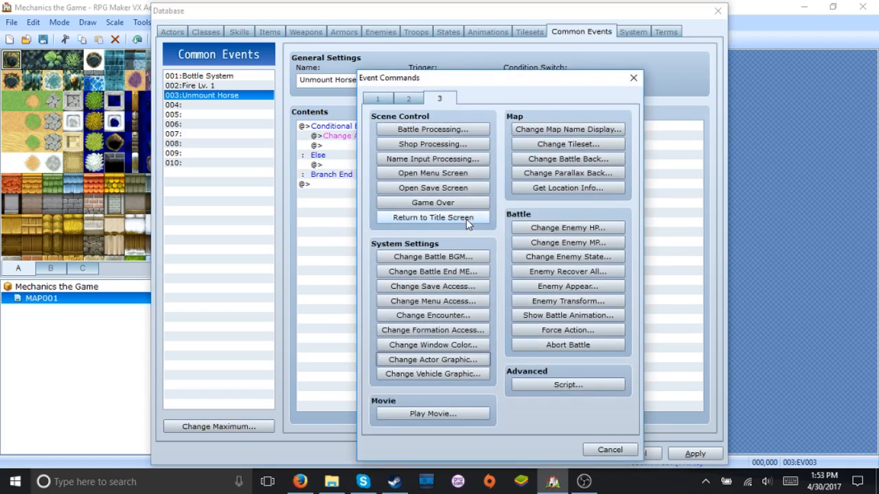
pyautogui.click(416, 101)
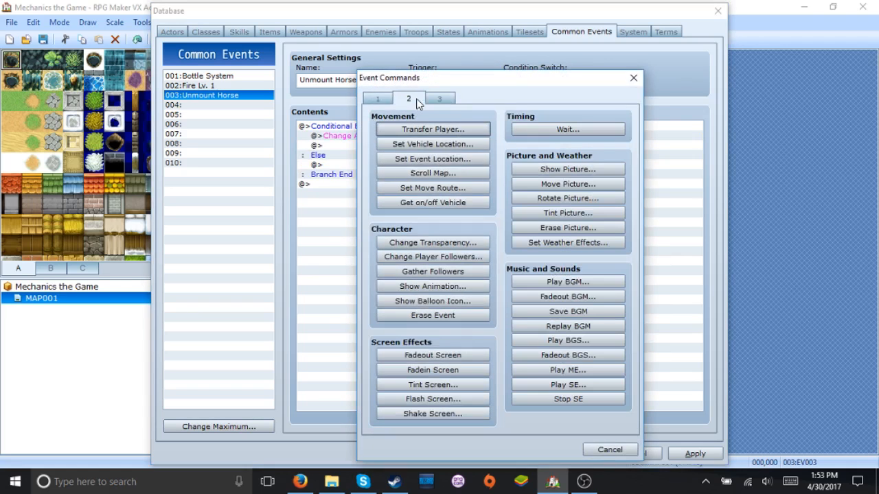
pyautogui.click(423, 187)
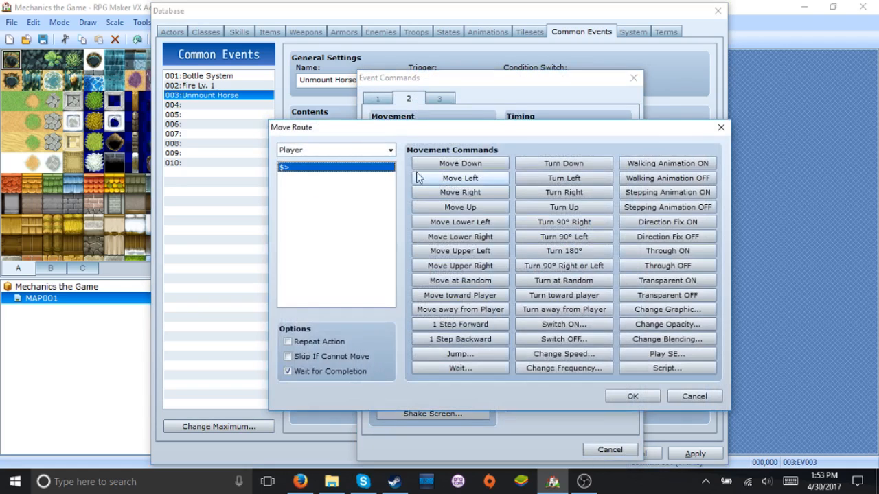
pyautogui.click(564, 353)
pyautogui.click(604, 353)
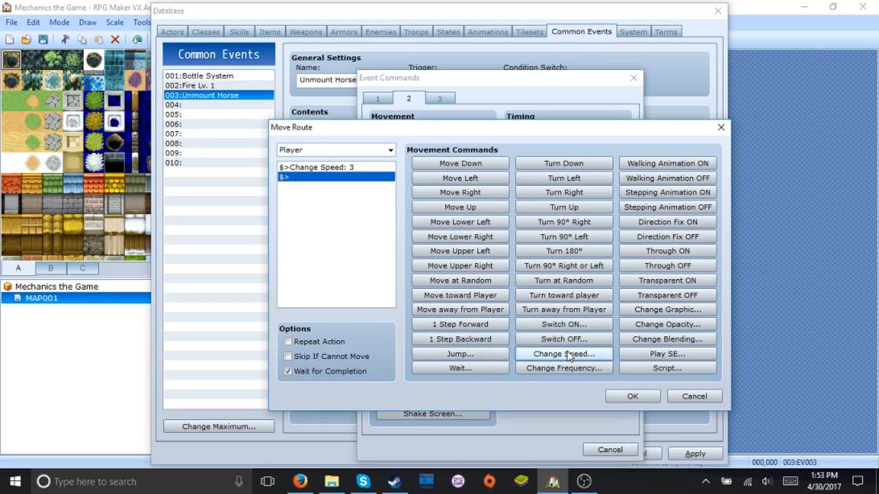
pyautogui.rightClick(345, 168)
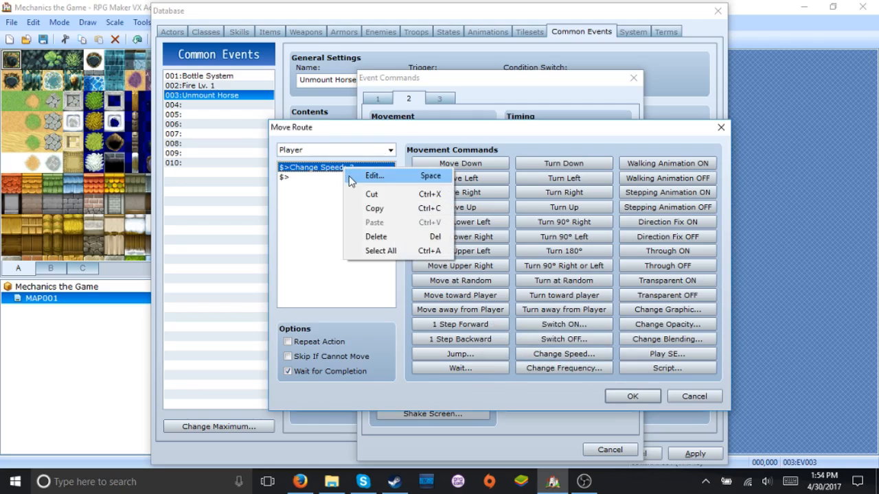
pyautogui.click(349, 176)
pyautogui.press('Down')
pyautogui.press('Return')
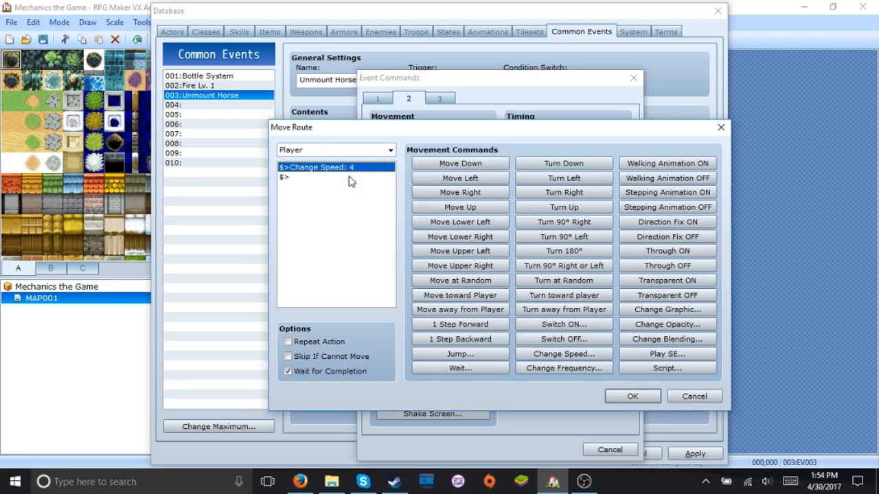
pyautogui.click(630, 397)
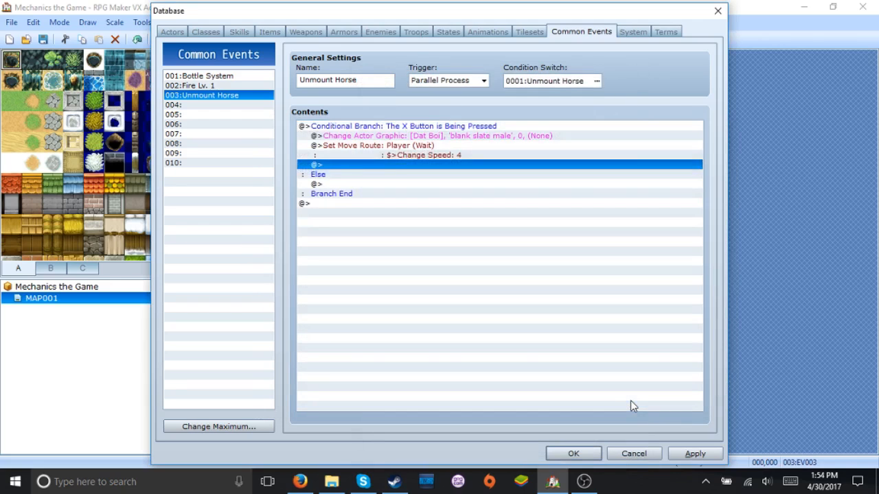
pyautogui.click(589, 456)
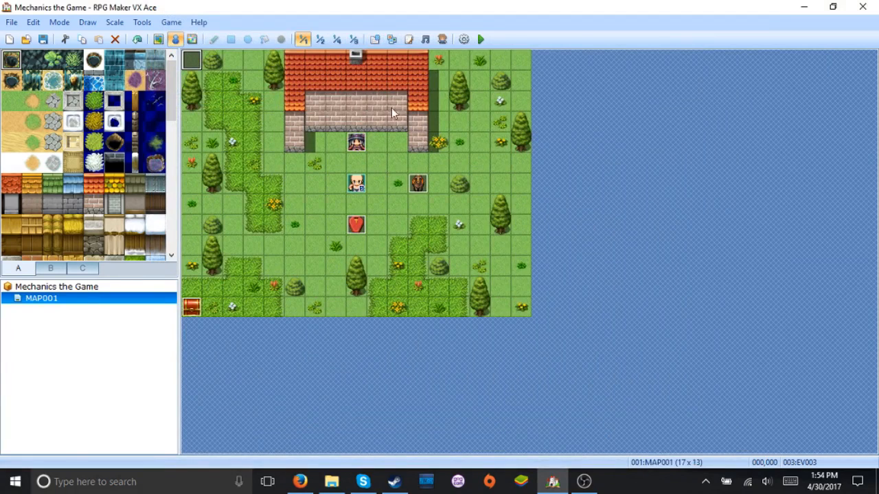
# - Create a new event in the map's top row at tile (002,000) with a Parallel Process trigger
pyautogui.doubleClick(219, 61)
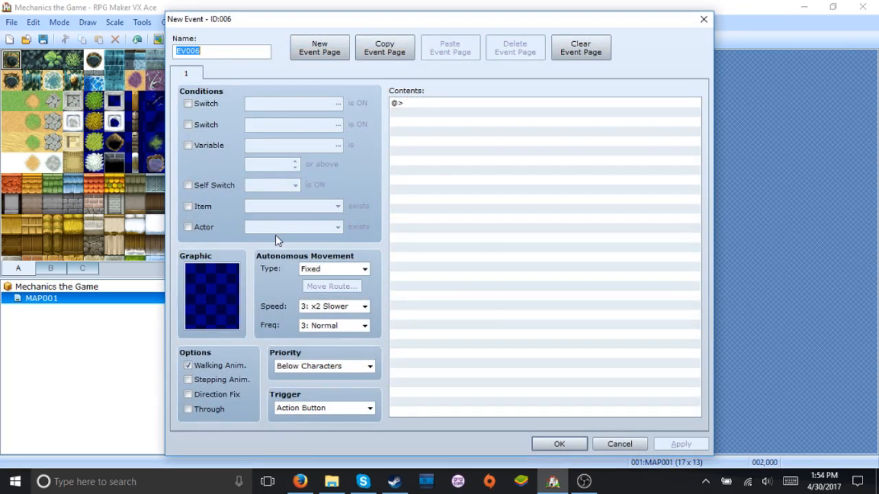
pyautogui.moveTo(275, 234)
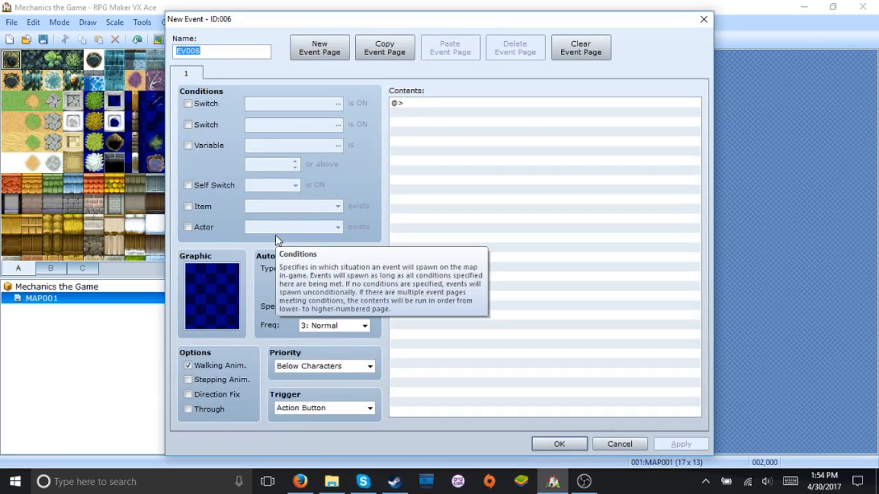
pyautogui.click(329, 408)
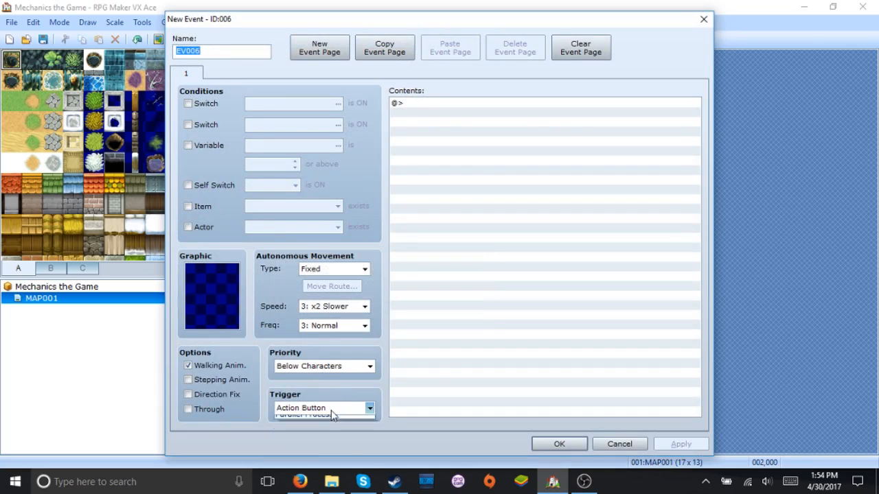
pyautogui.click(334, 460)
# - Add a conditional branch with Else handling to the new event that checks whether the X button is being pressed
pyautogui.click(439, 236)
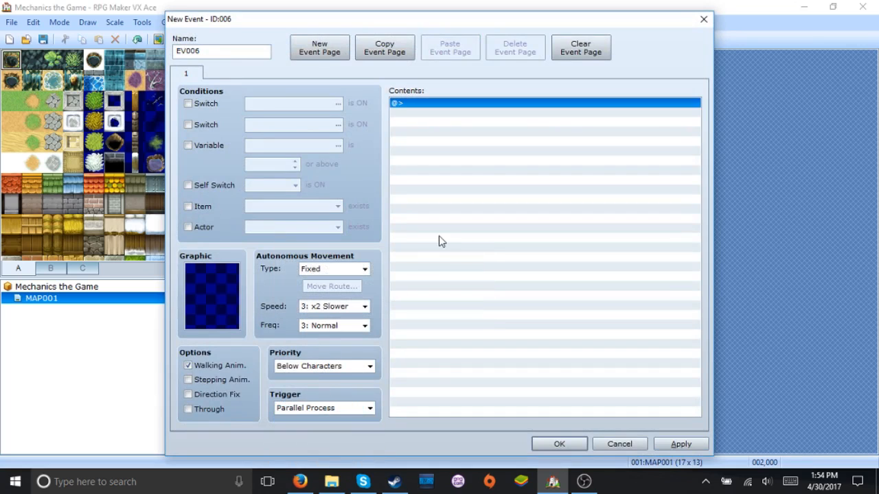
pyautogui.doubleClick(439, 236)
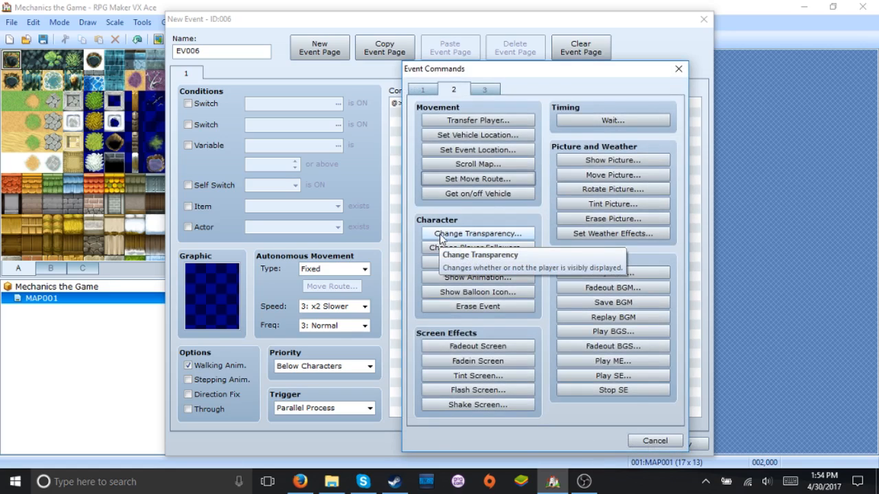
pyautogui.click(483, 91)
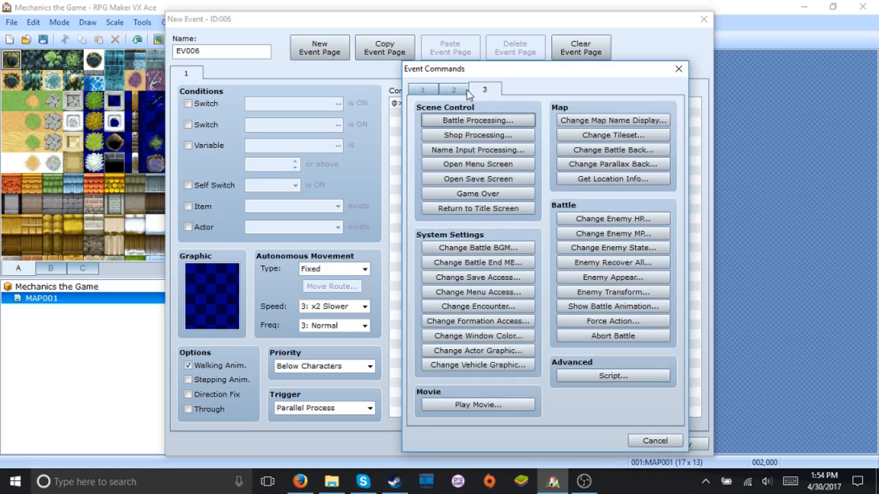
pyautogui.click(466, 91)
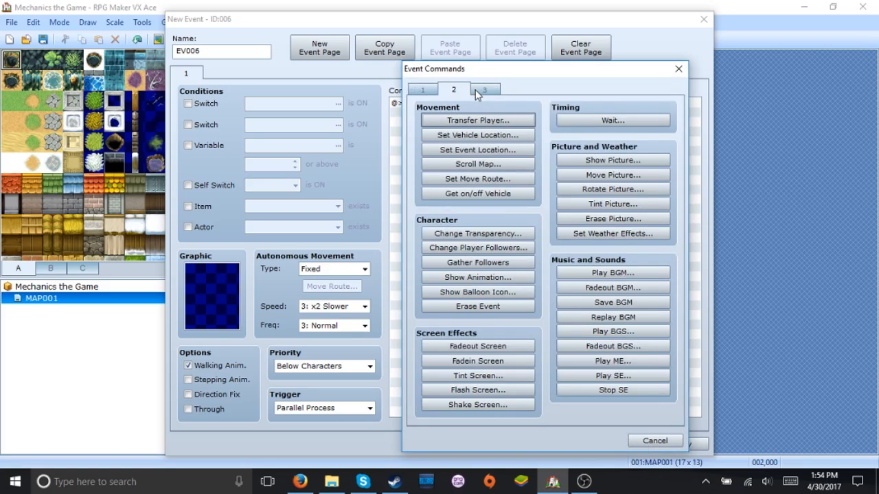
pyautogui.click(425, 90)
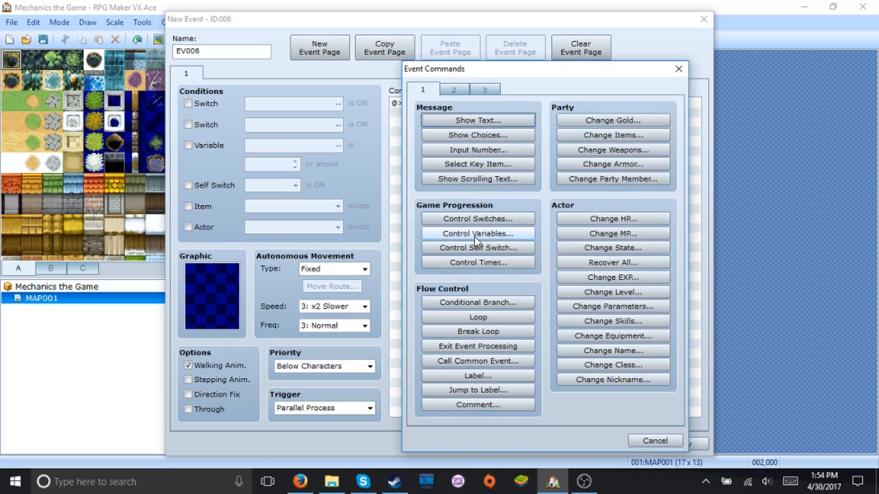
pyautogui.click(478, 303)
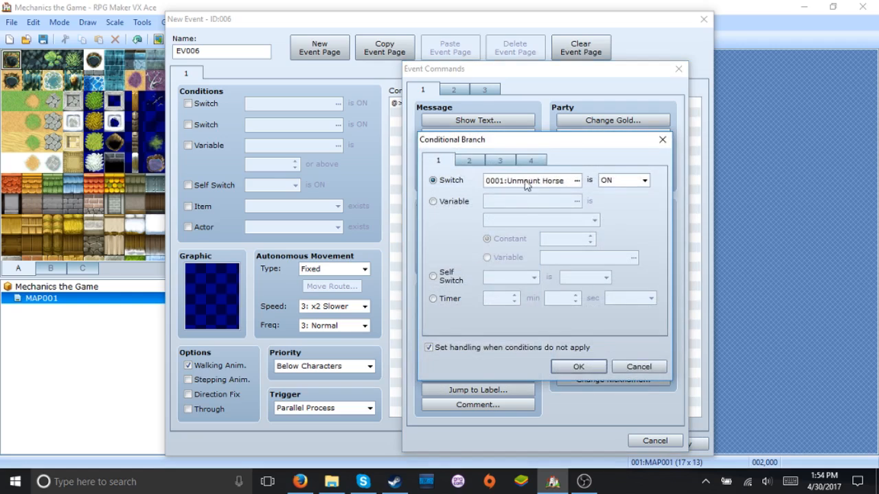
pyautogui.click(532, 159)
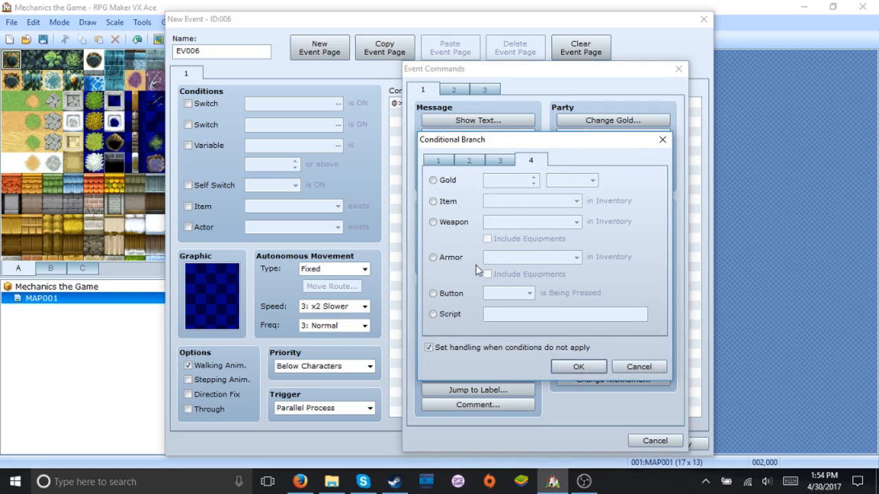
pyautogui.click(463, 300)
pyautogui.click(501, 293)
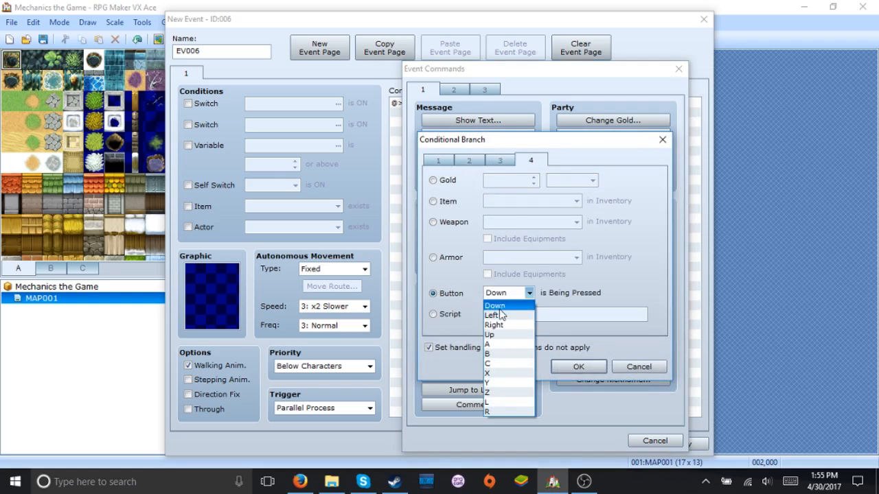
pyautogui.click(504, 374)
pyautogui.click(560, 367)
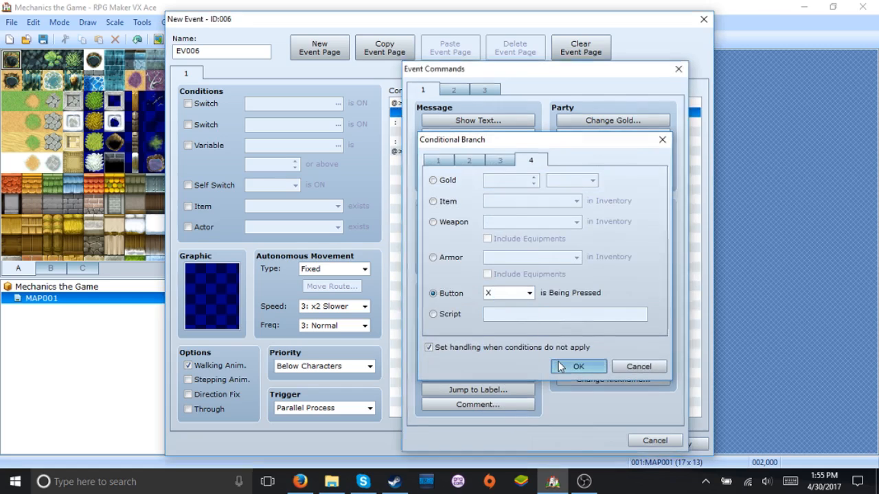
# - Add a Set Move Route inside the X button branch that changes event 005:Horse :B's graphic to the brown horse from the 'Animal' set
pyautogui.press('Return')
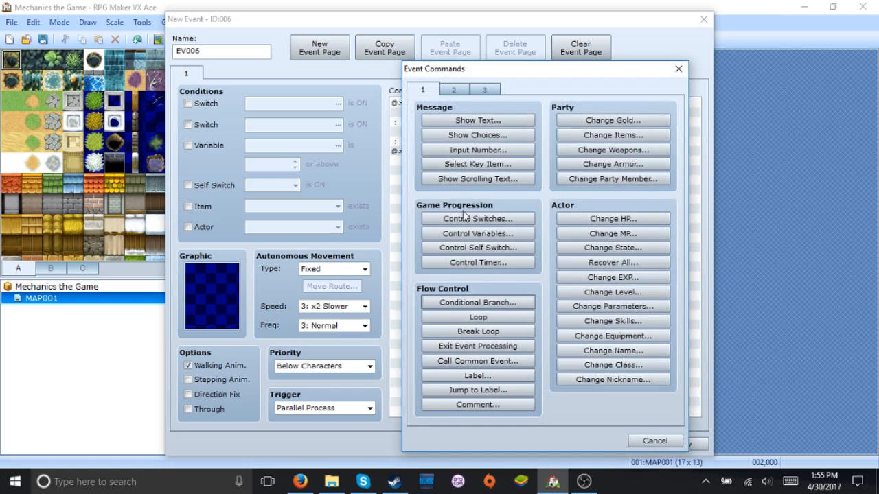
pyautogui.click(451, 91)
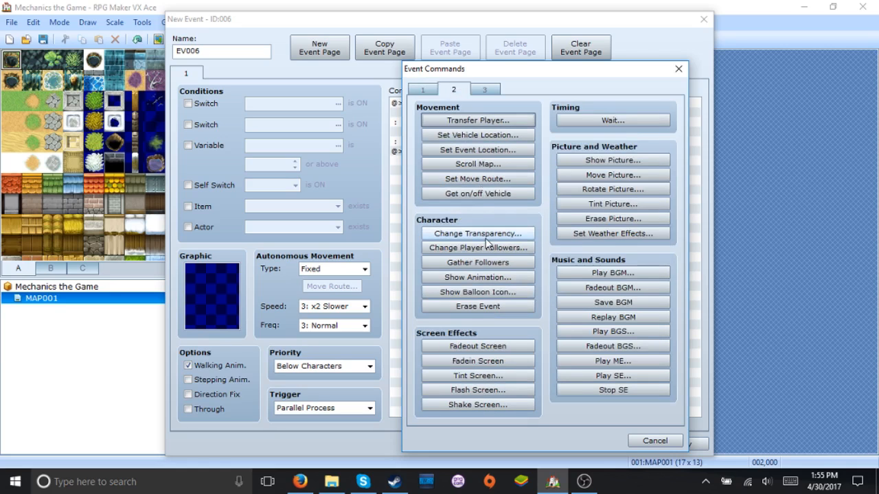
pyautogui.click(483, 179)
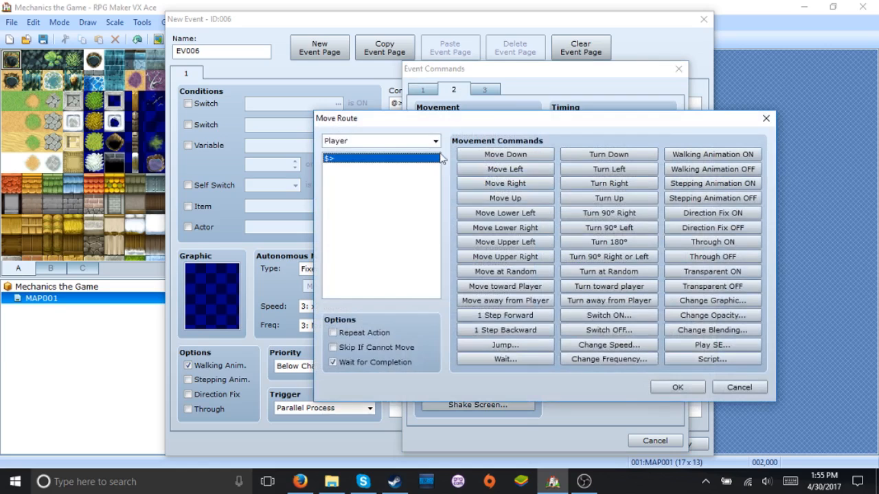
pyautogui.click(434, 140)
pyautogui.click(416, 214)
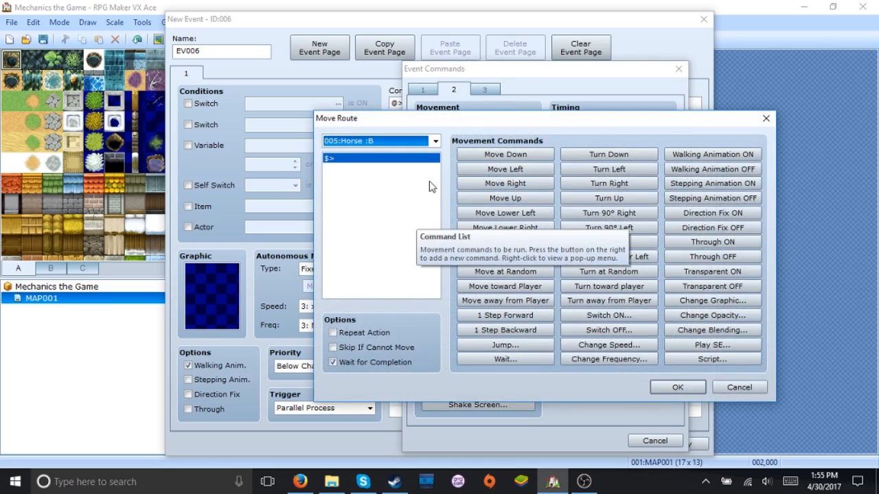
pyautogui.click(682, 303)
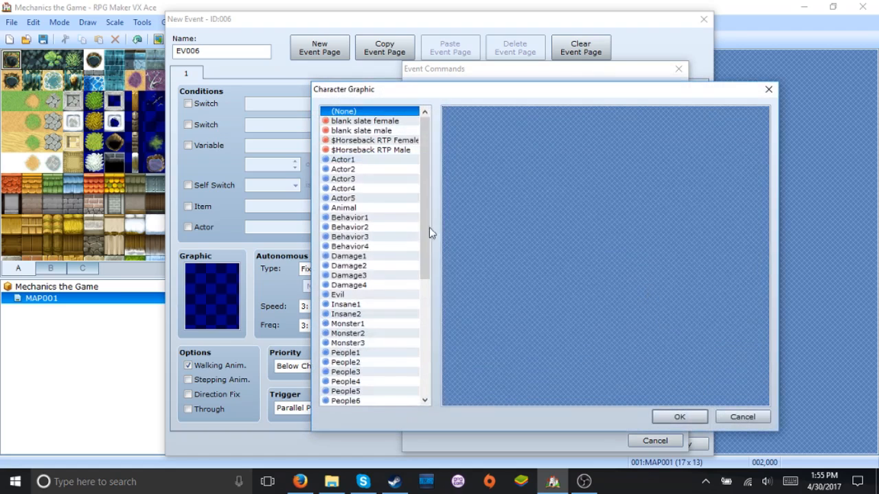
pyautogui.click(377, 209)
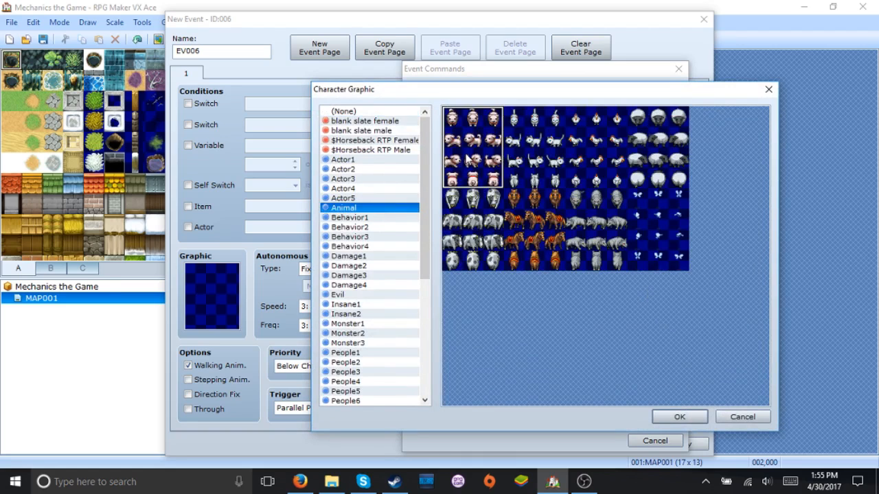
pyautogui.doubleClick(548, 237)
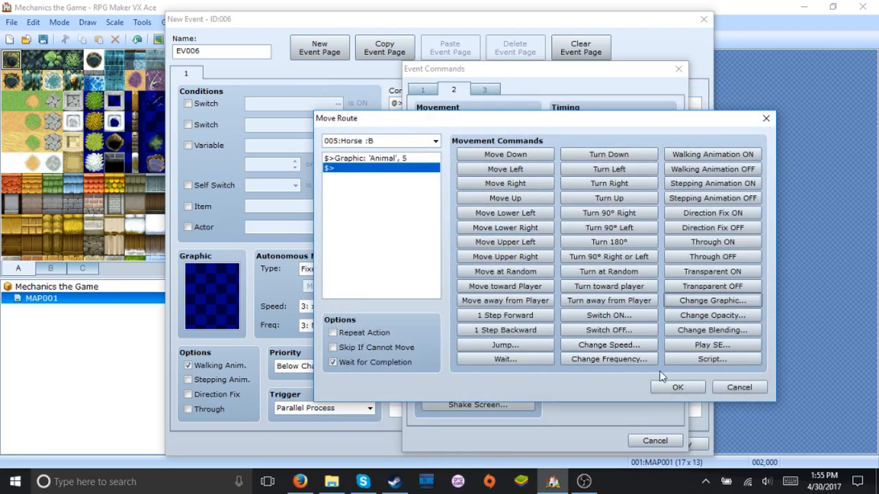
pyautogui.click(677, 387)
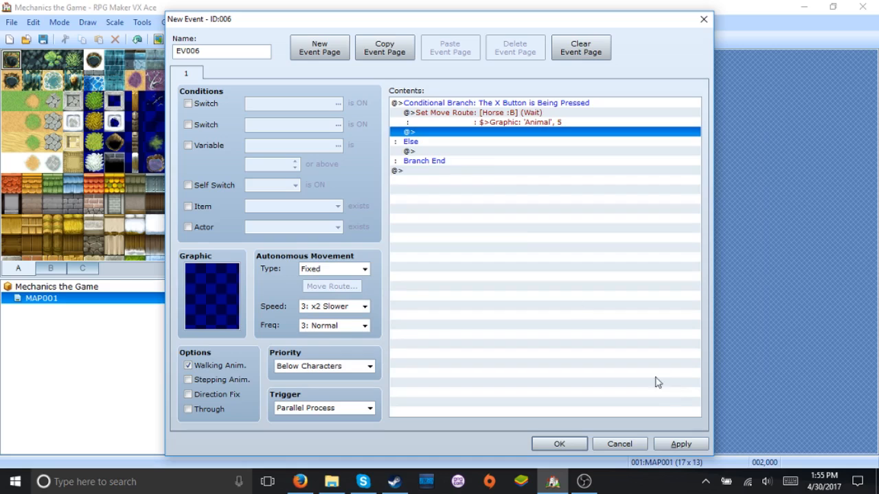
# - Insert a Set Event Location command placing 005:Horse :B directly at (010,004) before its move route in the X button branch, and confirm the event
pyautogui.rightClick(494, 115)
pyautogui.click(505, 121)
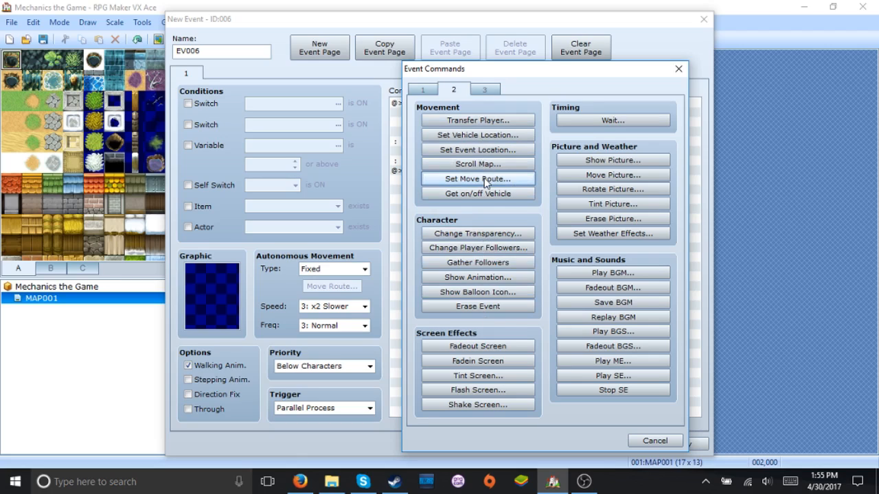
pyautogui.click(486, 151)
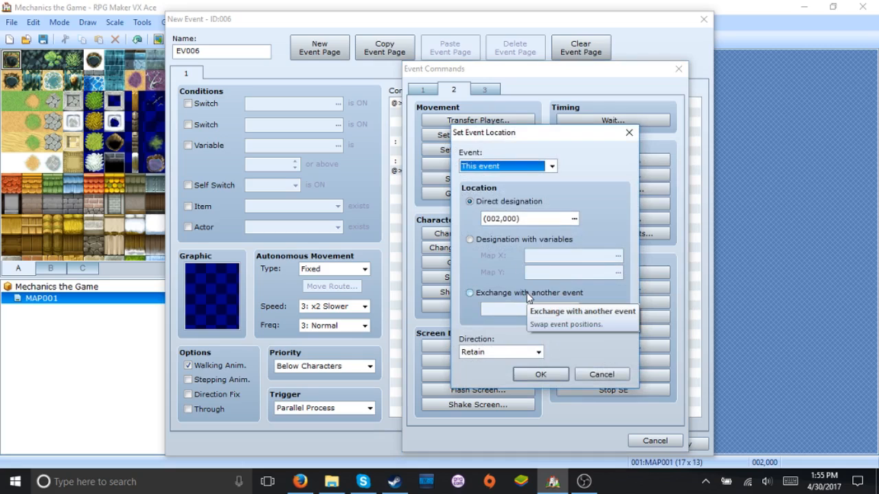
pyautogui.click(522, 167)
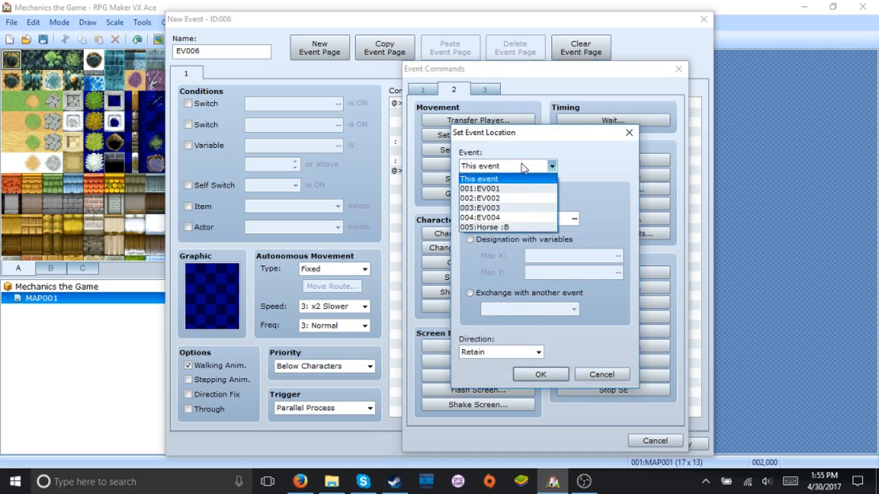
pyautogui.click(520, 227)
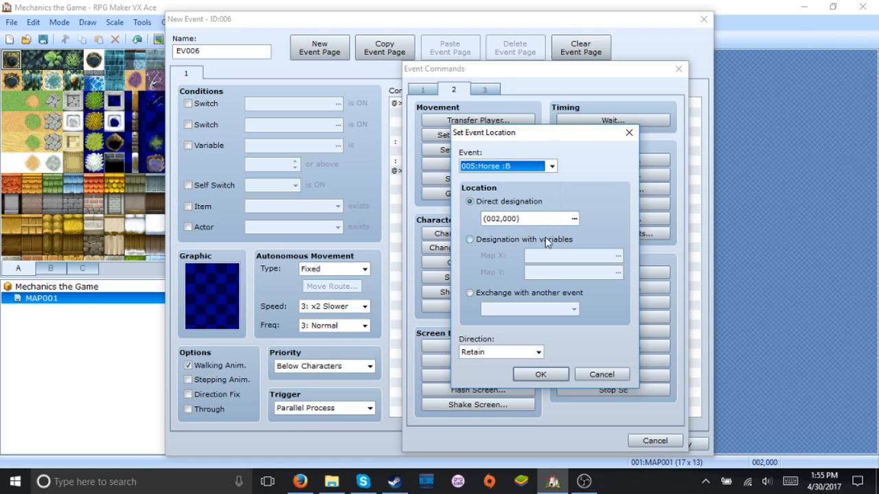
pyautogui.click(547, 240)
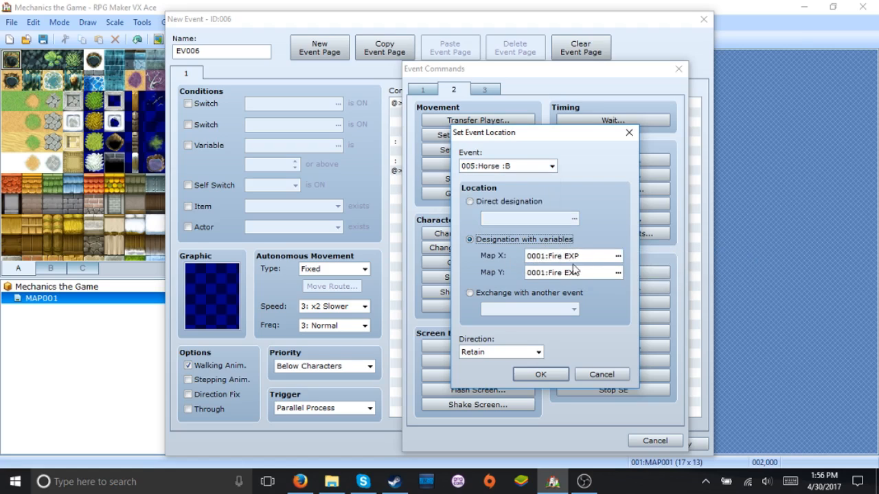
pyautogui.click(500, 205)
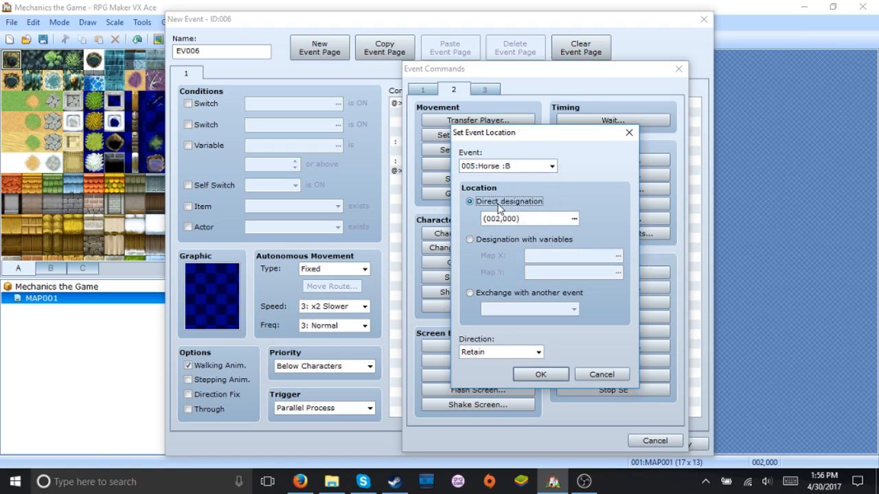
pyautogui.click(574, 218)
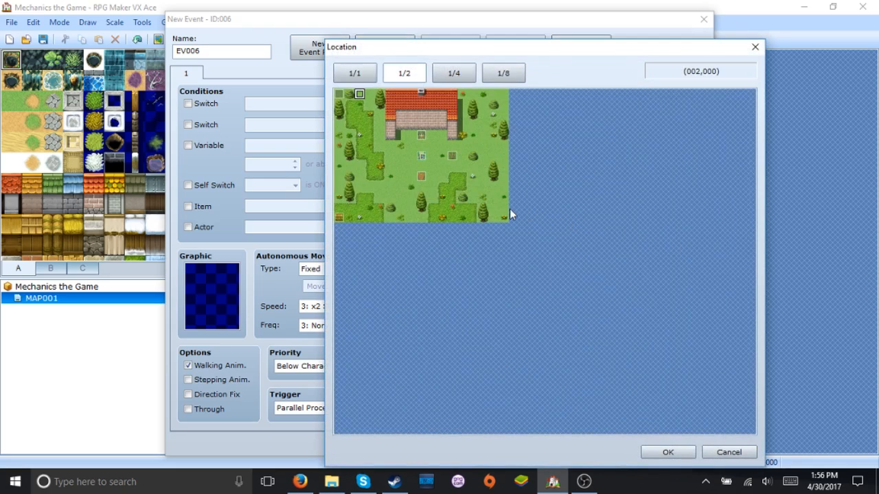
pyautogui.doubleClick(437, 133)
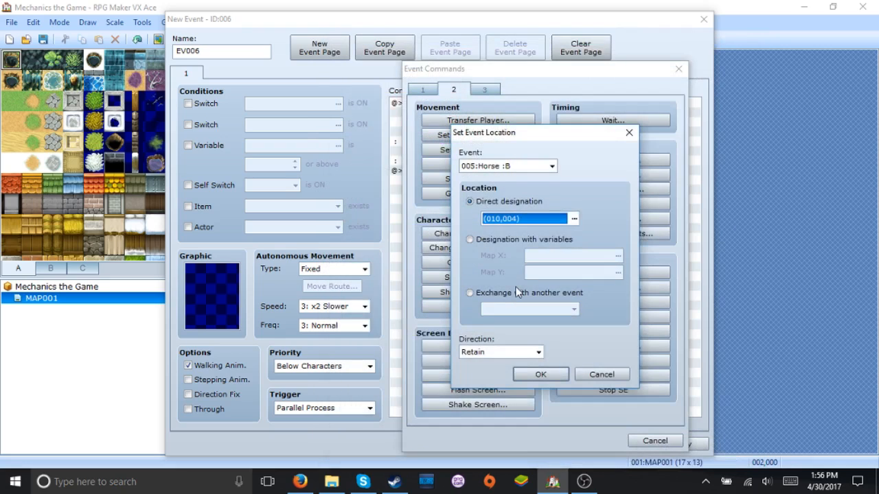
pyautogui.click(540, 375)
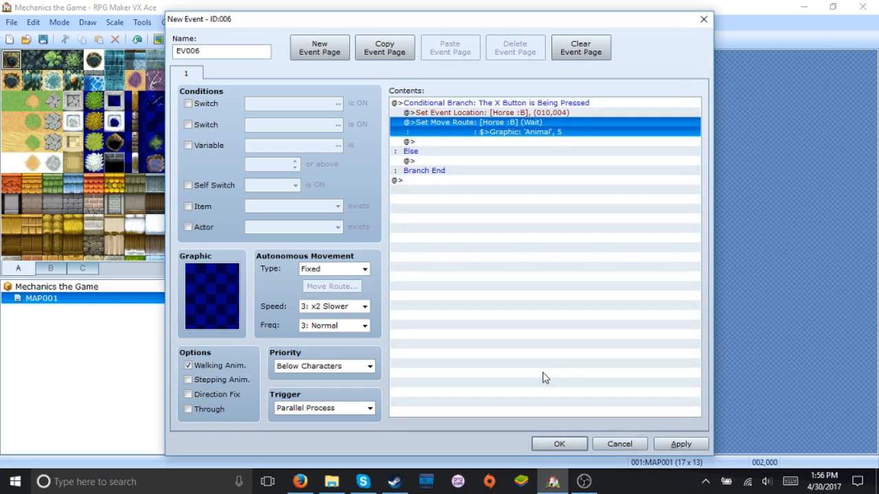
pyautogui.press('Down')
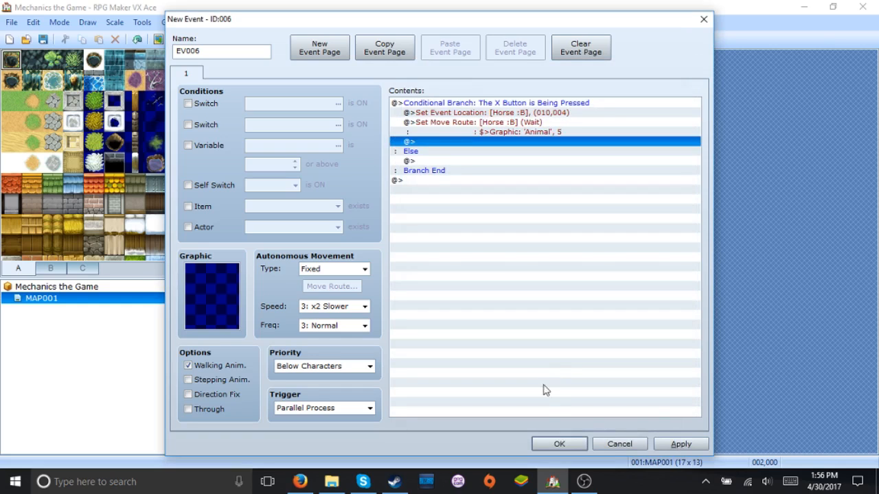
pyautogui.click(550, 441)
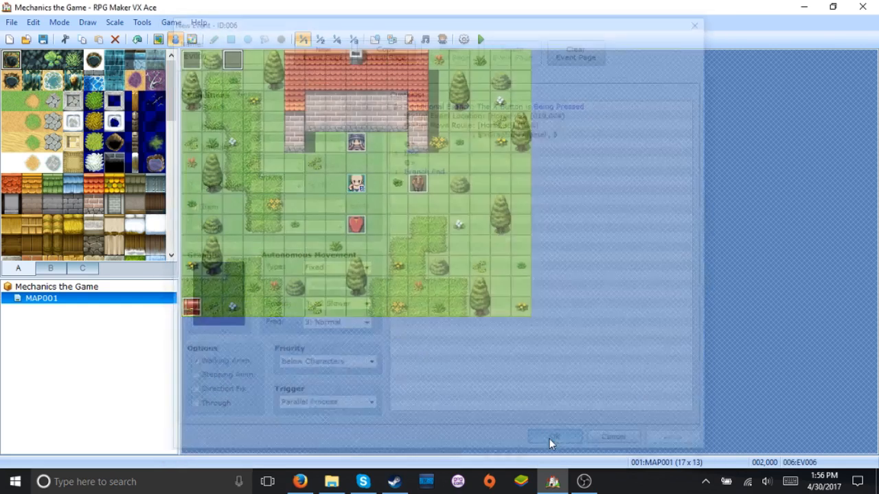
# - Save the project changes and start a new game in a playtest
pyautogui.click(480, 40)
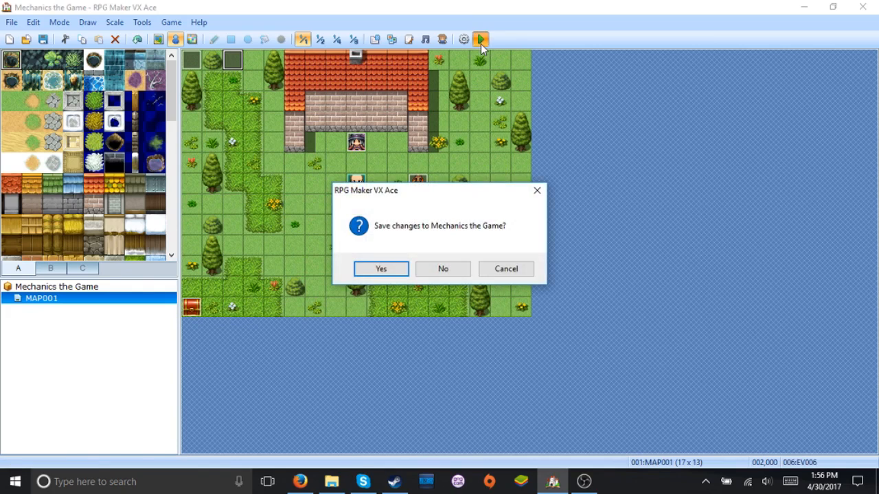
pyautogui.press('Return')
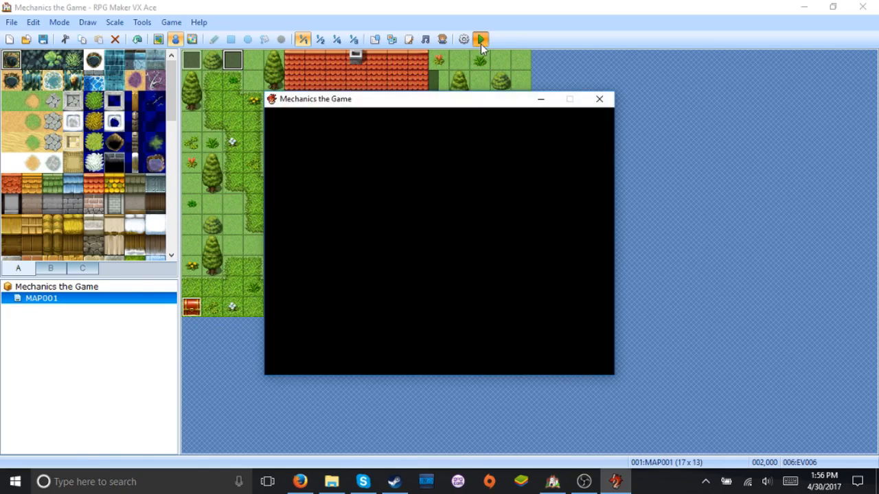
pyautogui.press('Return')
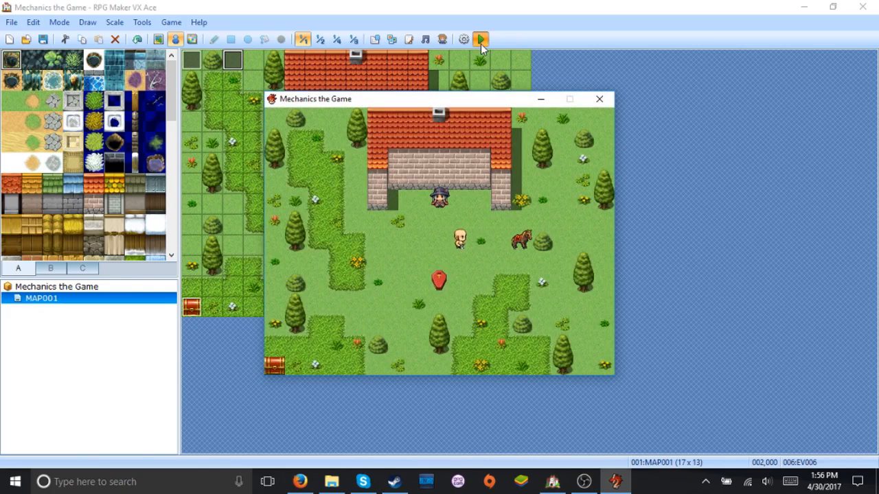
# - Walk the actor to the horse and answer Yes to taming it
pyautogui.press('Right')
pyautogui.press('Return')
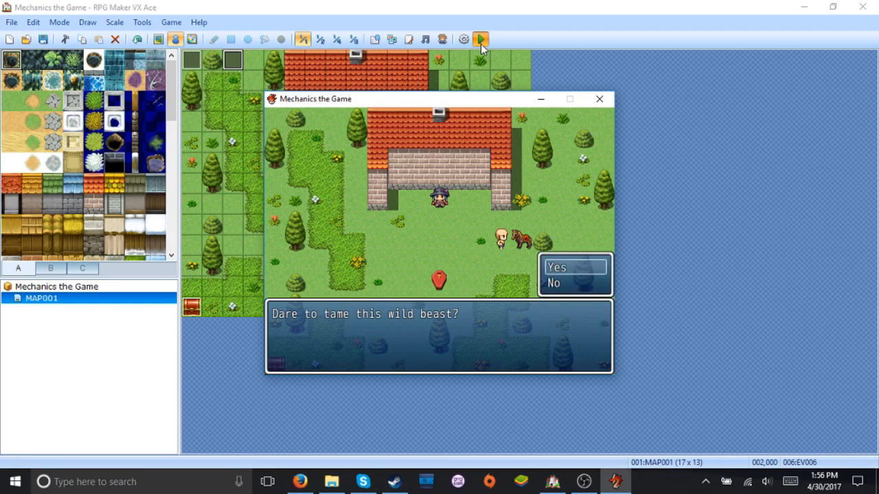
pyautogui.press('Return')
# - Ride the mounted actor across the map to the treasure chest in the lower-left corner and open it
pyautogui.press('Left')
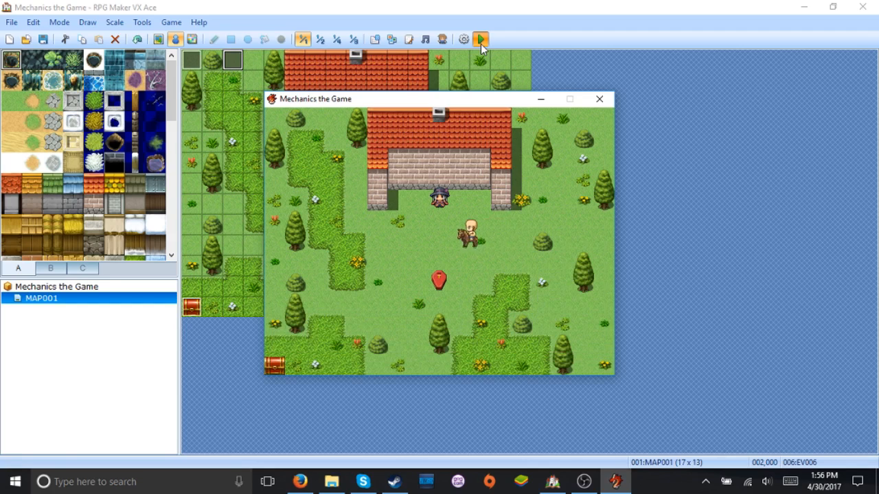
pyautogui.press('Left')
pyautogui.press('Down')
pyautogui.press('Right')
pyautogui.press('Up')
pyautogui.press('Left')
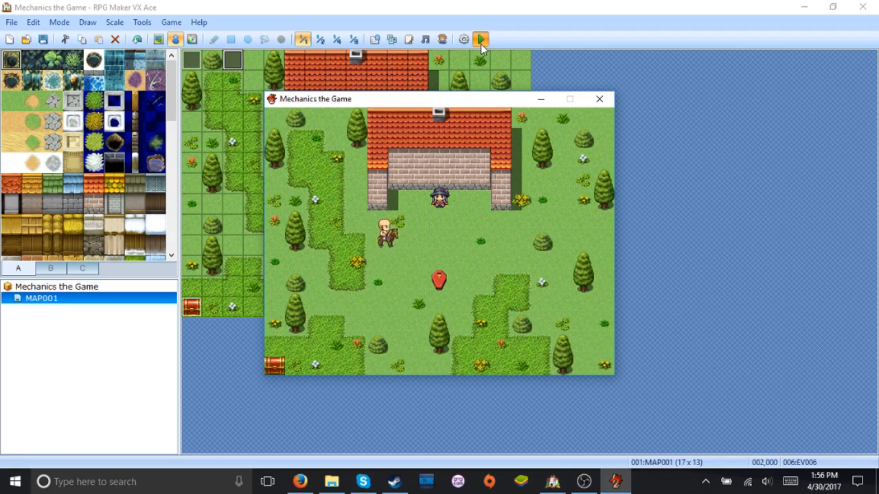
pyautogui.press('Down')
pyautogui.press('Down')
pyautogui.press('Right')
pyautogui.press('Left')
pyautogui.press('Return')
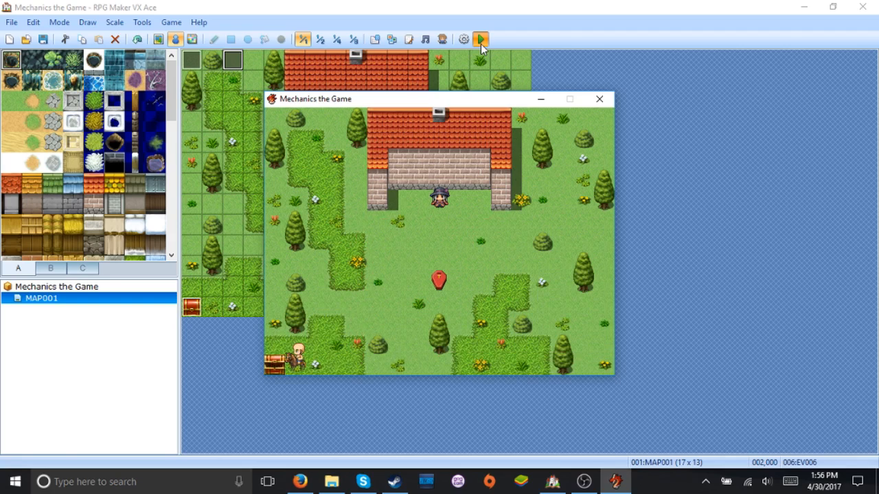
pyautogui.press('Return')
# - Ride the horse back and forth across the middle of the map to test the mounted movement
pyautogui.press('Up')
pyautogui.press('Right')
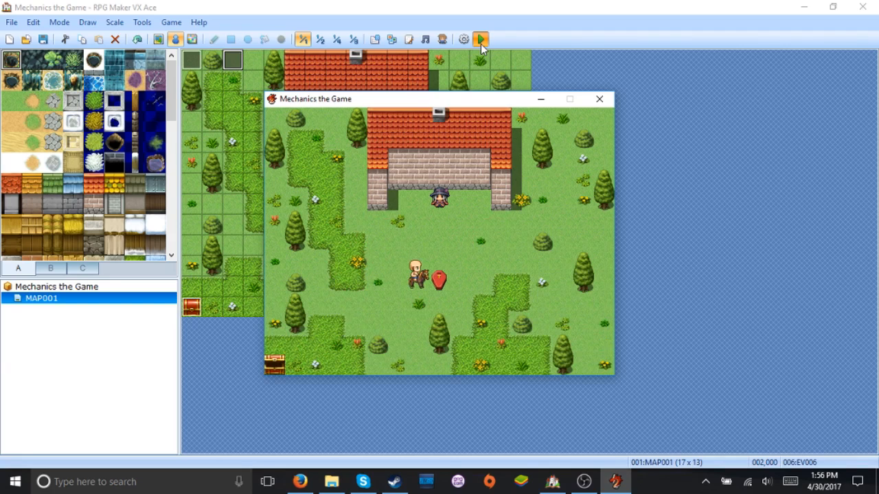
pyautogui.press('Down')
pyautogui.press('Up')
pyautogui.press('Down')
pyautogui.press('Up')
pyautogui.press('Right')
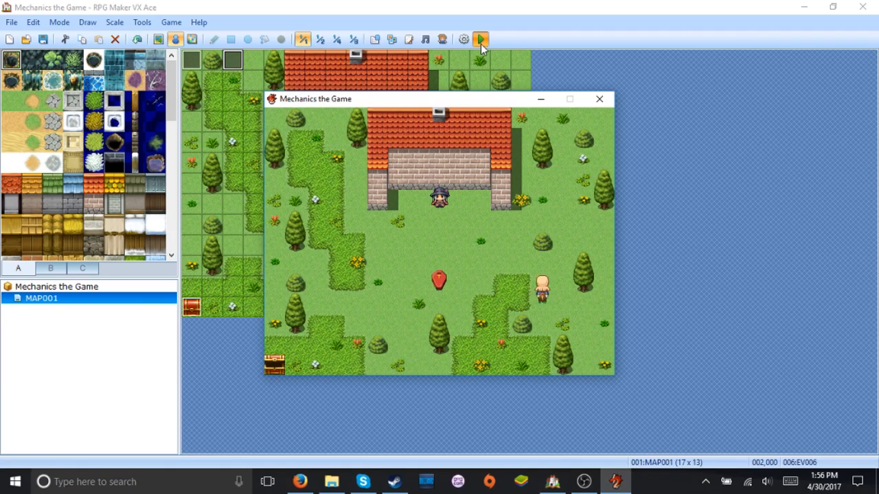
pyautogui.press('Up')
pyautogui.press('Left')
pyautogui.press('Right')
pyautogui.press('Left')
pyautogui.press('Right')
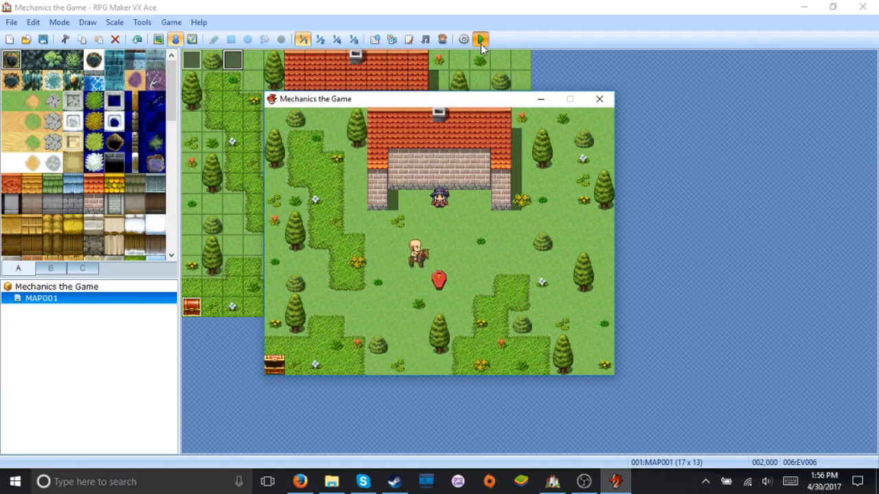
pyautogui.press('Left')
pyautogui.press('Right')
pyautogui.press('Left')
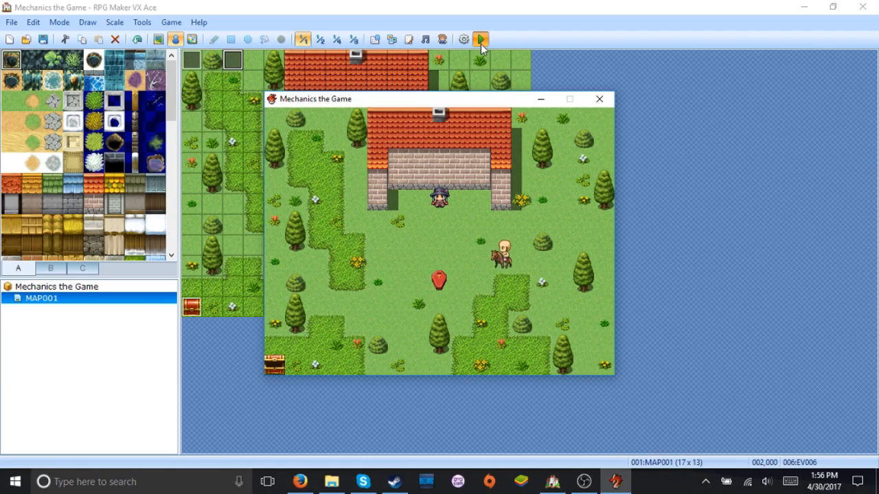
# - Unmount the actor with the X button and walk around the map on foot to check the walking behaviour
pyautogui.press('Return')
pyautogui.press('Down')
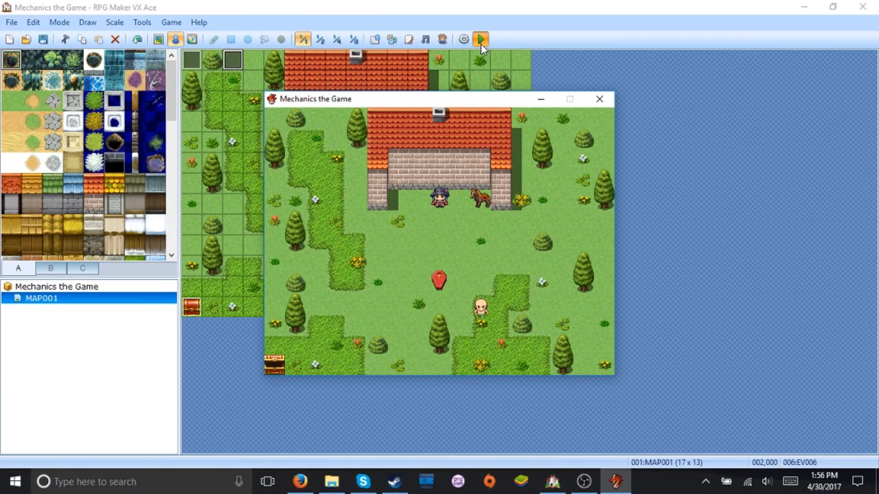
pyautogui.press('Left')
pyautogui.press('Left')
pyautogui.press('Up')
pyautogui.press('Right')
pyautogui.press('Down')
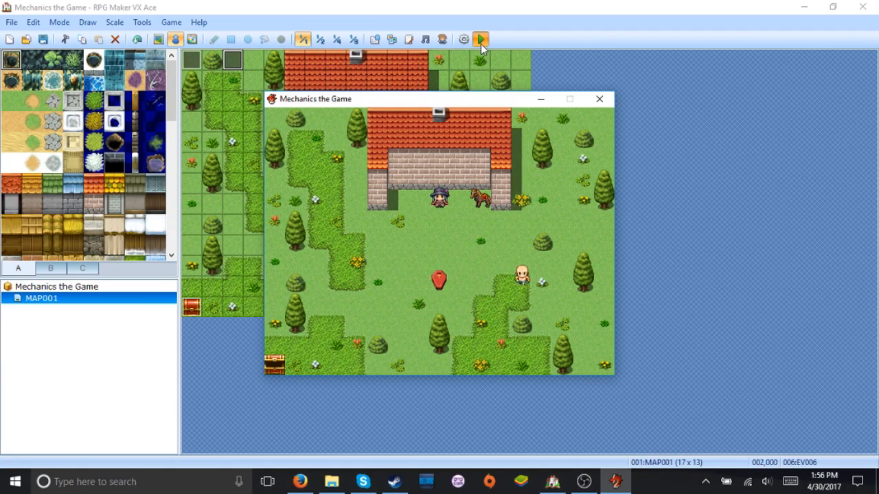
# - Walk to the horse beside the house, try to interact with it and walk over its tile
pyautogui.press('Left')
pyautogui.press('Left')
pyautogui.press('Up')
pyautogui.press('Right')
pyautogui.press('Up')
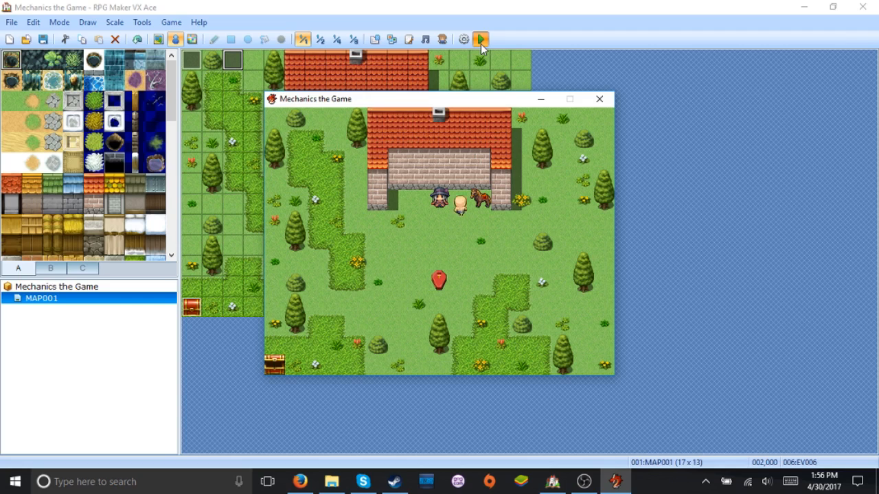
pyautogui.press('Right')
pyautogui.press('Return')
pyautogui.press('Return')
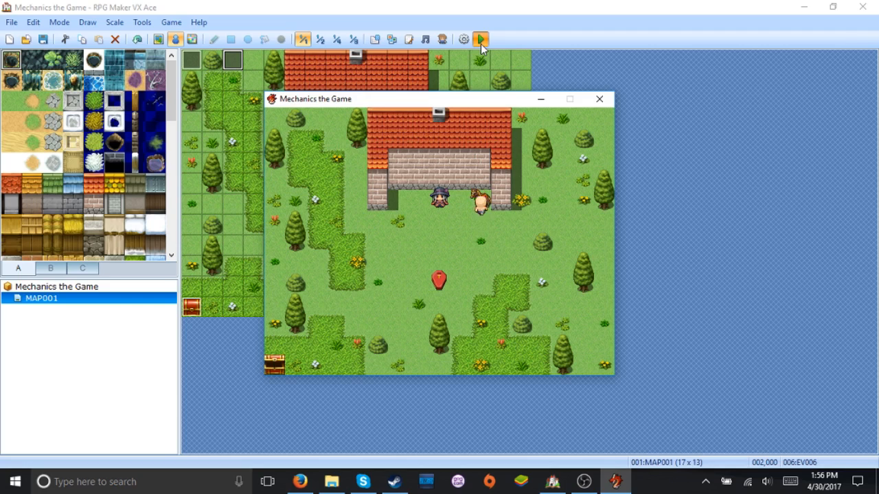
pyautogui.press('Up')
pyautogui.press('Down')
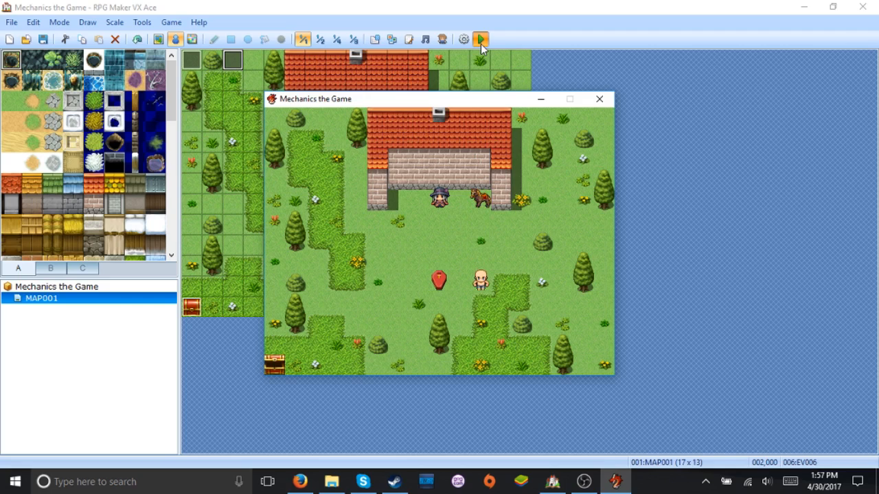
# - Approach the horse again from directly below, interact with it and dismiss its dialogue
pyautogui.press('Up')
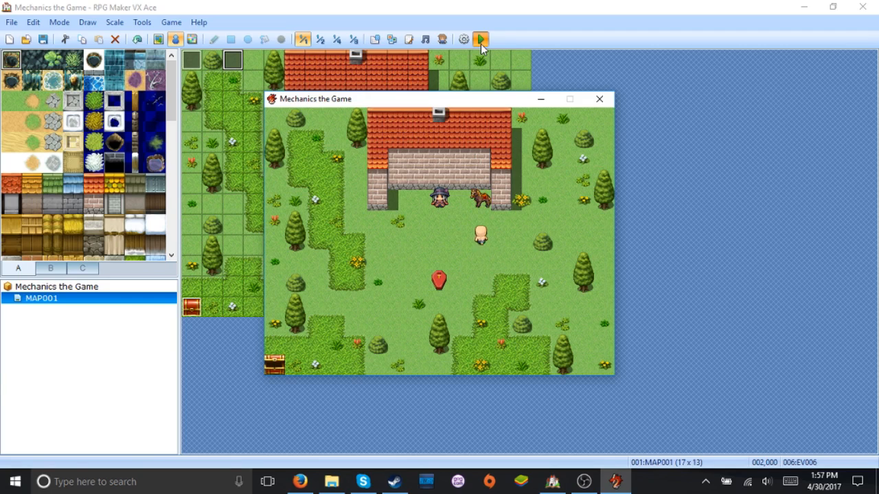
pyautogui.press('Down')
pyautogui.press('Up')
pyautogui.press('Return')
pyautogui.press('Return')
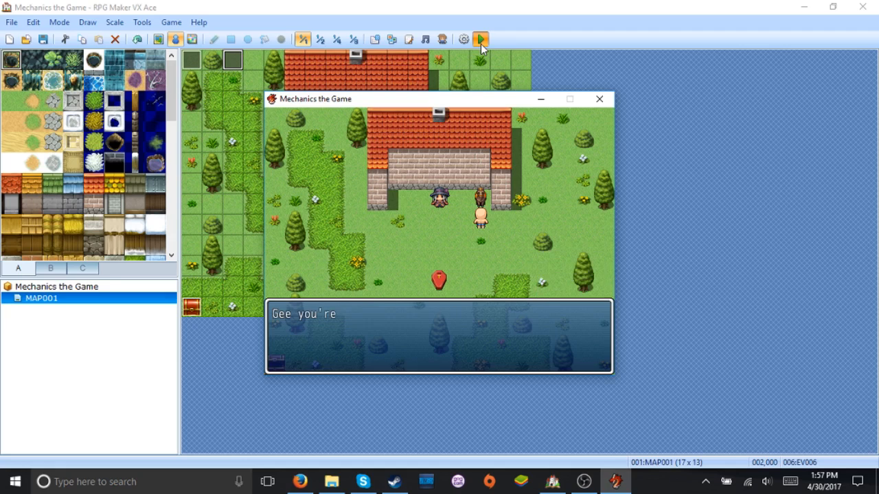
pyautogui.press('Return')
pyautogui.press('Down')
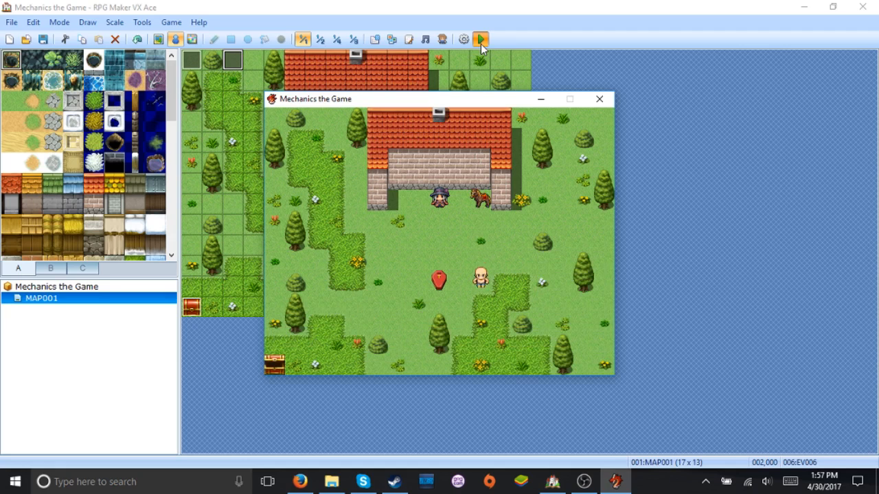
# - End the playtest by shutting down the game
pyautogui.press('Up')
pyautogui.press('Escape')
pyautogui.press('Up')
pyautogui.press('Return')
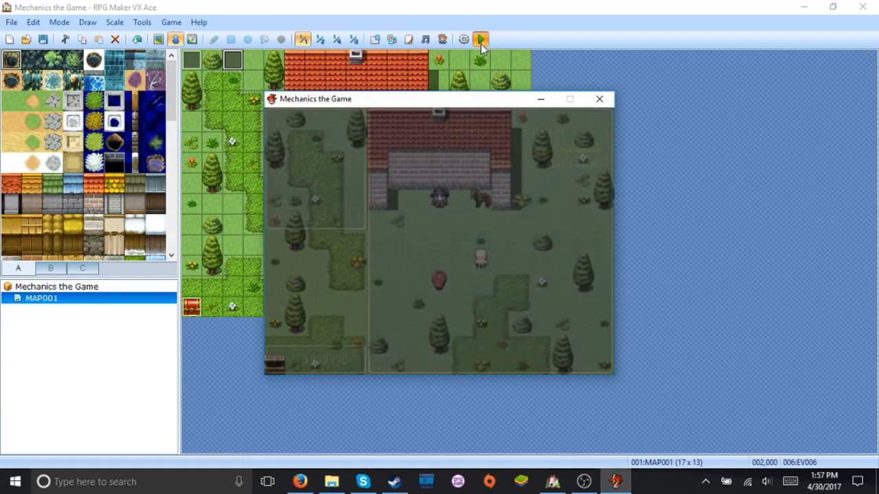
pyautogui.press('Down')
pyautogui.press('Return')
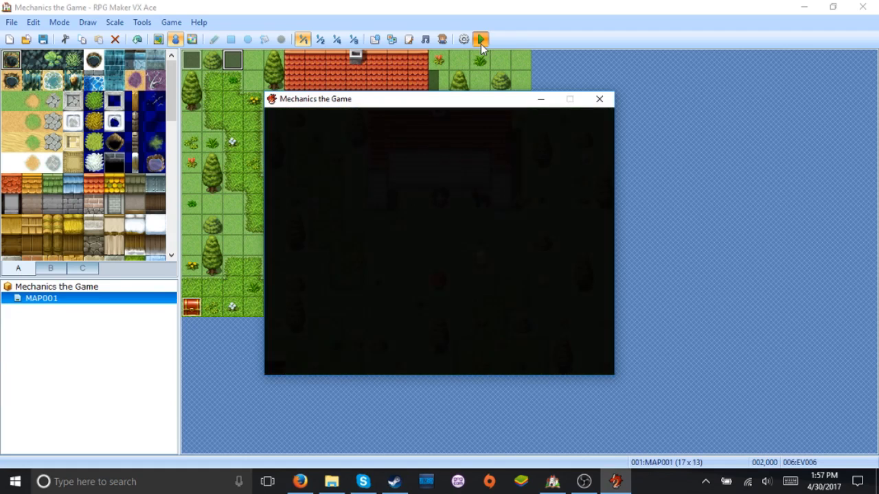
# - Add a Through OFF command to the horse's move route in event EV006's X-button branch and accept the event changes
pyautogui.doubleClick(232, 60)
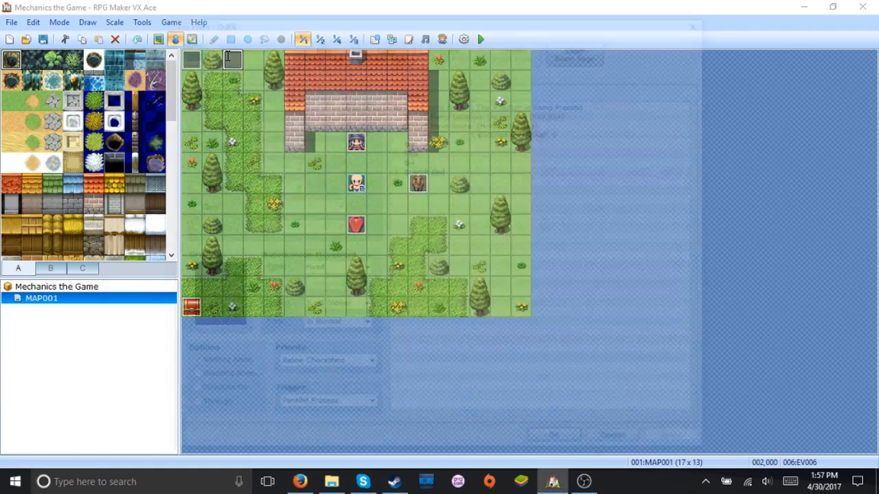
pyautogui.rightClick(471, 122)
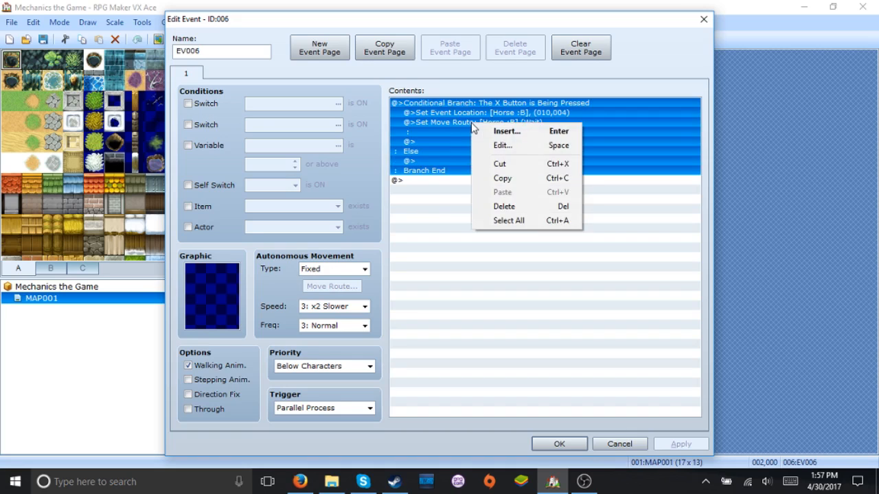
pyautogui.click(459, 123)
pyautogui.rightClick(459, 123)
pyautogui.click(472, 143)
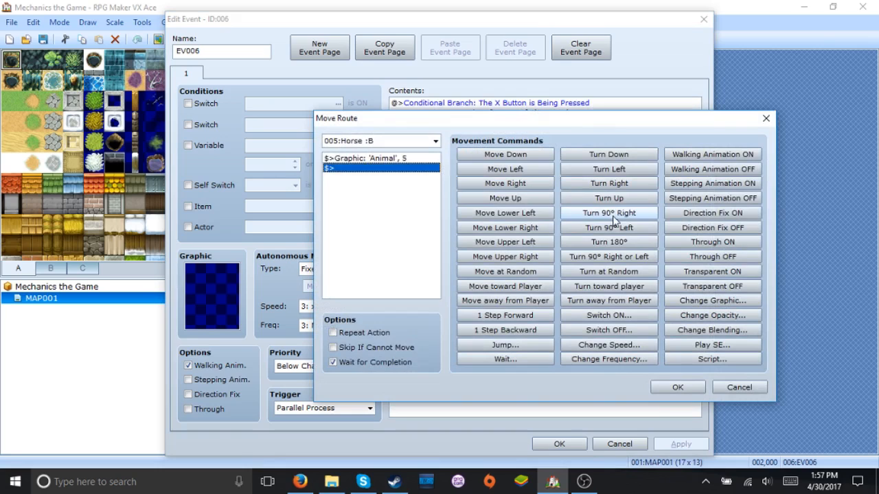
pyautogui.click(696, 264)
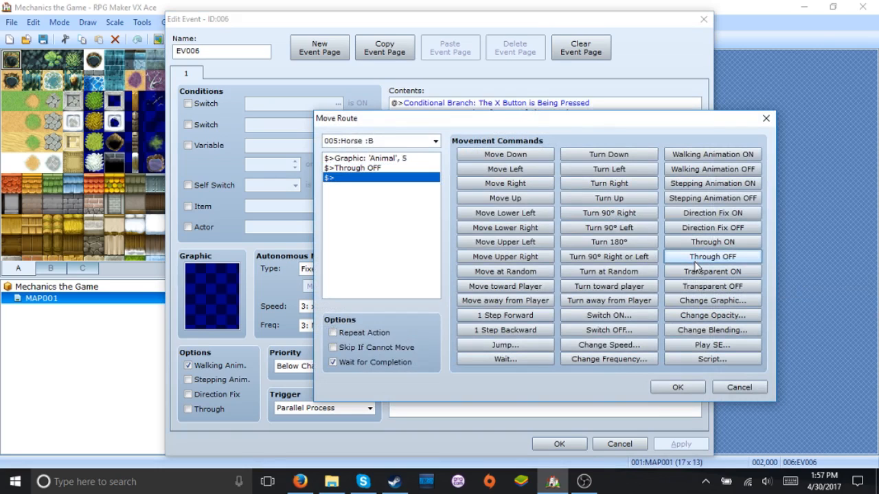
pyautogui.click(663, 391)
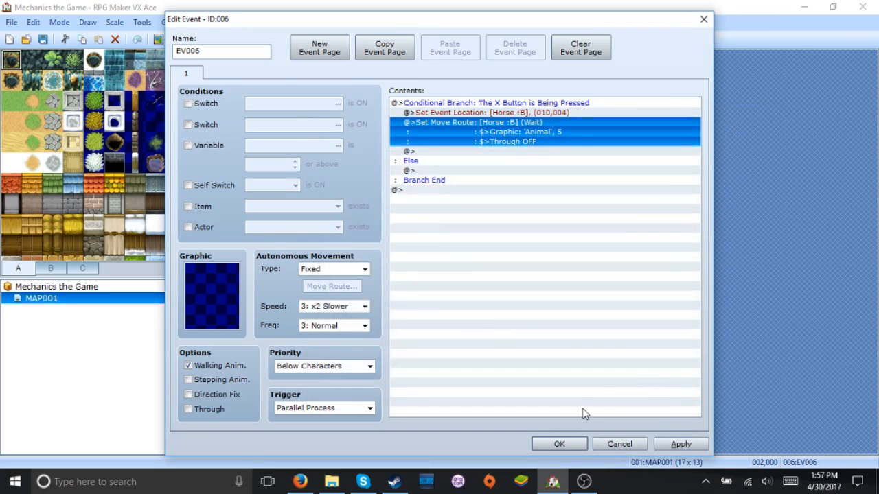
pyautogui.click(559, 444)
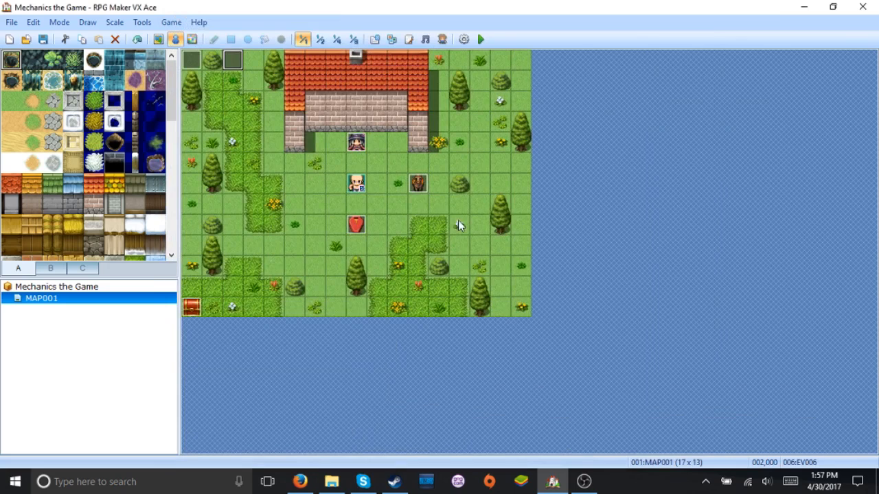
# - In the Horse :B event's Yes branch, add a Control Switches command turning ON switch 0002, named "Tamed Horse", after the event location command
pyautogui.doubleClick(418, 184)
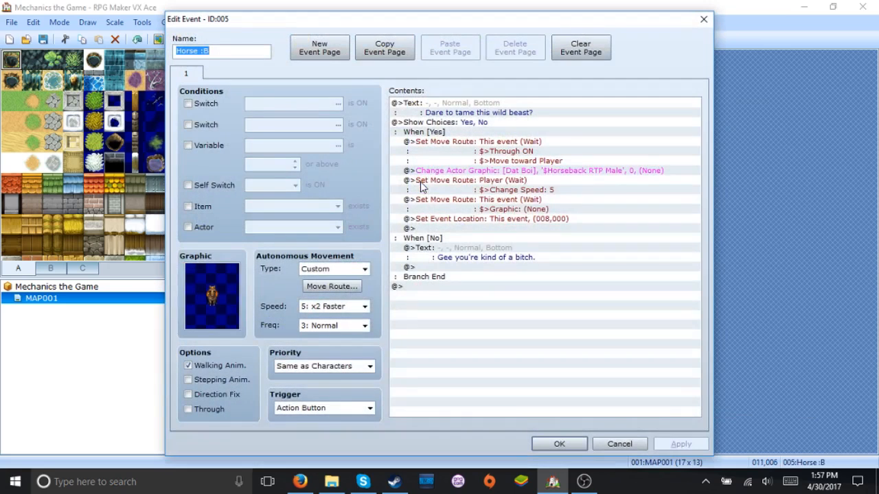
pyautogui.doubleClick(470, 229)
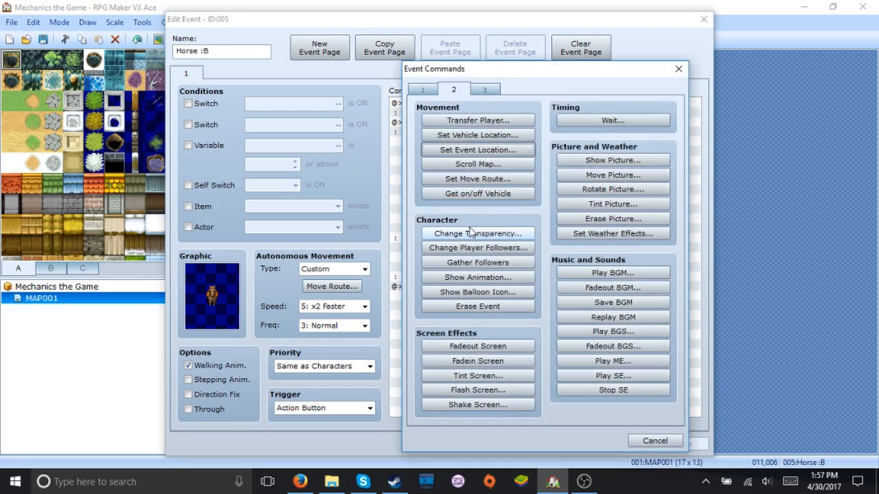
pyautogui.click(428, 92)
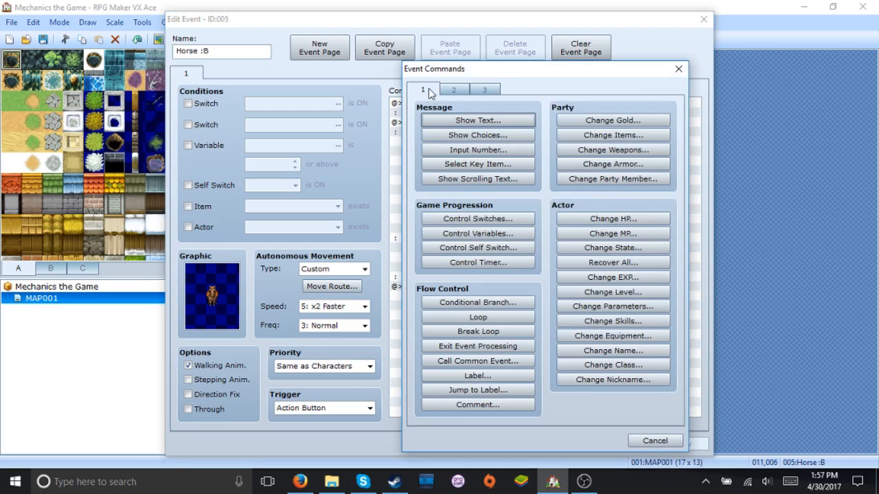
pyautogui.click(461, 218)
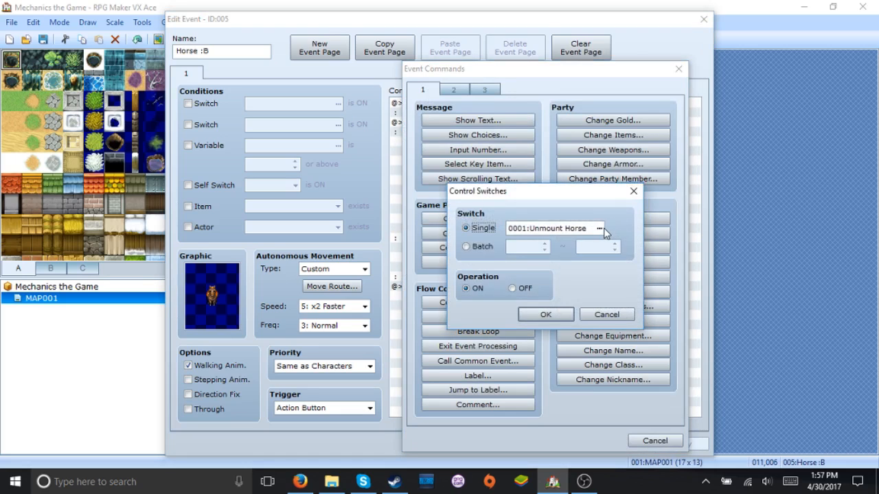
pyautogui.click(600, 229)
pyautogui.click(591, 162)
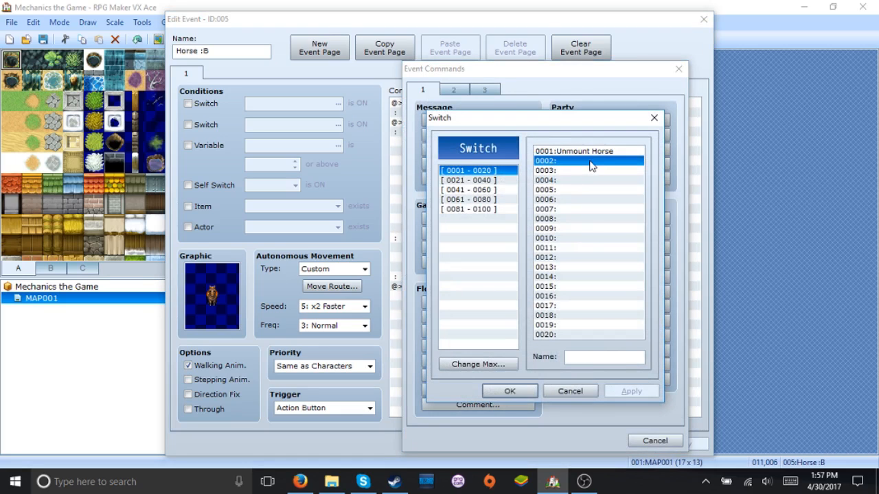
pyautogui.click(592, 357)
pyautogui.write('Tamed Horse')
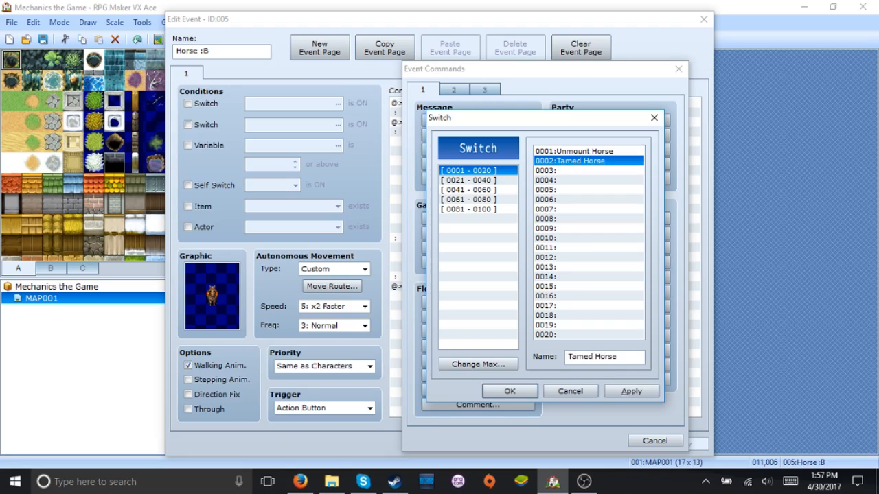
pyautogui.click(628, 390)
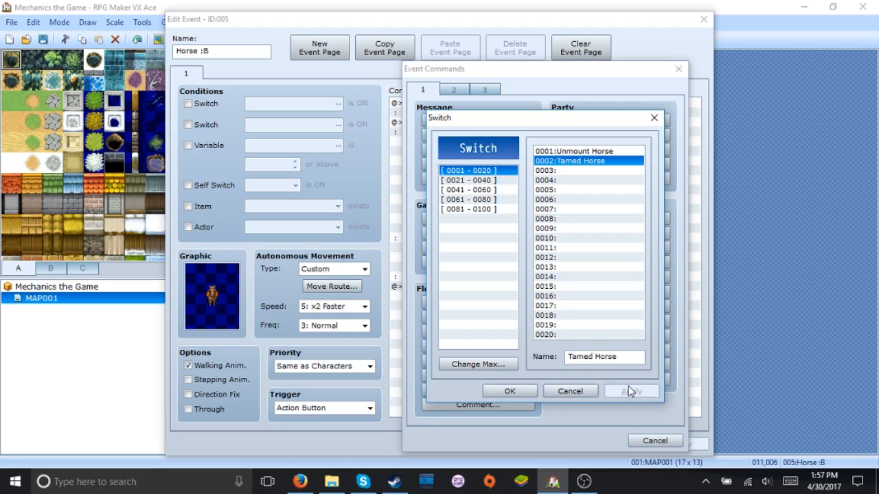
pyautogui.click(533, 391)
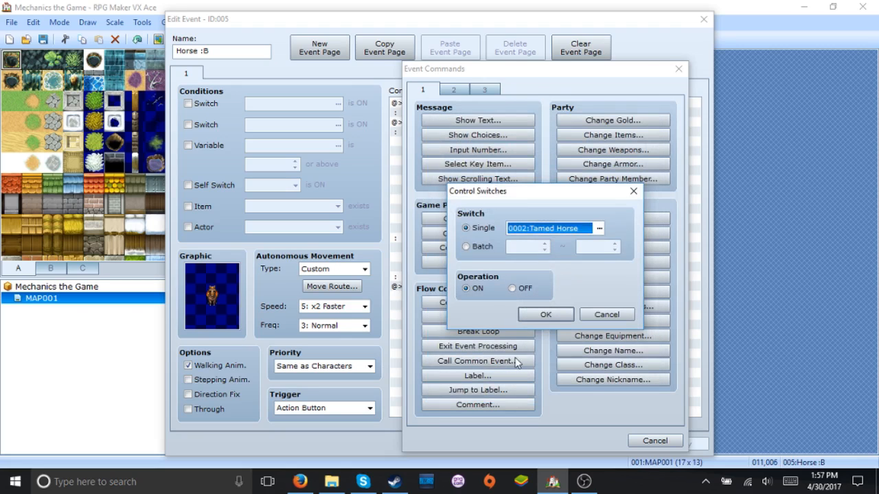
pyautogui.click(563, 314)
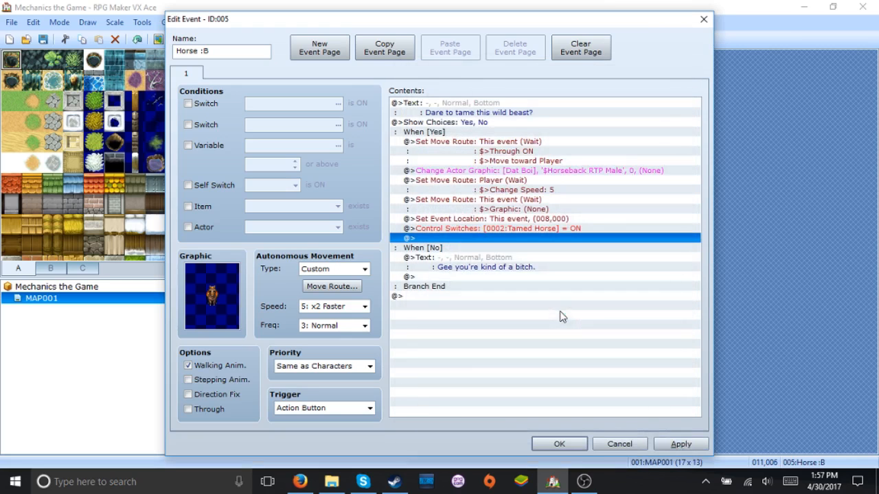
# - Duplicate the horse's event page as page 2 and make it conditional on switch 0002:Tamed Horse being ON
pyautogui.click(405, 61)
pyautogui.click(434, 58)
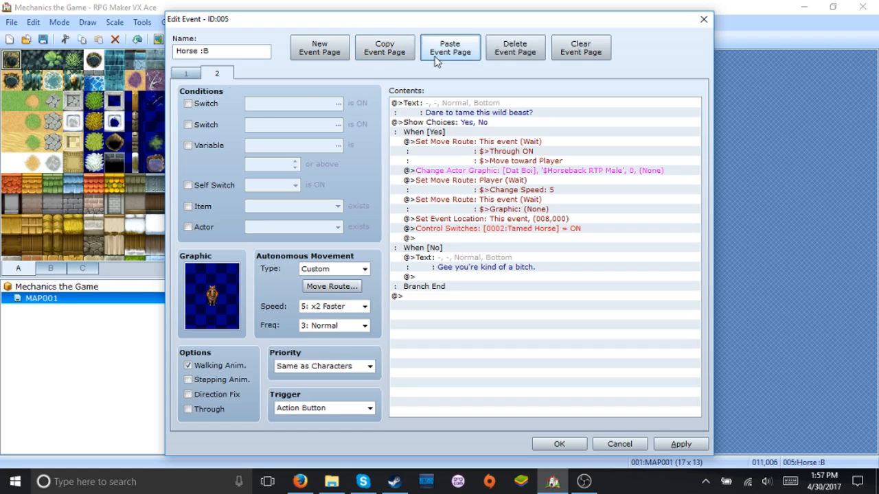
pyautogui.click(188, 103)
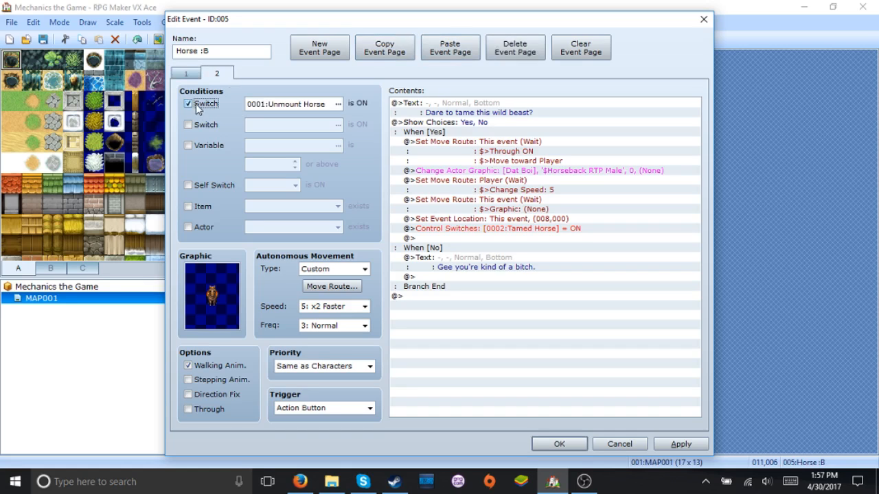
pyautogui.click(337, 103)
pyautogui.press('Return')
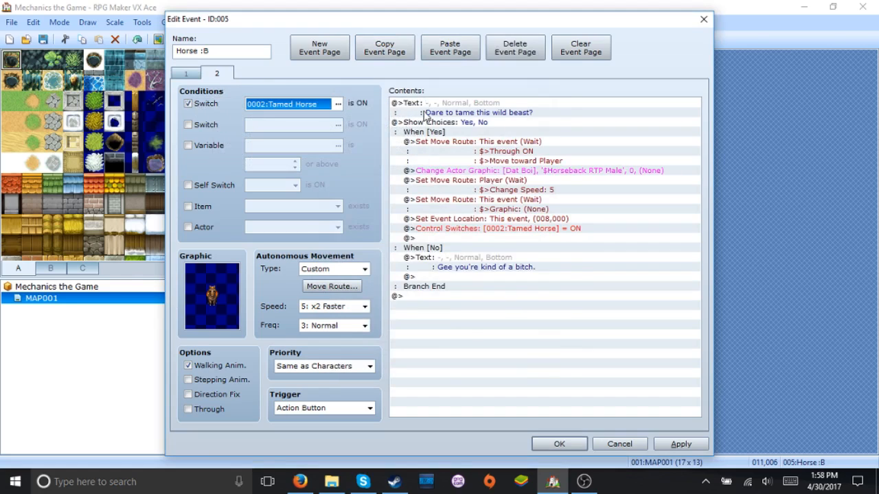
# - Change the opening message on the horse's page 2 to "Mount your horse?"
pyautogui.click(448, 103)
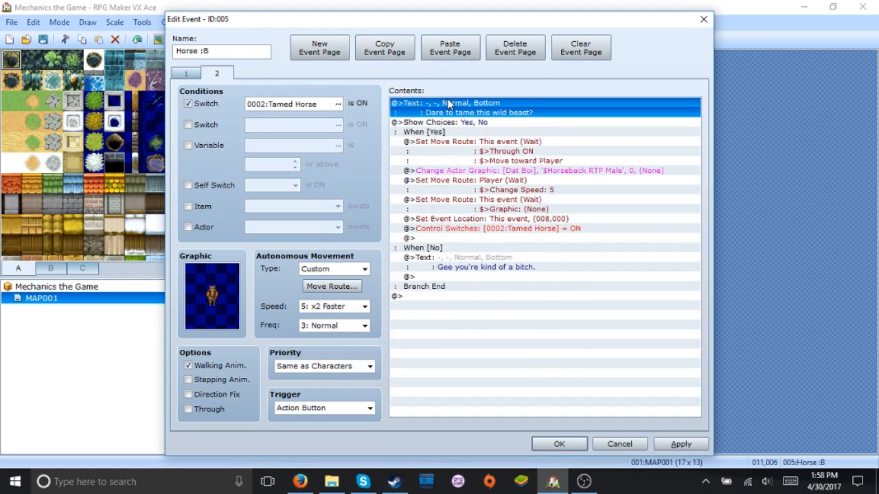
pyautogui.rightClick(448, 103)
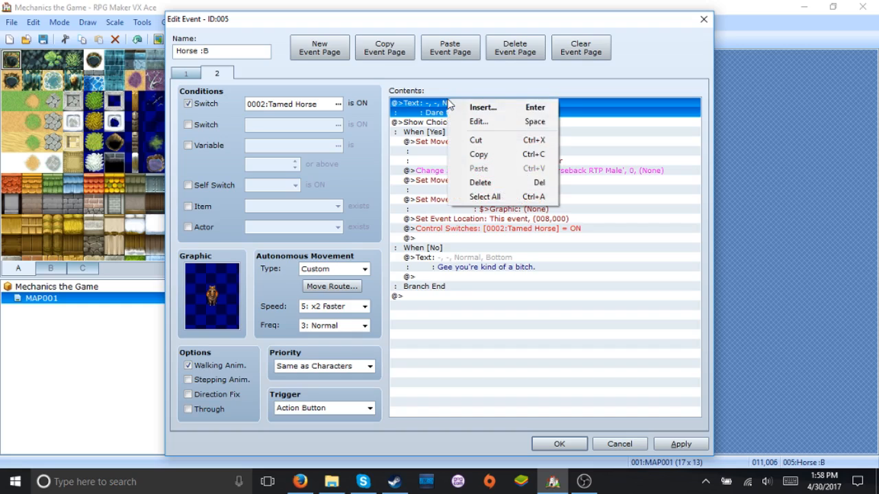
pyautogui.click(467, 119)
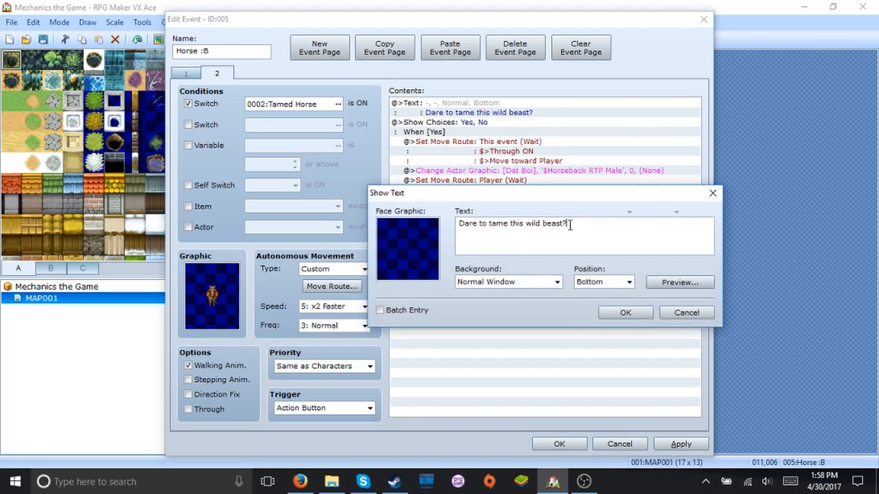
pyautogui.moveTo(569, 224); pyautogui.dragTo(291, 212)
pyautogui.write('Mount your horse')
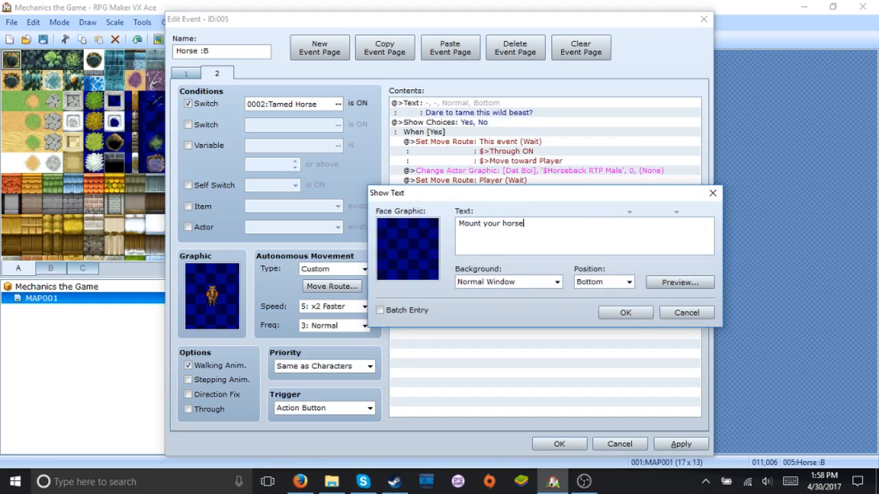
pyautogui.write('?')
pyautogui.click(625, 312)
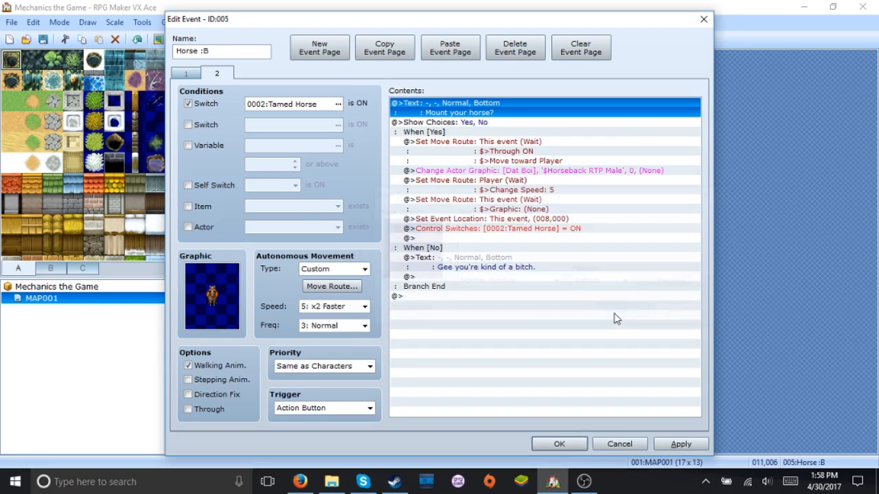
# - Replace page 2's No-branch message with the two lines "Horse:" and "Bitch."
pyautogui.click(537, 249)
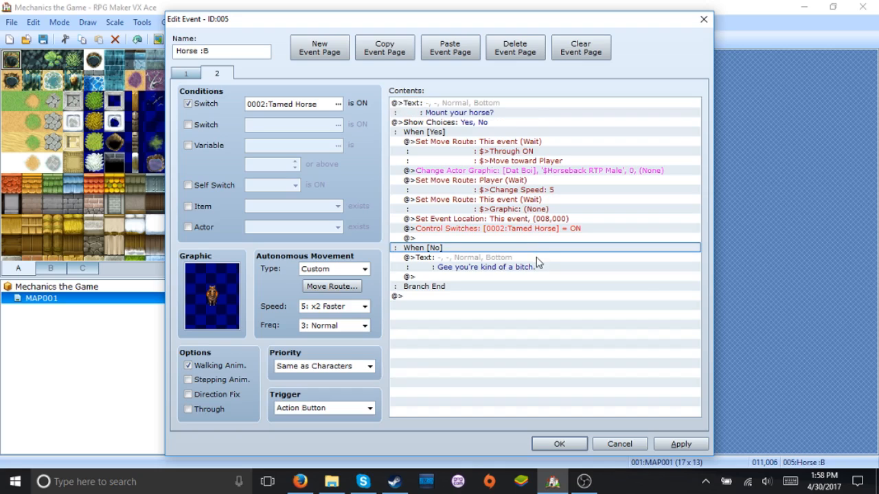
pyautogui.click(536, 257)
pyautogui.rightClick(536, 256)
pyautogui.click(552, 279)
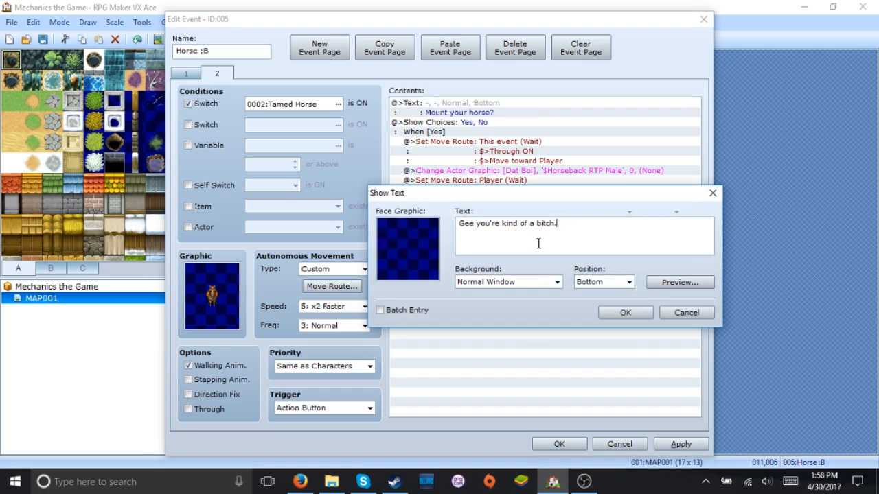
pyautogui.moveTo(570, 229); pyautogui.dragTo(379, 211)
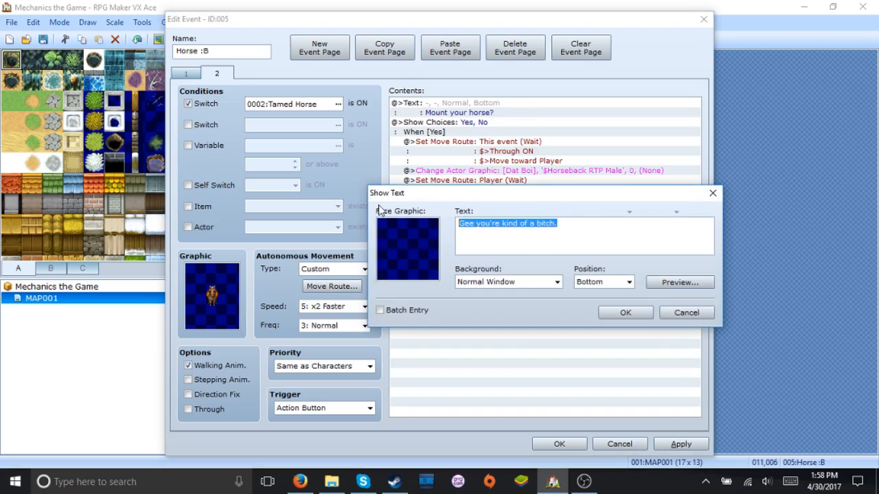
pyautogui.write('Horse:')
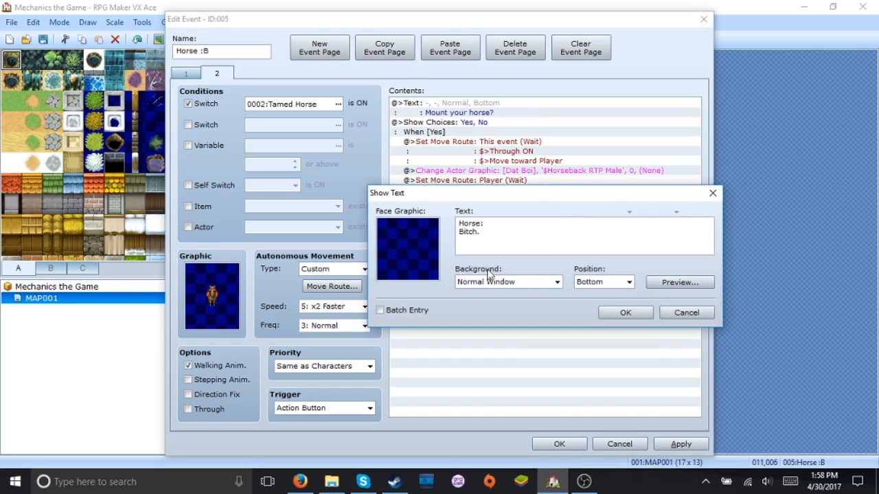
pyautogui.click(623, 312)
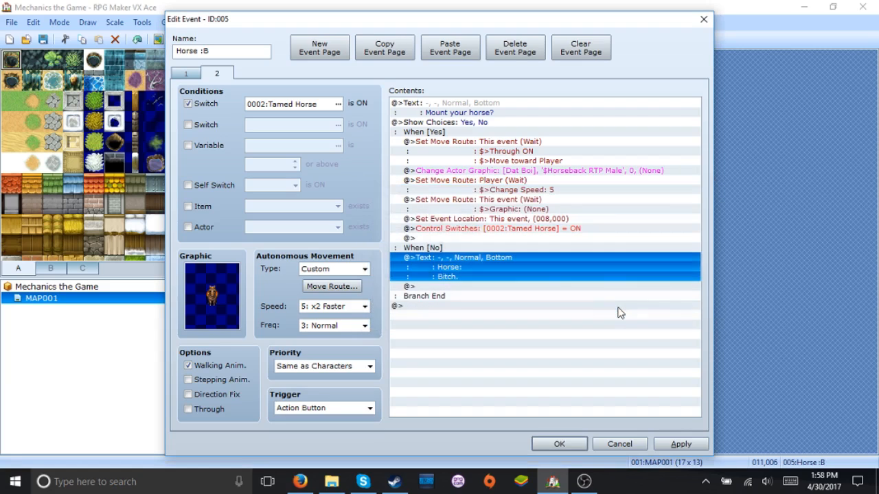
# - Delete the Tamed Horse switch command from page 2's Yes branch and set the page's autonomous movement type to Approach
pyautogui.click(598, 180)
pyautogui.click(600, 204)
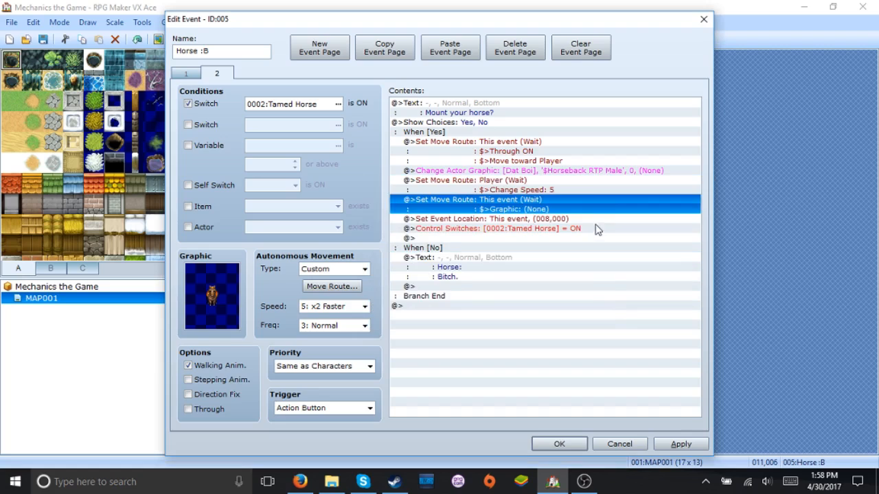
pyautogui.click(597, 231)
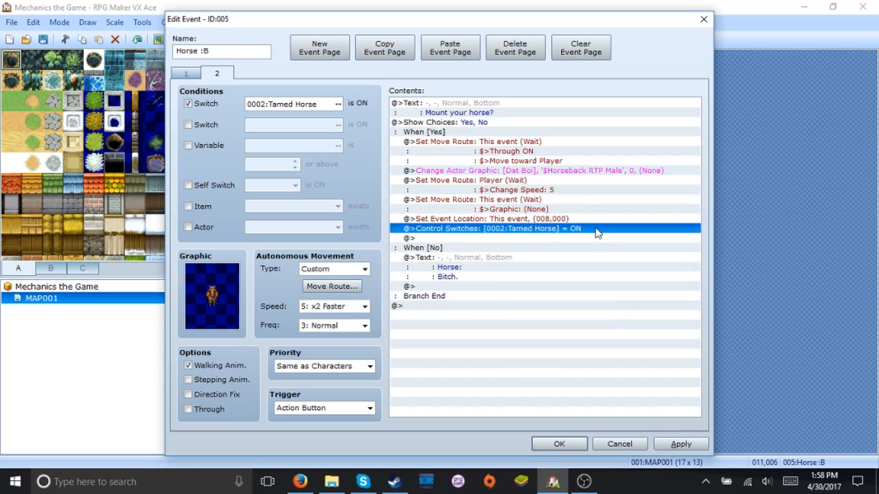
pyautogui.press('Delete')
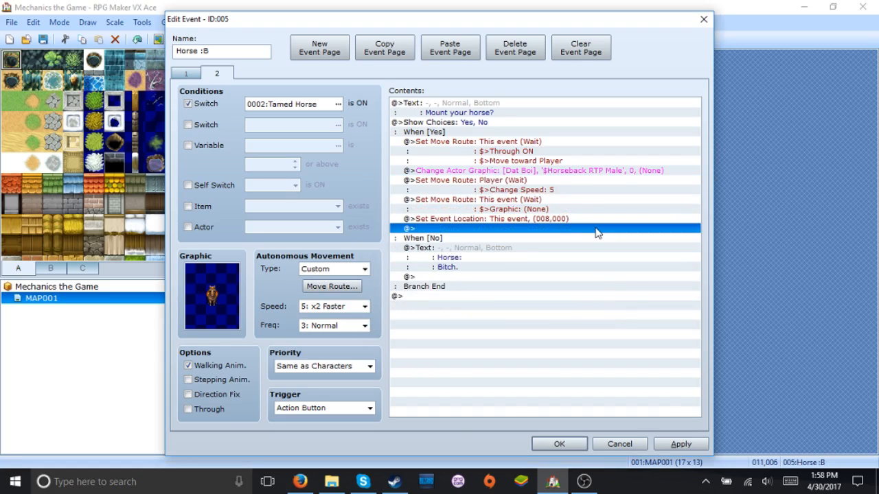
pyautogui.click(363, 269)
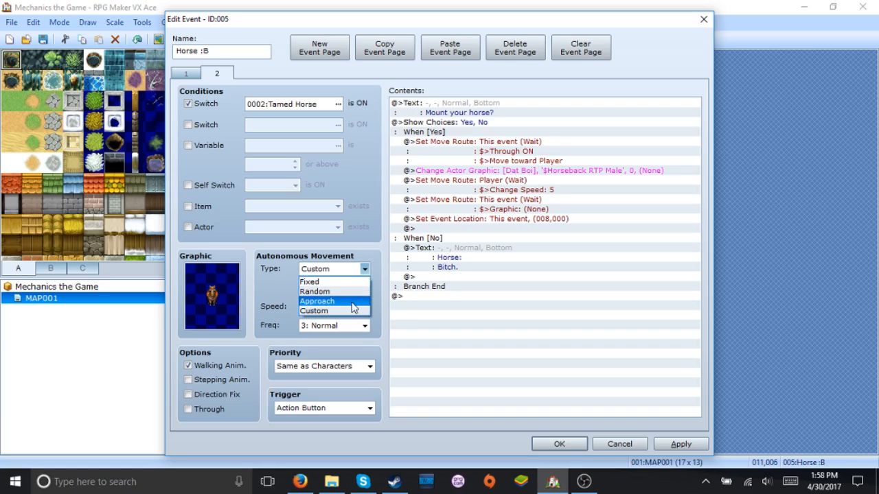
pyautogui.click(354, 302)
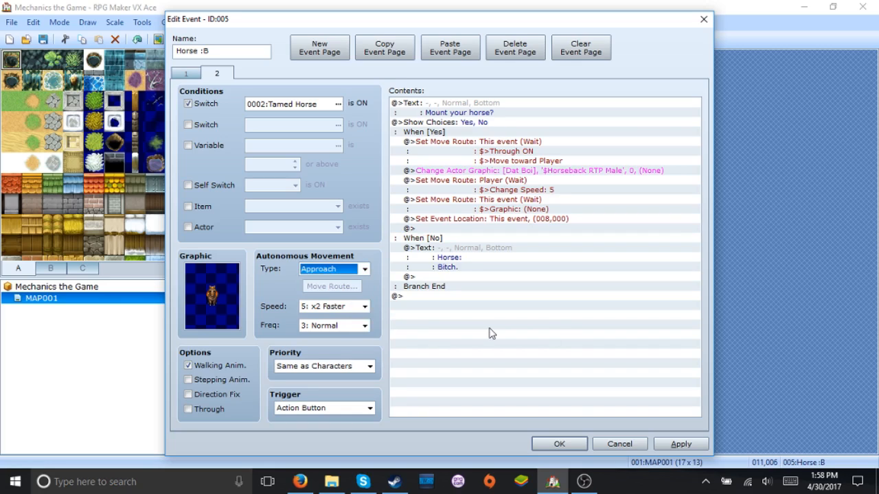
# - Confirm the horse event with both of its pages, save the project changes and start a playtest
pyautogui.click(198, 76)
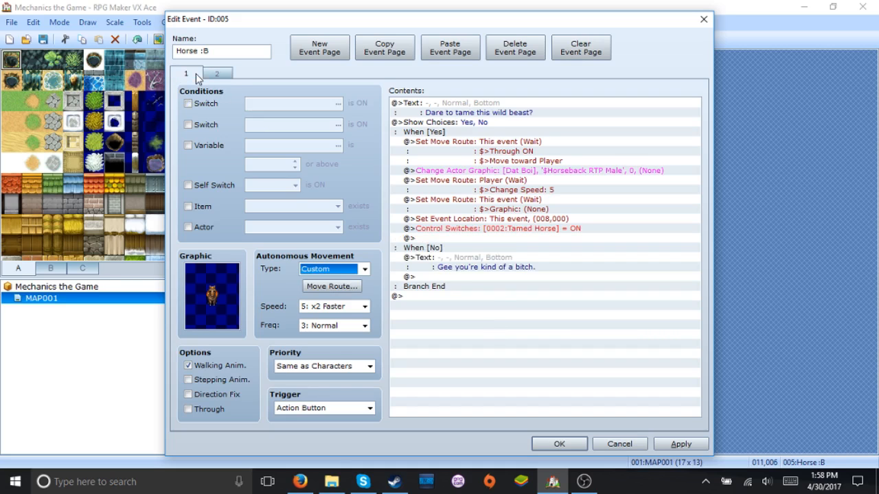
pyautogui.click(560, 444)
pyautogui.click(481, 39)
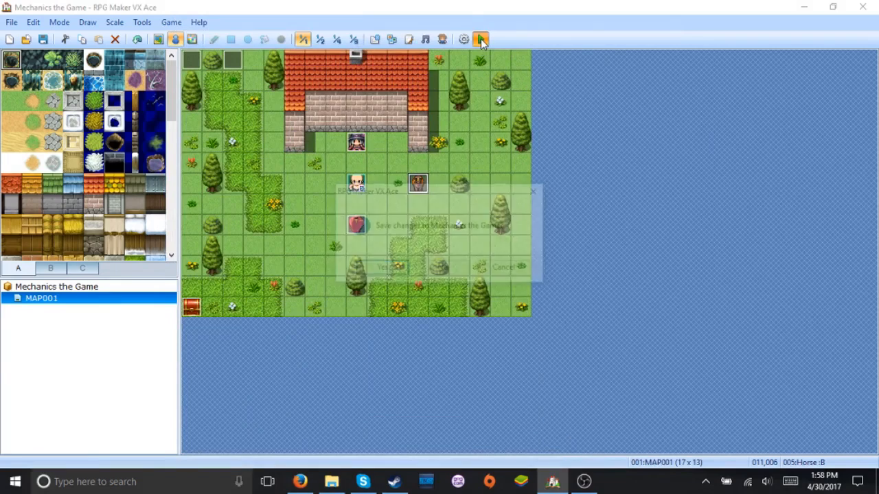
pyautogui.press('Return')
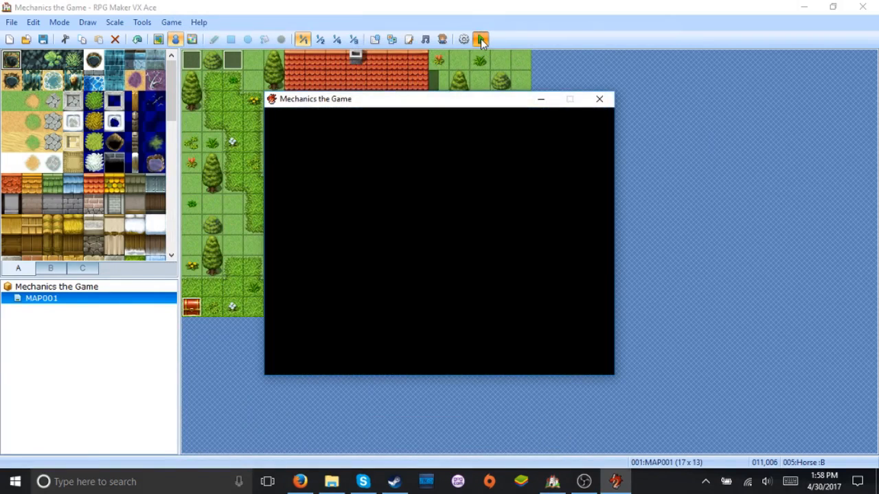
# - Walk the actor to the treasure chest in the map's corner and open it
pyautogui.press('Left')
pyautogui.press('Down')
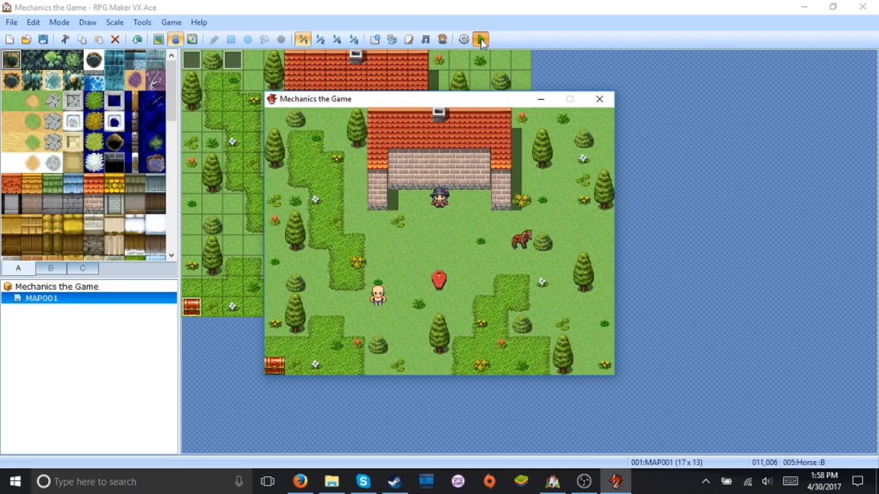
pyautogui.press('Down')
pyautogui.press('Left')
pyautogui.press('Down')
pyautogui.press('Left')
pyautogui.press('Return')
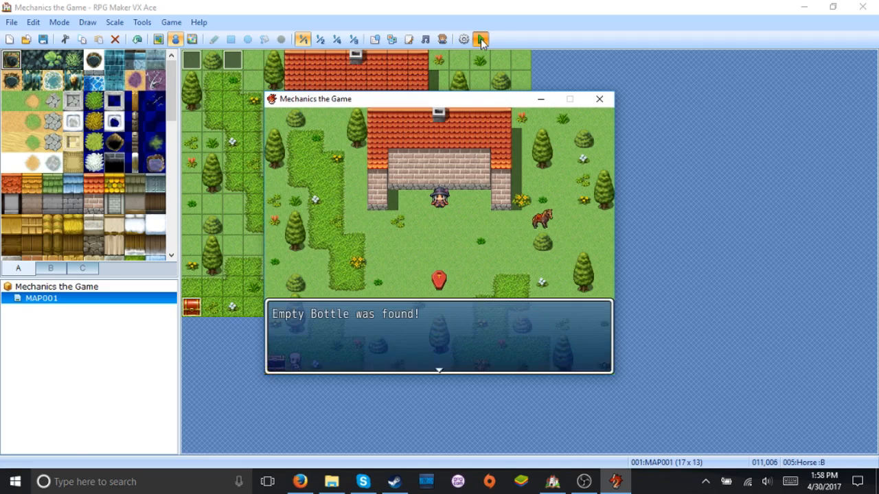
pyautogui.press('Return')
# - Walk the actor to the wild horse and tame it by answering Yes to the taming question
pyautogui.press('Right')
pyautogui.press('Up')
pyautogui.press('Up')
pyautogui.press('Right')
pyautogui.press('Up')
pyautogui.press('Right')
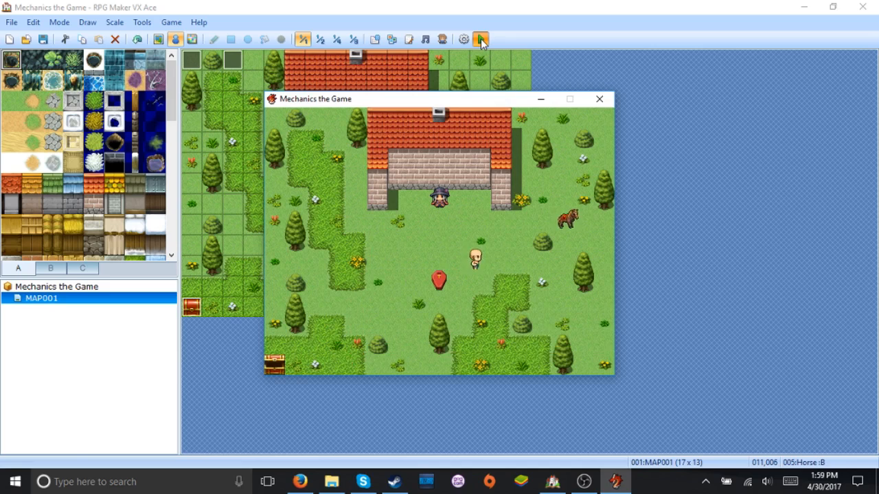
pyautogui.press('Right')
pyautogui.press('Up')
pyautogui.press('Up')
pyautogui.press('Right')
pyautogui.press('Right')
pyautogui.press('Return')
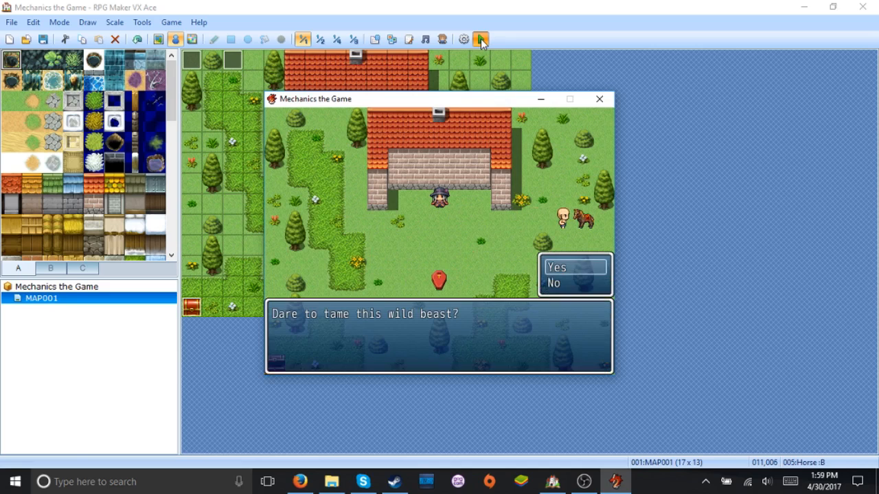
pyautogui.press('Return')
# - Ride the mounted horse around the map to check the riding and the horse event parked on the roof
pyautogui.press('Left')
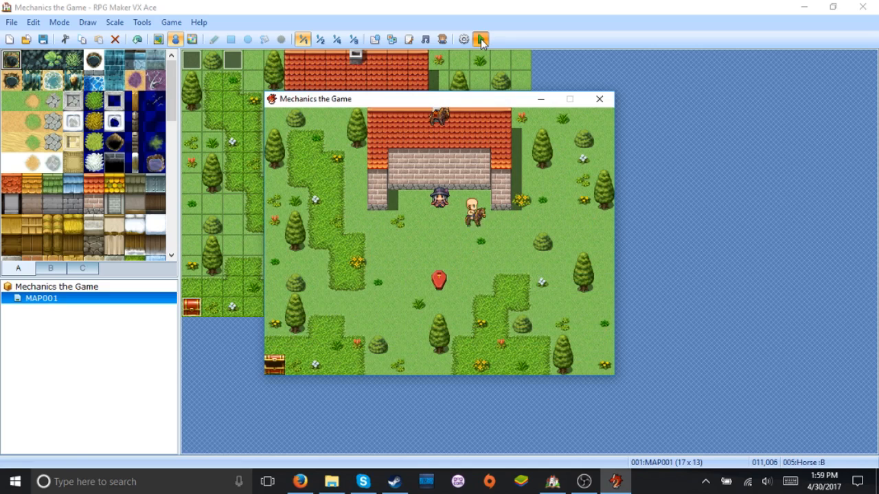
pyautogui.press('Up')
pyautogui.press('Down')
pyautogui.press('Left')
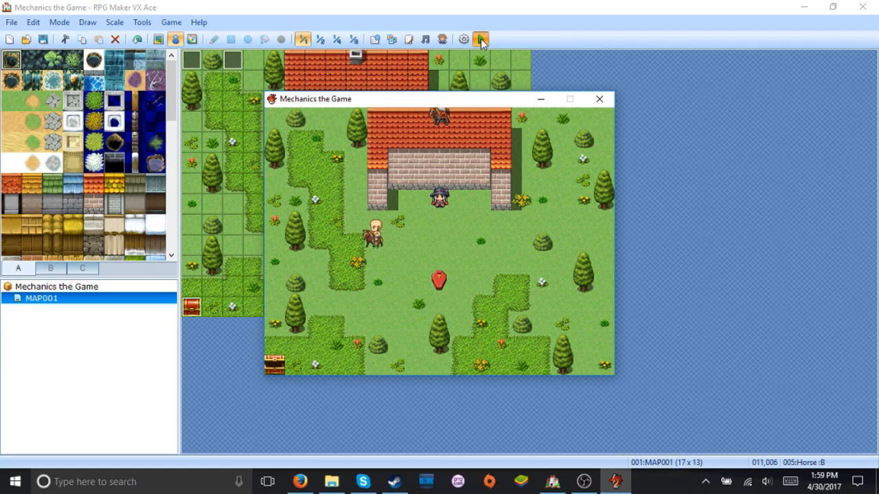
pyautogui.press('Right')
pyautogui.press('Right')
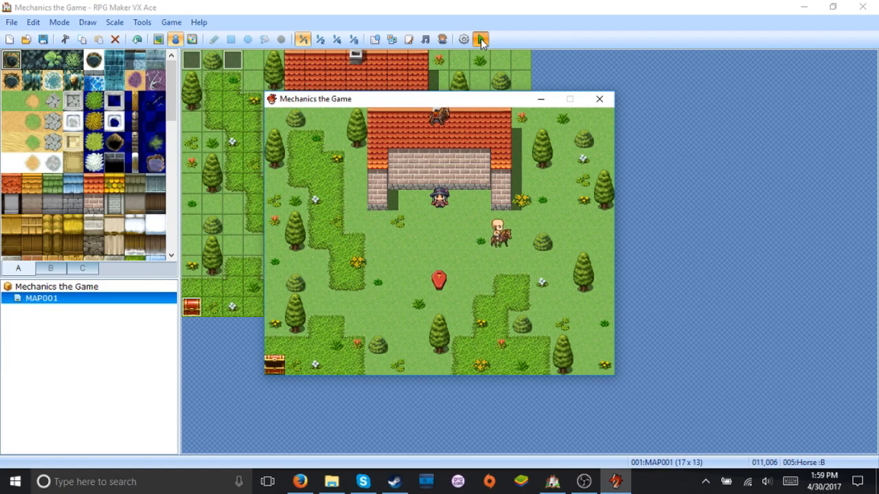
pyautogui.press('Left')
pyautogui.press('Right')
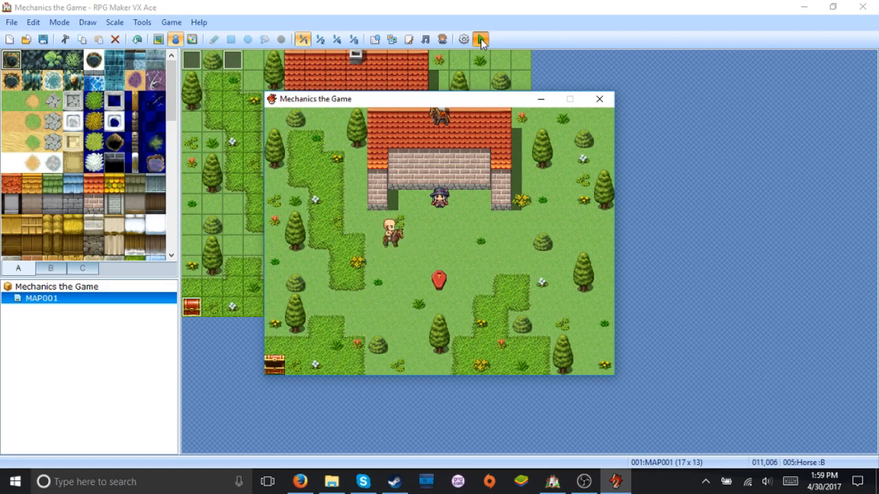
pyautogui.press('Left')
pyautogui.press('Right')
pyautogui.press('Left')
pyautogui.press('Right')
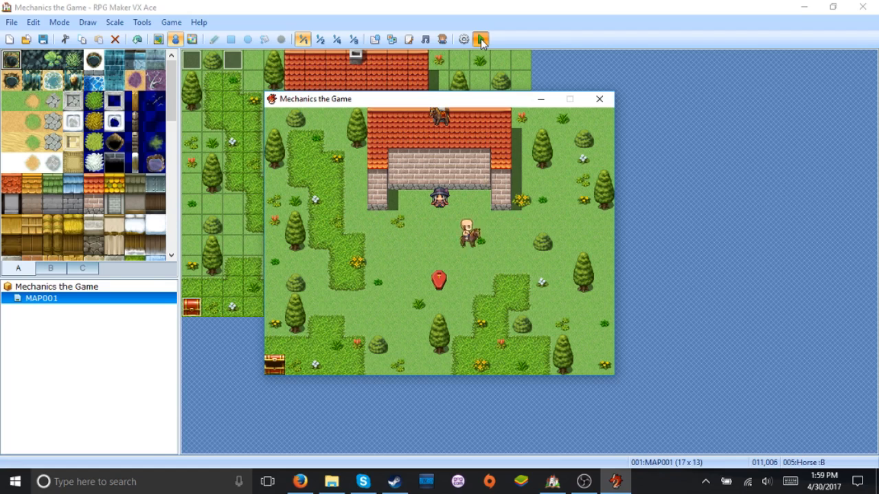
pyautogui.press('Left')
pyautogui.press('Down')
pyautogui.press('Right')
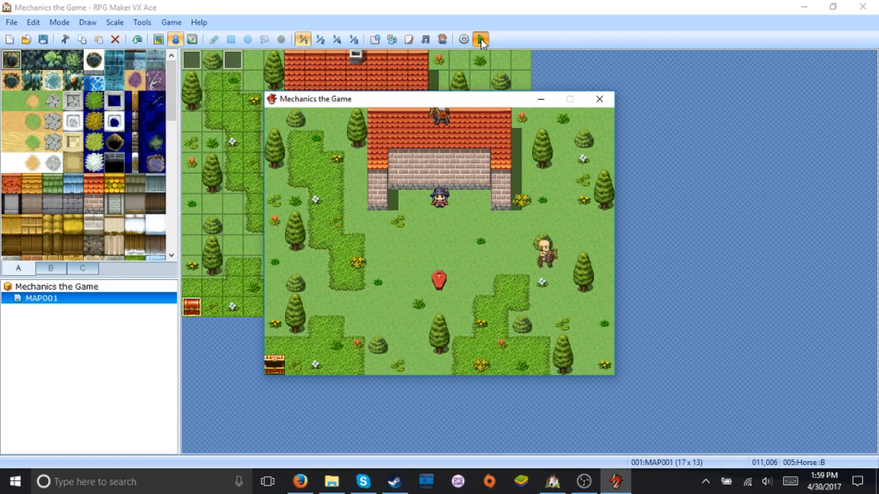
pyautogui.press('Down')
pyautogui.press('Left')
pyautogui.press('Up')
pyautogui.press('Left')
pyautogui.press('Left')
pyautogui.press('Down')
pyautogui.press('Right')
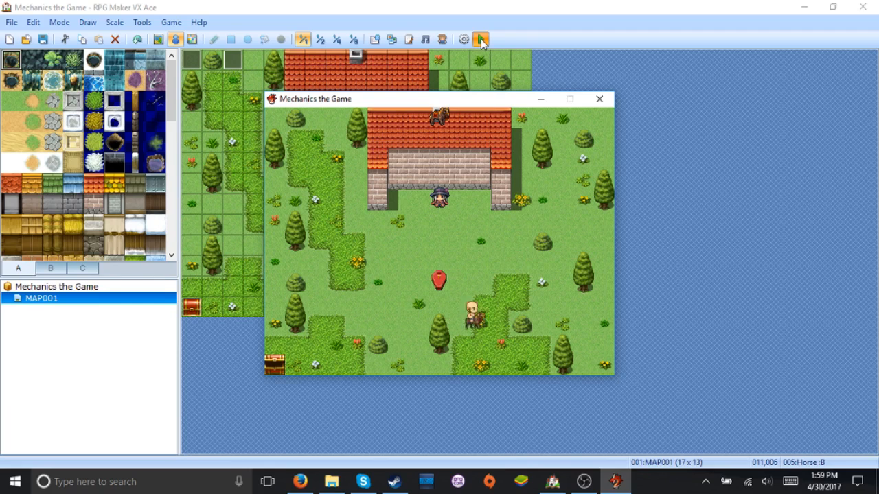
pyautogui.press('Up')
pyautogui.press('Left')
pyautogui.press('Down')
pyautogui.press('Left')
pyautogui.press('Up')
pyautogui.press('Right')
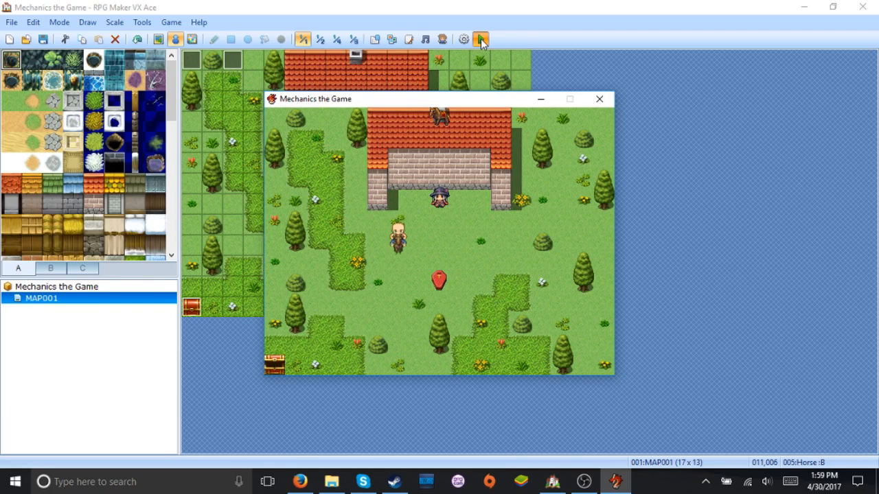
pyautogui.press('Left')
pyautogui.press('Right')
pyautogui.press('Left')
pyautogui.press('Down')
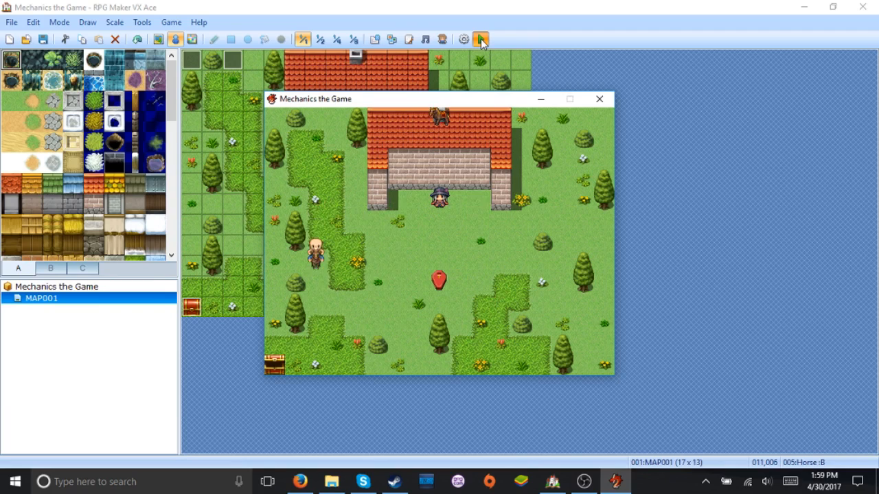
# - Test unmounting, meet the tamed horse as it follows, and remount it by answering Yes
pyautogui.press('Right')
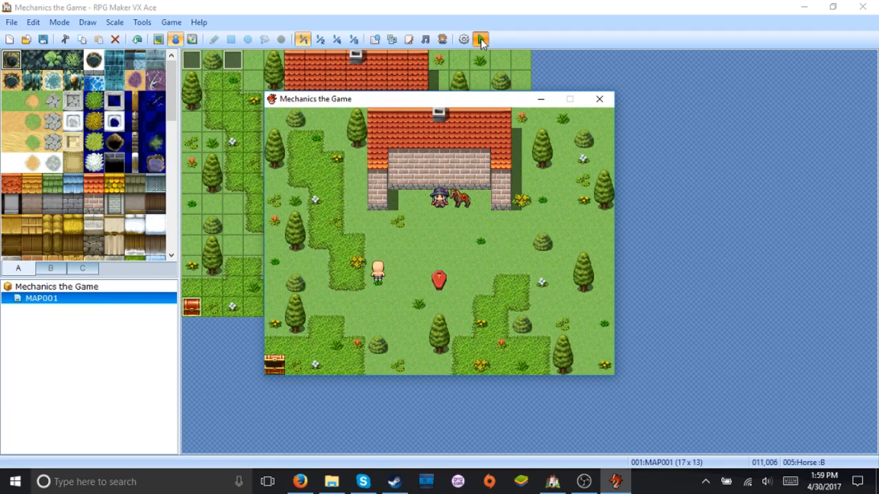
pyautogui.press('Up')
pyautogui.press('Right')
pyautogui.press('Left')
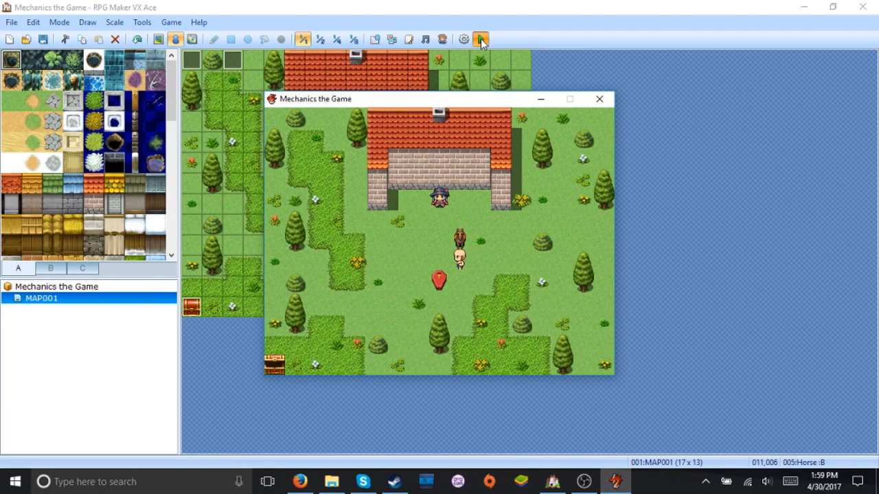
pyautogui.press('Up')
pyautogui.press('Return')
pyautogui.press('Return')
pyautogui.press('Left')
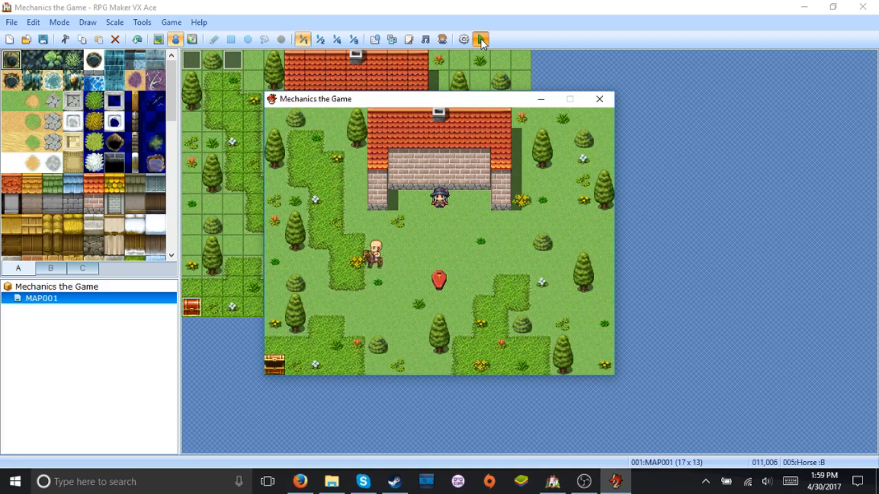
# - Repeat the test by unmounting again, walking to the horse and remounting with Yes
pyautogui.press('Right')
pyautogui.press('Right')
pyautogui.press('Up')
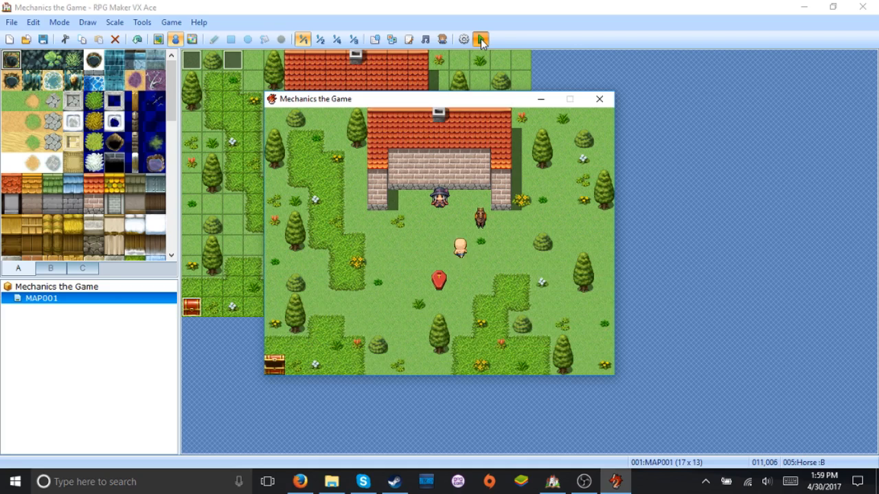
pyautogui.press('Return')
pyautogui.press('Return')
pyautogui.press('Down')
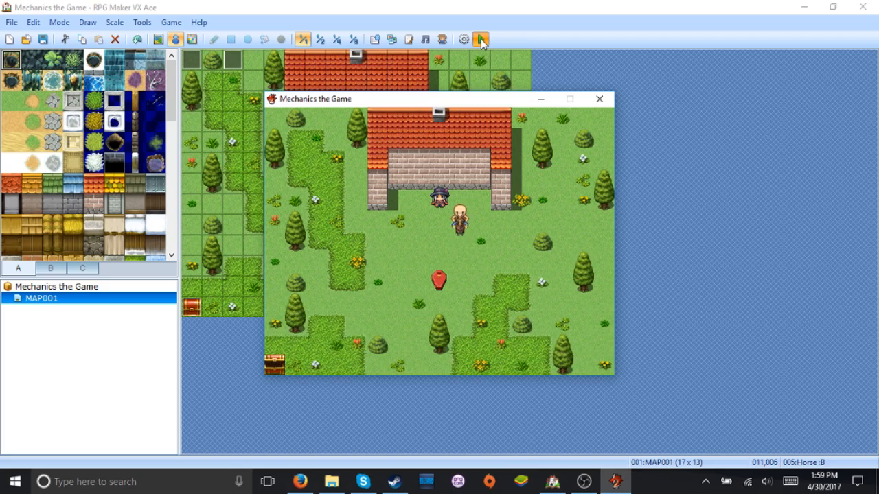
# - Ride a little further and end the playtest with the Game End command
pyautogui.press('Left')
pyautogui.press('Right')
pyautogui.press('Escape')
pyautogui.press('Up')
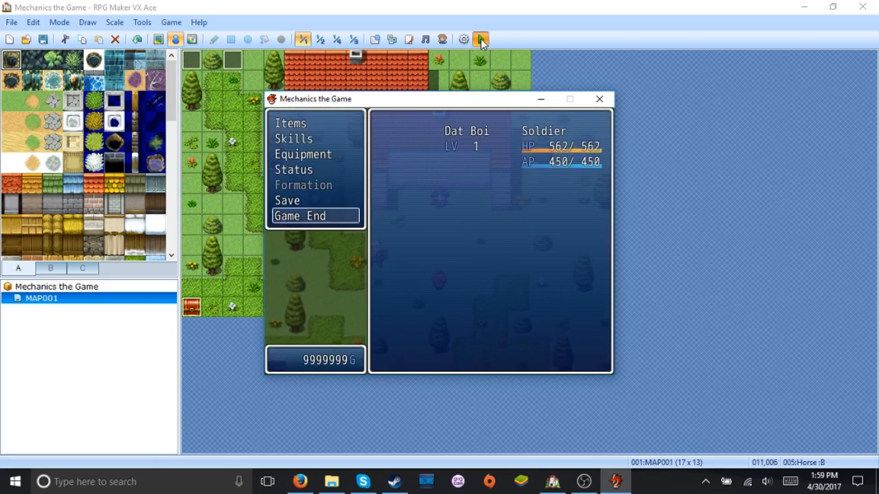
pyautogui.press('Return')
pyautogui.press('Return')
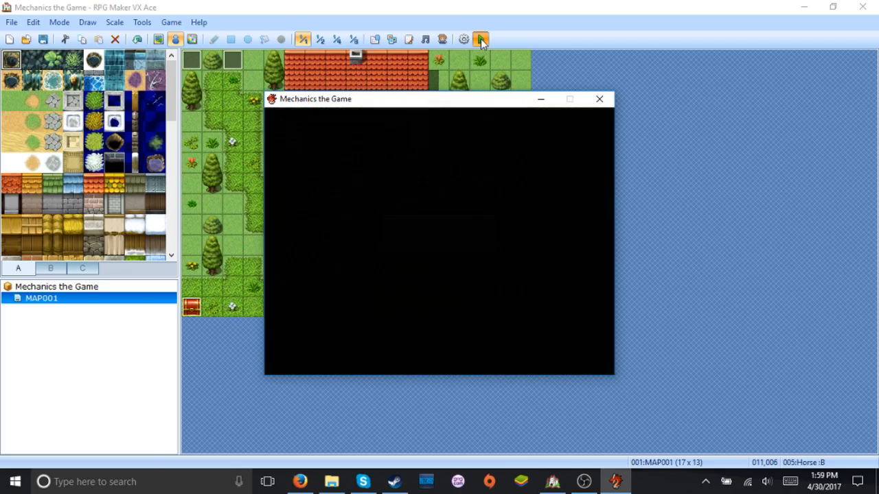
# - Set the graphic of page 2 of the Horse :B event to (None) and confirm the event
pyautogui.click(234, 63)
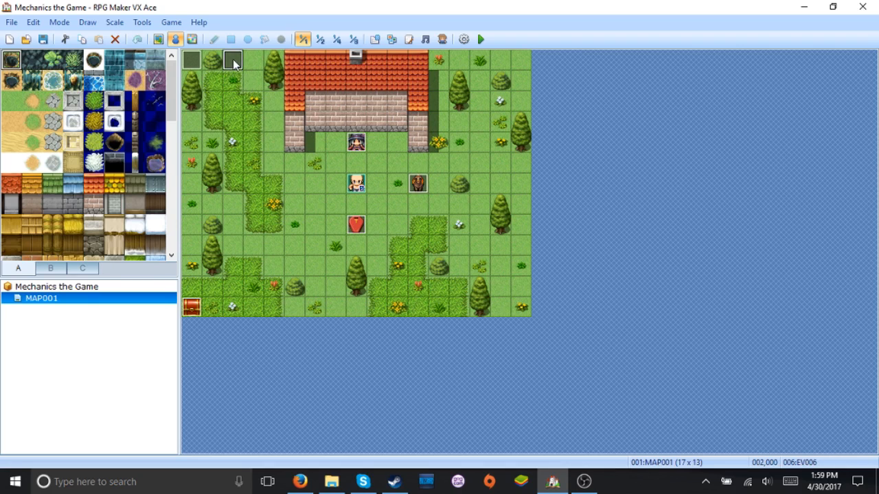
pyautogui.doubleClick(418, 184)
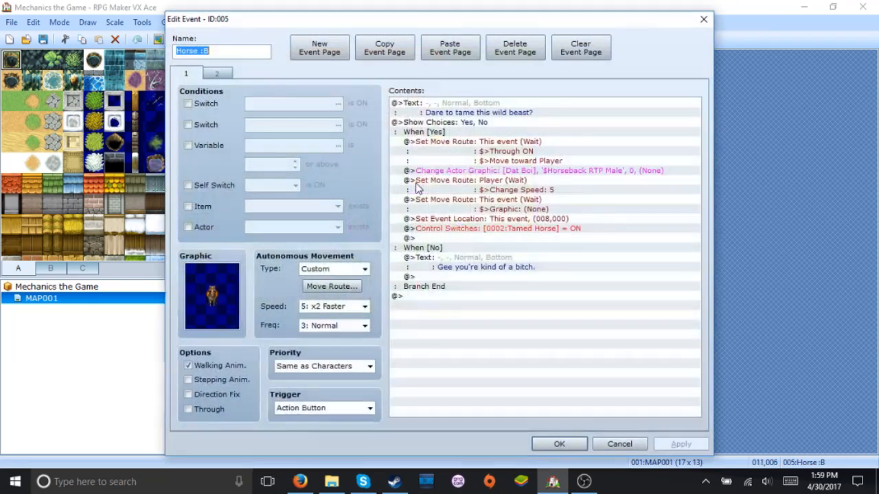
pyautogui.click(218, 75)
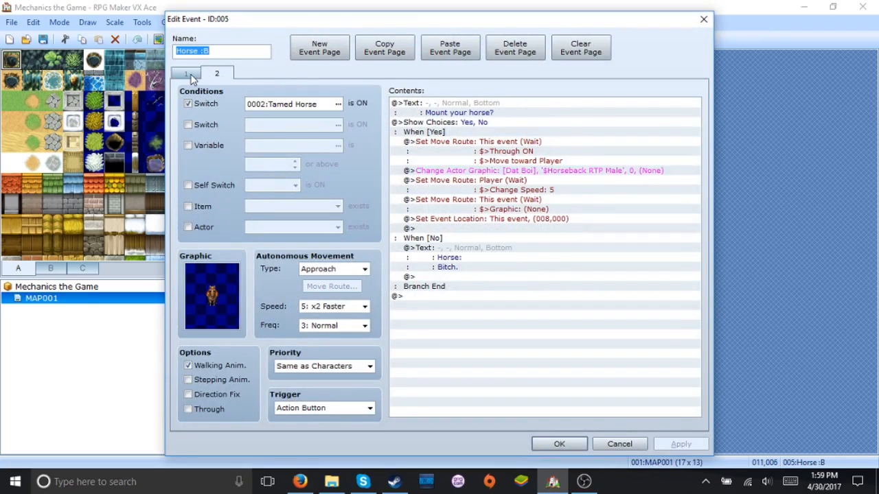
pyautogui.doubleClick(216, 274)
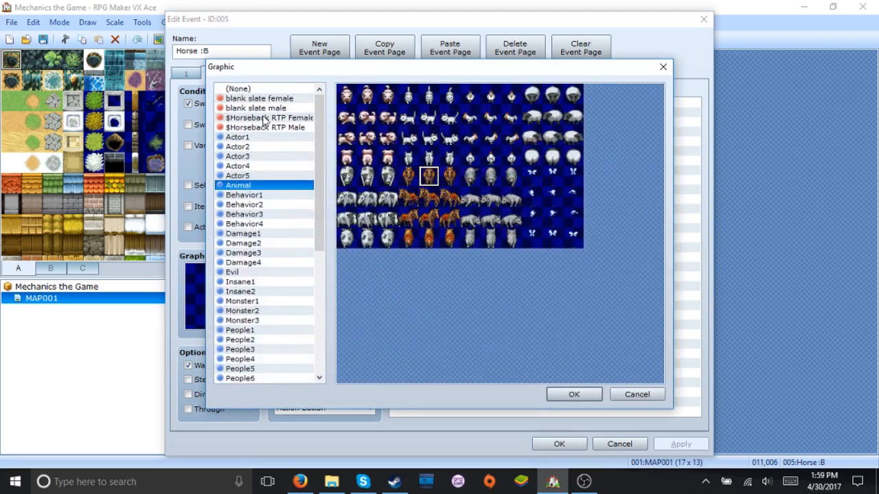
pyautogui.click(274, 89)
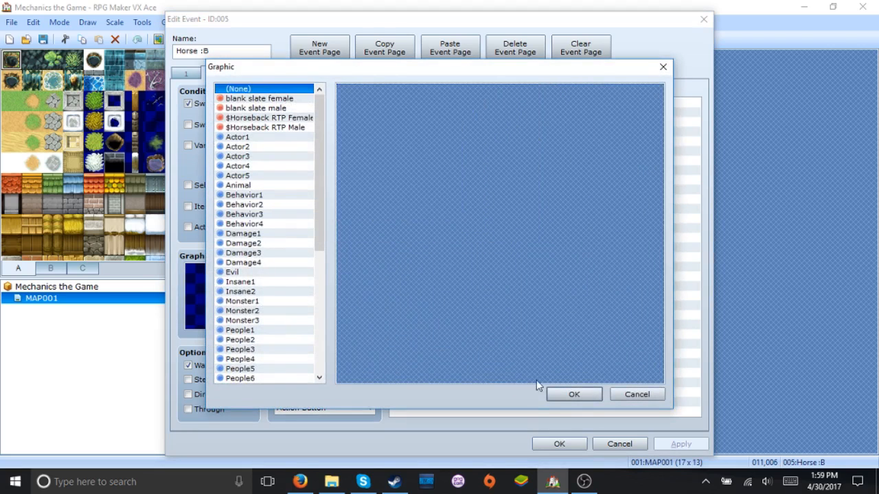
pyautogui.click(570, 394)
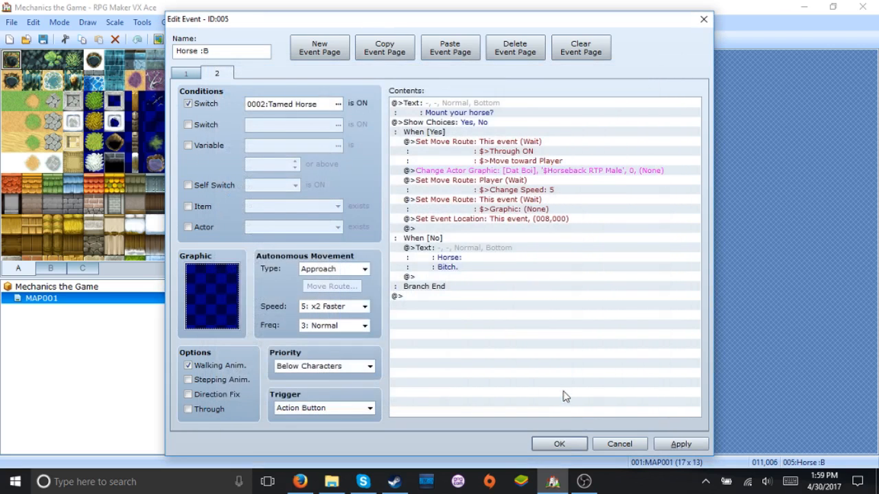
pyautogui.click(565, 447)
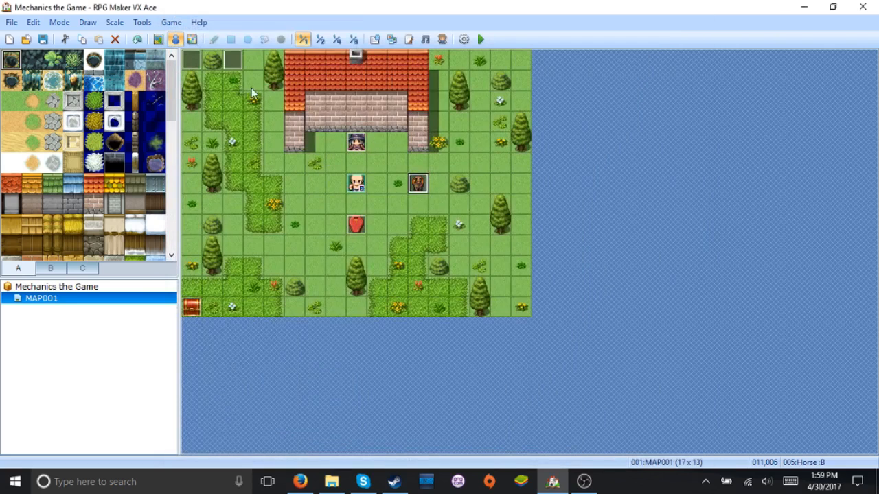
# - Review the X-button conditional branch in event EV006 and start a new game in a playtest
pyautogui.doubleClick(236, 62)
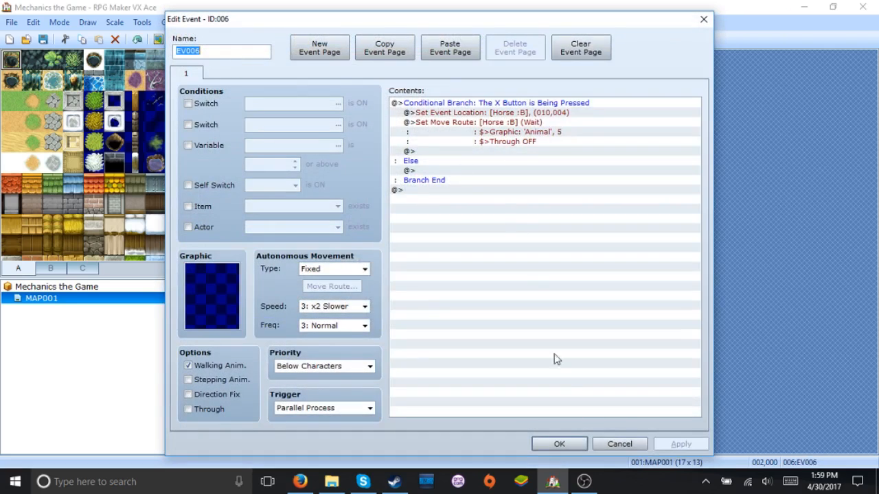
pyautogui.click(559, 443)
pyautogui.click(480, 39)
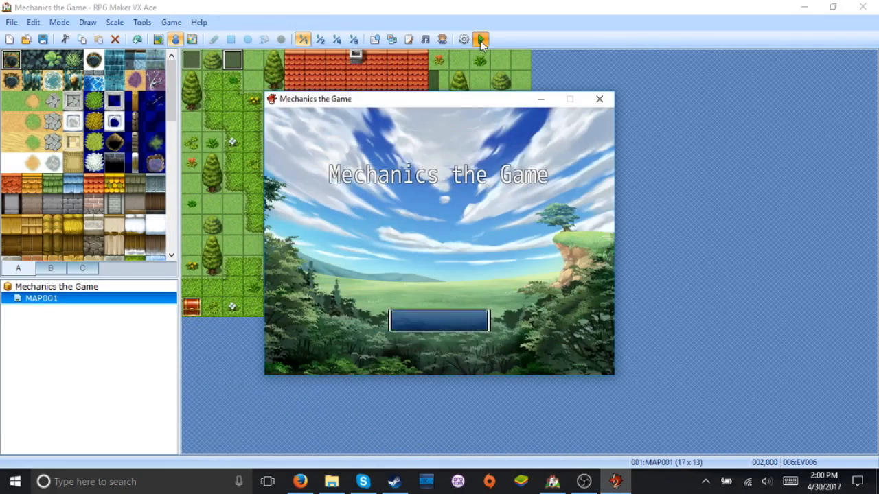
pyautogui.press('Return')
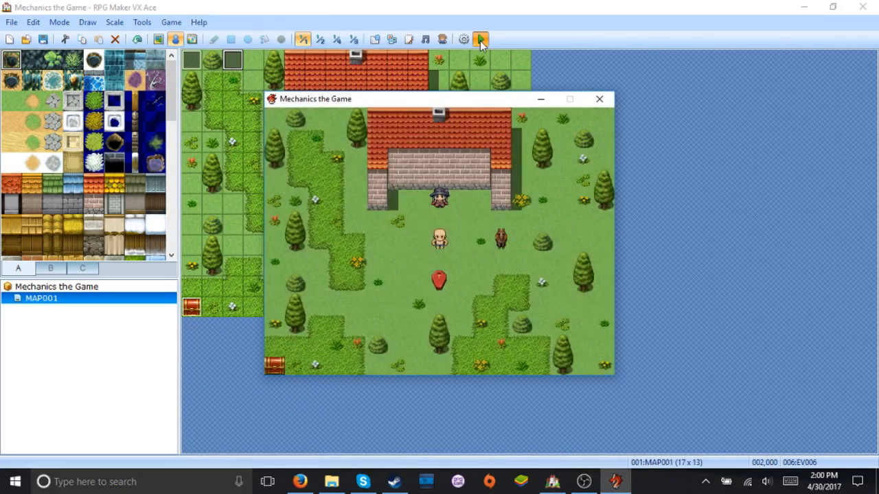
# - Walk the actor over to the horse and tame it with Yes to test the removed page 2 graphic
pyautogui.press('Right')
pyautogui.press('Right')
pyautogui.press('Return')
pyautogui.press('Return')
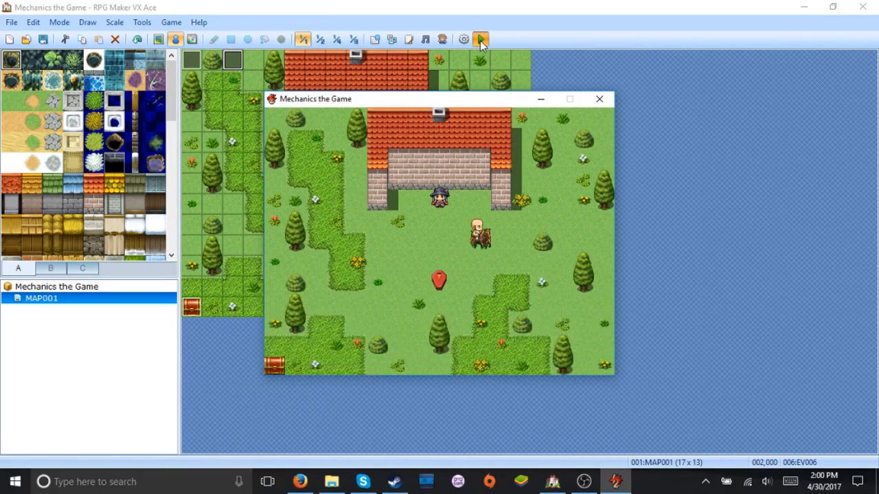
# - Ride around below the house to check that no horse shows on the roof
pyautogui.press('Left')
pyautogui.press('Up')
pyautogui.press('Right')
pyautogui.press('Down')
pyautogui.press('Right')
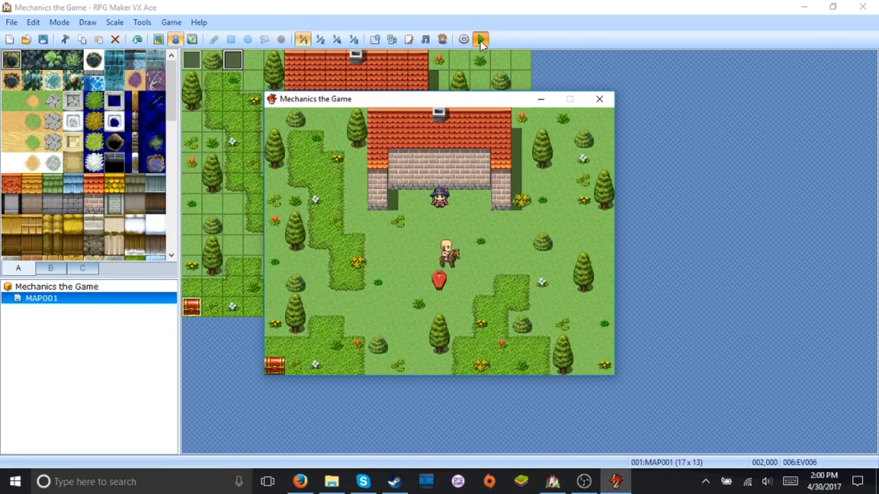
# - Ride back and forth below the house, unmount, and walk away to test whether the tamed horse follows
pyautogui.press('Left')
pyautogui.press('Right')
pyautogui.press('Left')
pyautogui.press('Right')
pyautogui.press('Return')
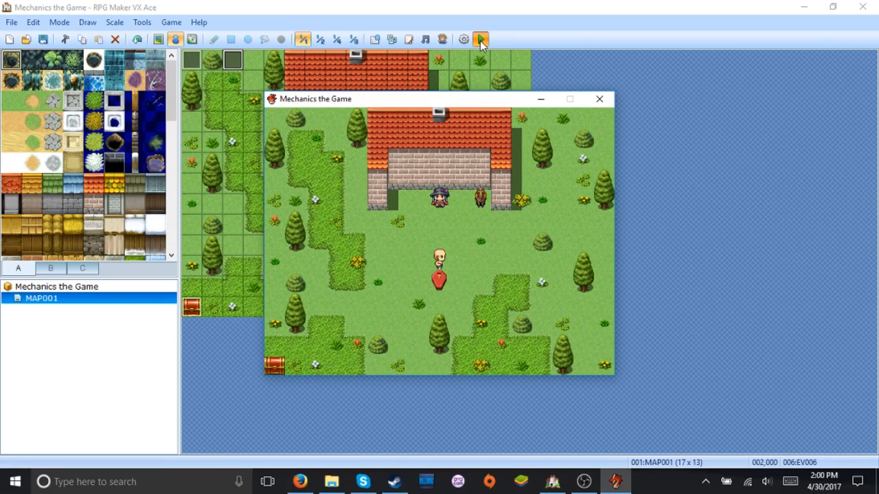
pyautogui.press('Right')
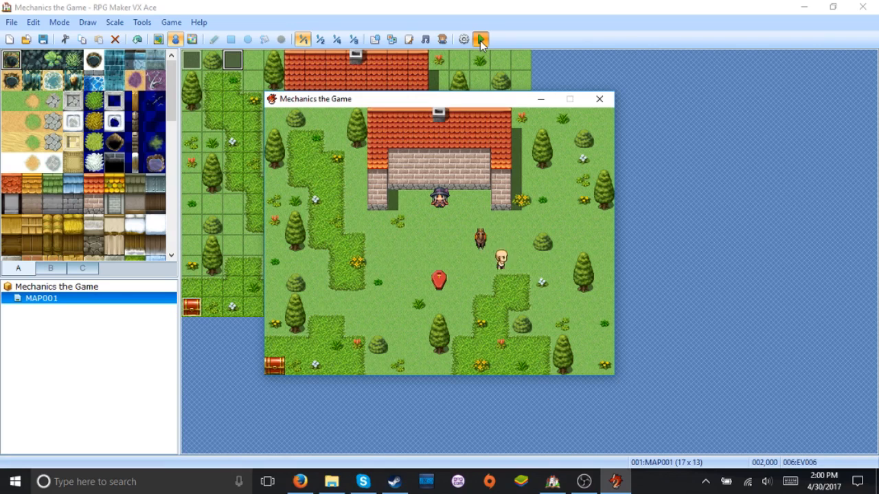
# - End the running game to close the playtest and return to the map editor
pyautogui.press('Escape')
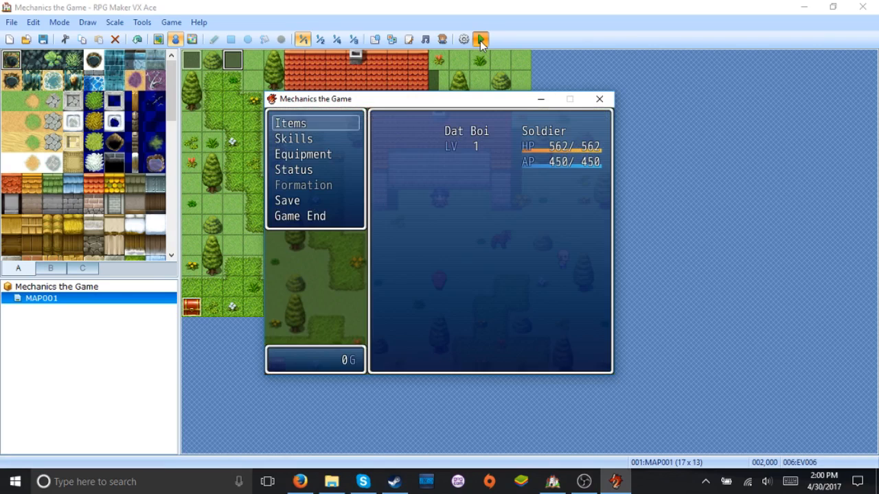
pyautogui.press('Up')
pyautogui.press('Return')
pyautogui.press('Down')
pyautogui.press('Return')
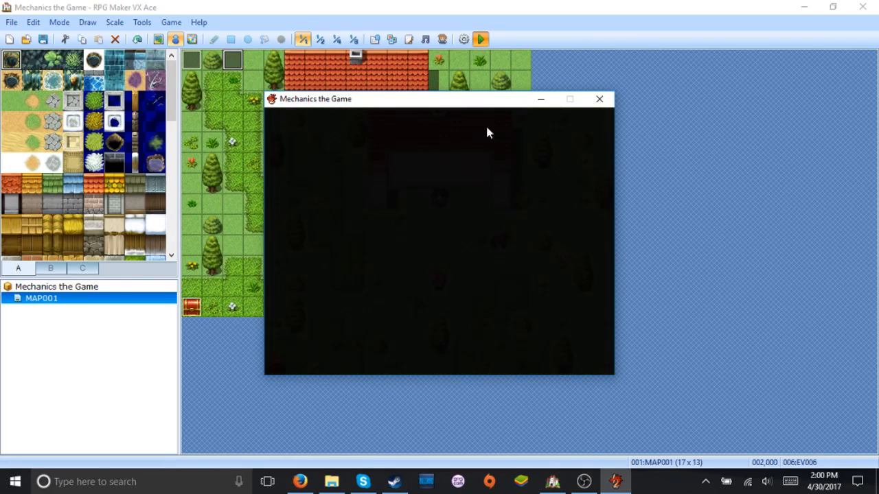
# - Set the autonomous movement frequency on page 1 of the Horse :B event to 4: Higher and confirm the event
pyautogui.doubleClick(420, 184)
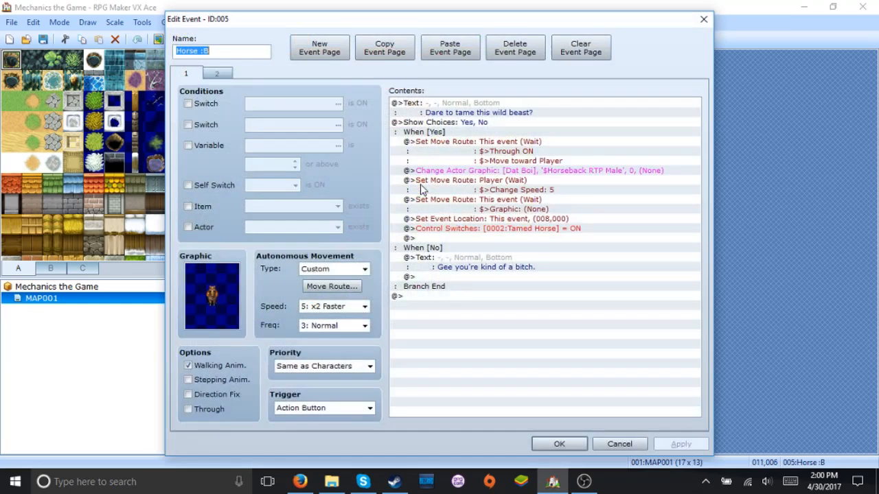
pyautogui.click(334, 327)
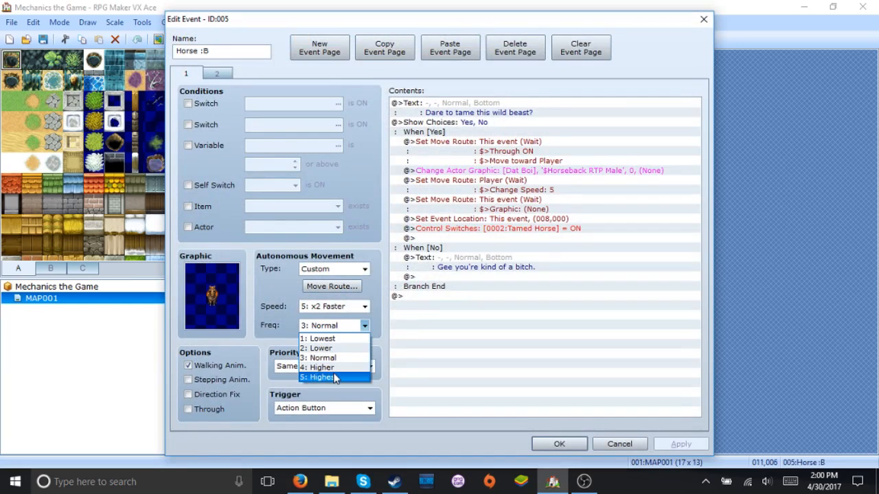
pyautogui.click(335, 378)
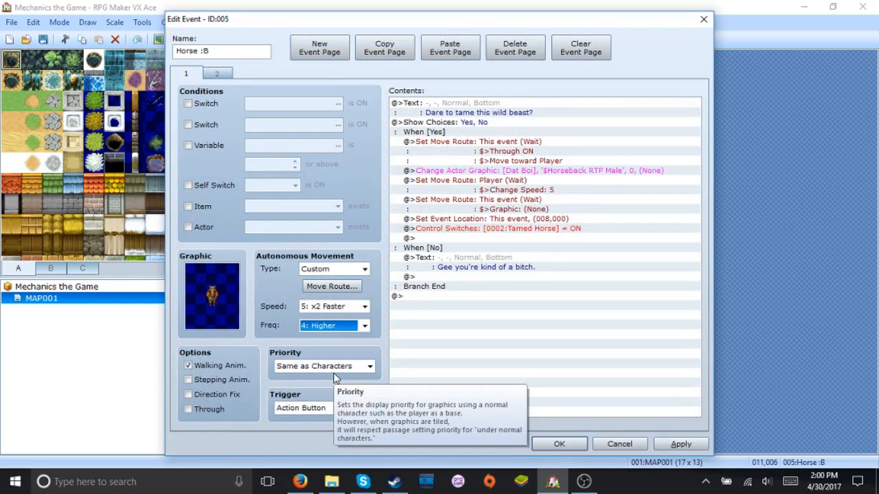
pyautogui.click(549, 442)
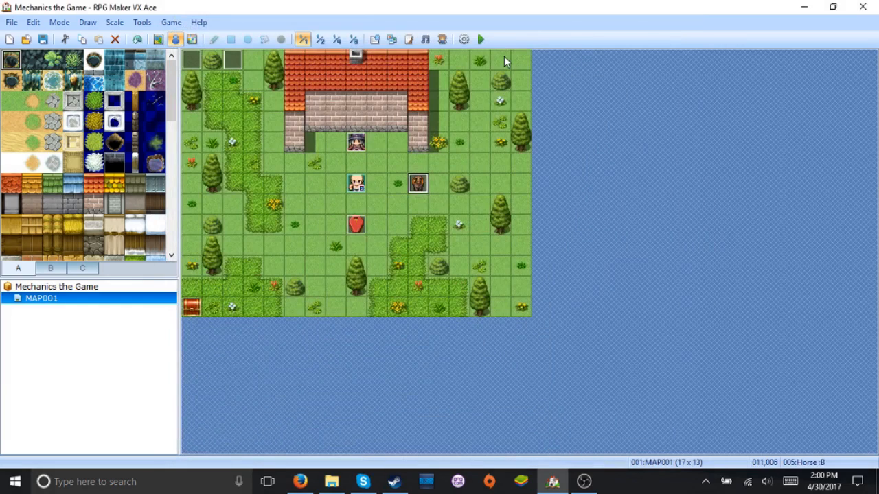
# - Start a new game in a playtest and tame the horse with Yes
pyautogui.click(481, 40)
pyautogui.press('Return')
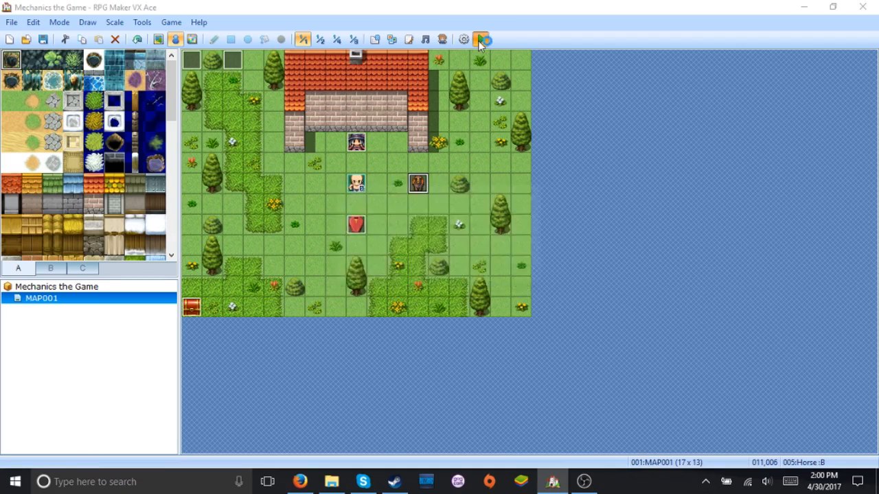
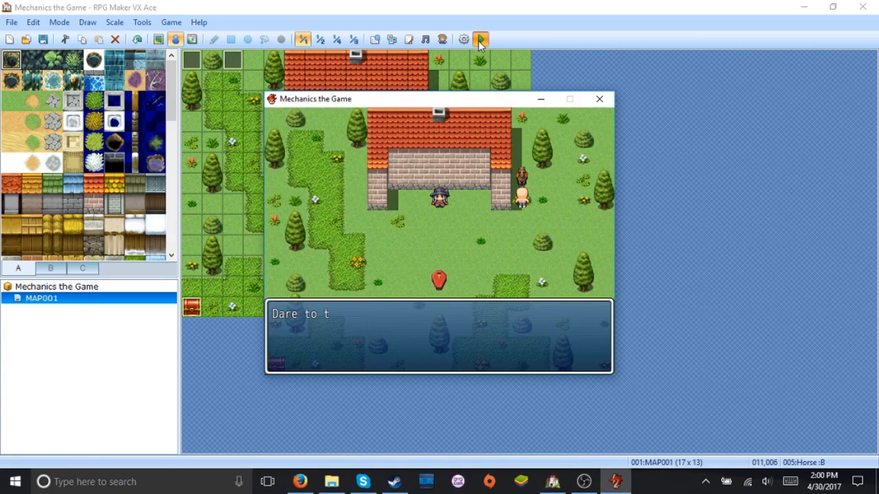
pyautogui.press('Return')
# - Ride around the trees and gem on the map, and unmount to test how the horse follows
pyautogui.press('Down')
pyautogui.press('Left')
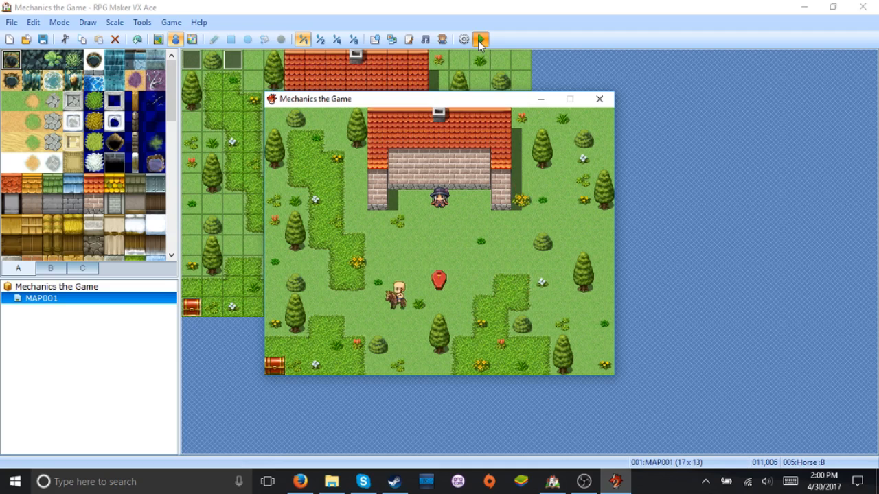
pyautogui.press('Up')
pyautogui.press('Right')
pyautogui.press('Left')
pyautogui.press('Left')
pyautogui.press('Down')
pyautogui.press('Right')
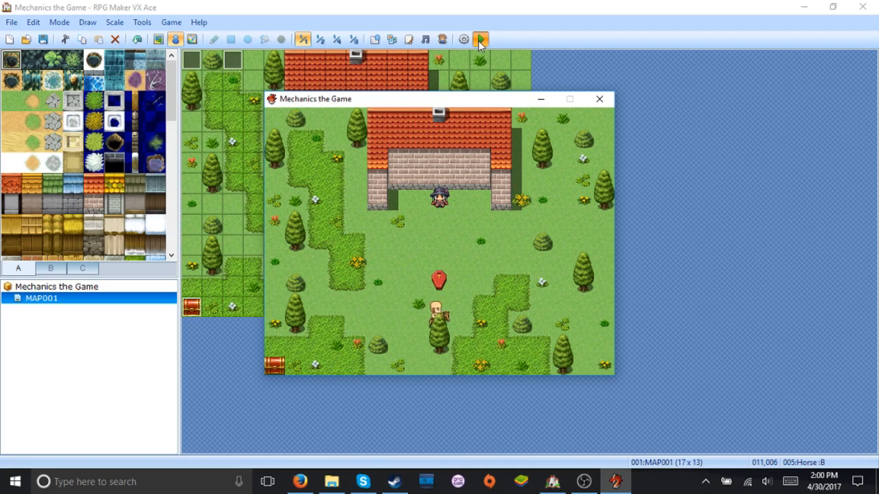
pyautogui.press('Left')
pyautogui.press('Up')
pyautogui.press('Right')
pyautogui.press('Return')
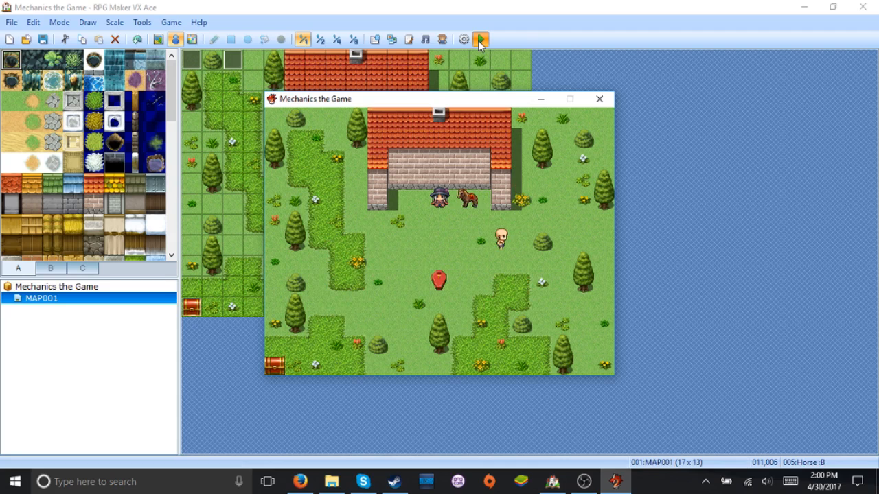
# - Shut down the running game to leave the playtest
pyautogui.press('Escape')
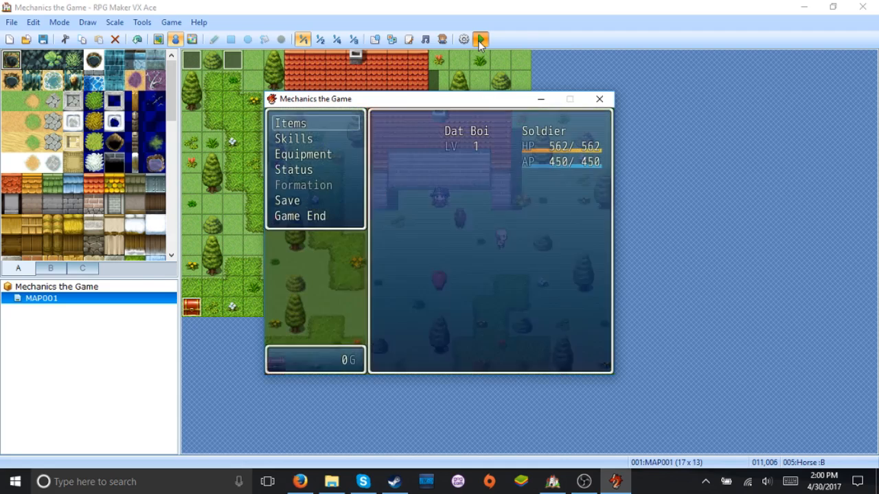
pyautogui.press('Up')
pyautogui.press('Return')
pyautogui.press('Down')
pyautogui.press('Return')
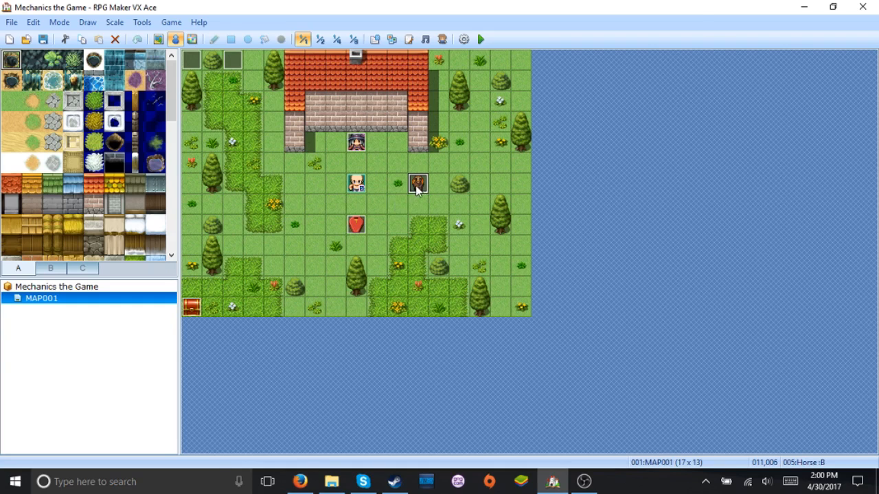
# - Set the autonomous movement frequency on page 1 of the Horse :B event to 5: Highest and confirm the event
pyautogui.doubleClick(416, 186)
pyautogui.click(363, 327)
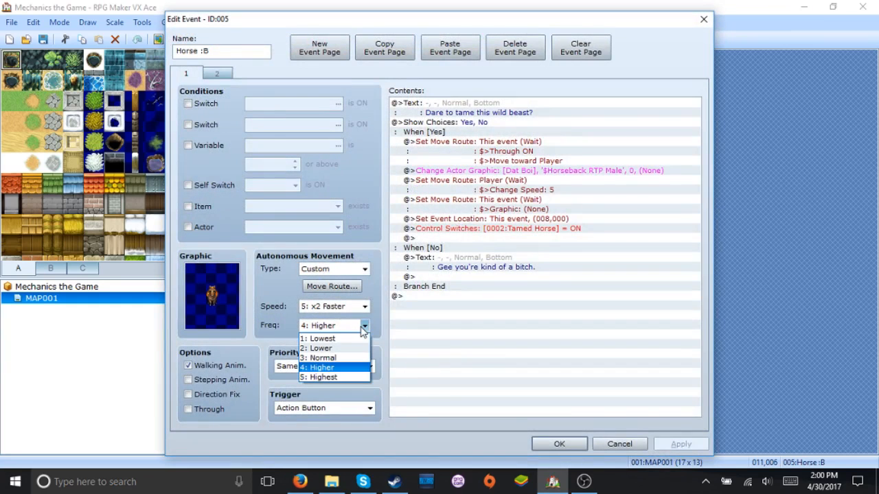
pyautogui.press('Down')
pyautogui.press('Return')
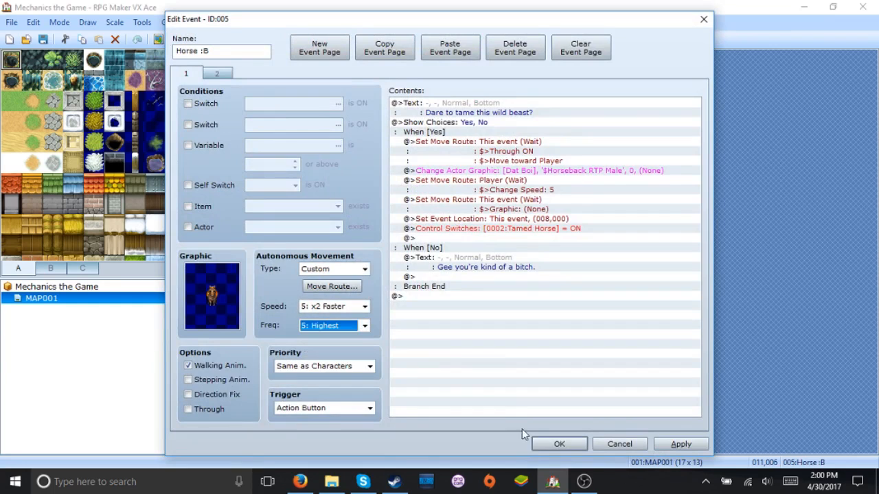
pyautogui.click(537, 444)
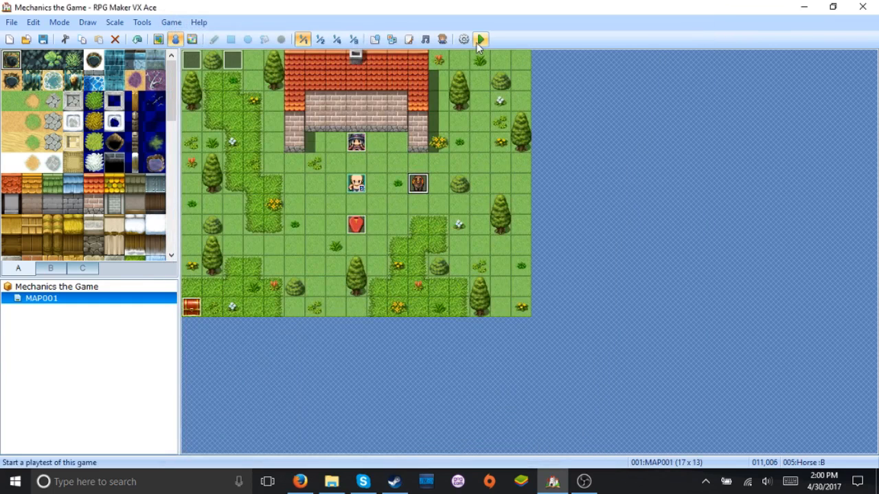
# - Start a new game in a playtest and tame the horse behind the house with Yes
pyautogui.click(480, 40)
pyautogui.press('Return')
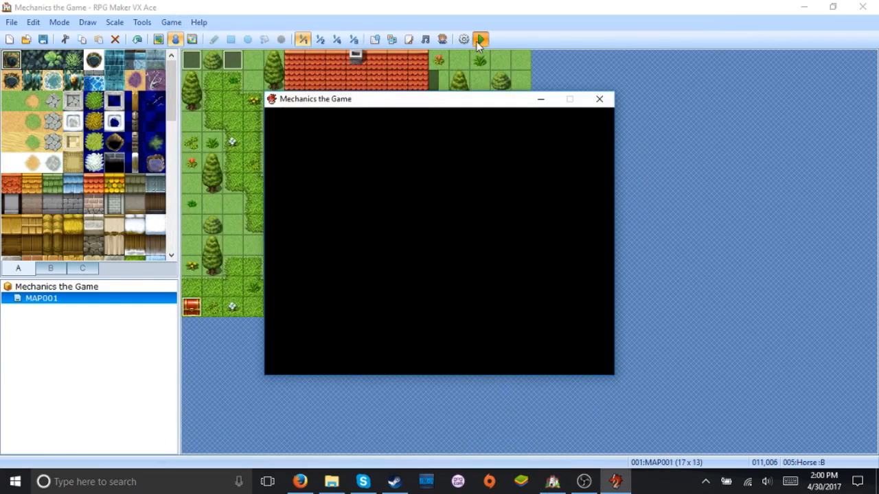
pyautogui.press('Return')
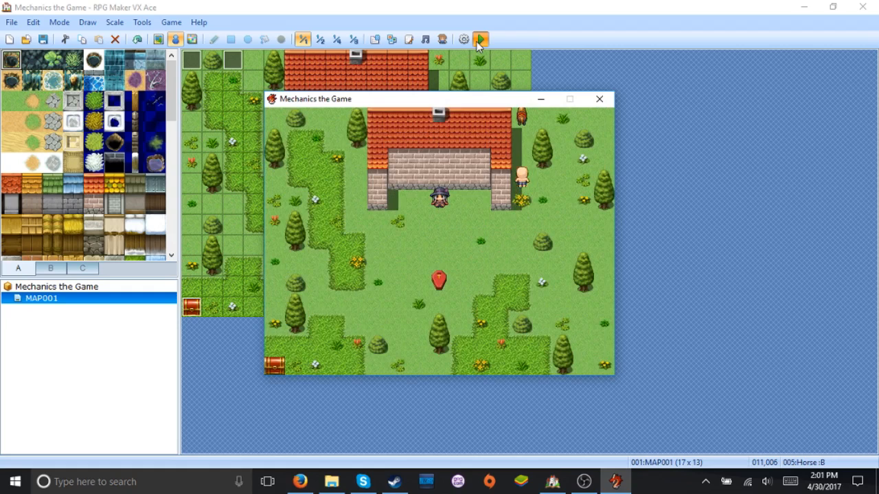
pyautogui.press('Return')
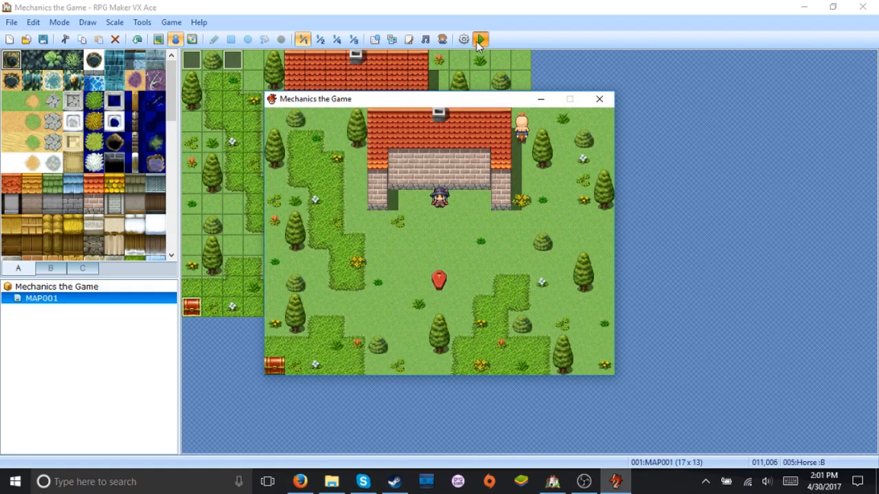
# - Ride across the map to the grass beside the house and unmount, testing the new movement frequency
pyautogui.press('Down')
pyautogui.press('Left')
pyautogui.press('Down')
pyautogui.press('Left')
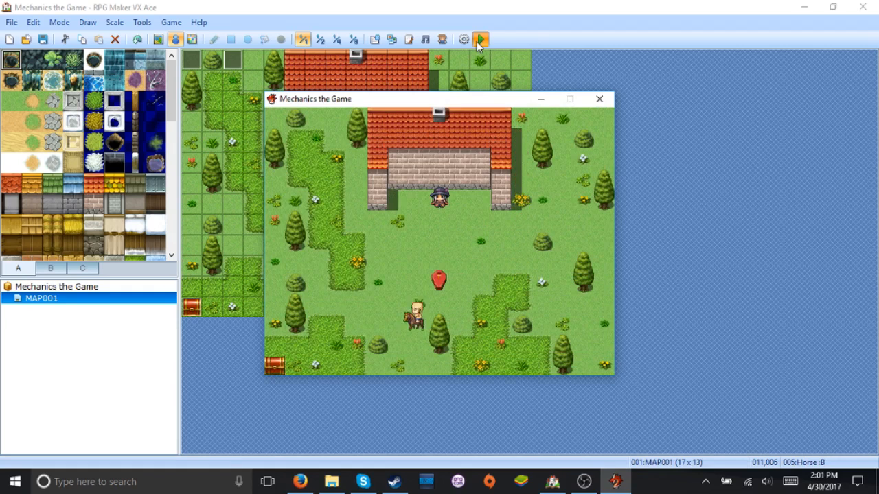
pyautogui.press('Up')
pyautogui.press('Right')
pyautogui.press('Left')
pyautogui.press('Right')
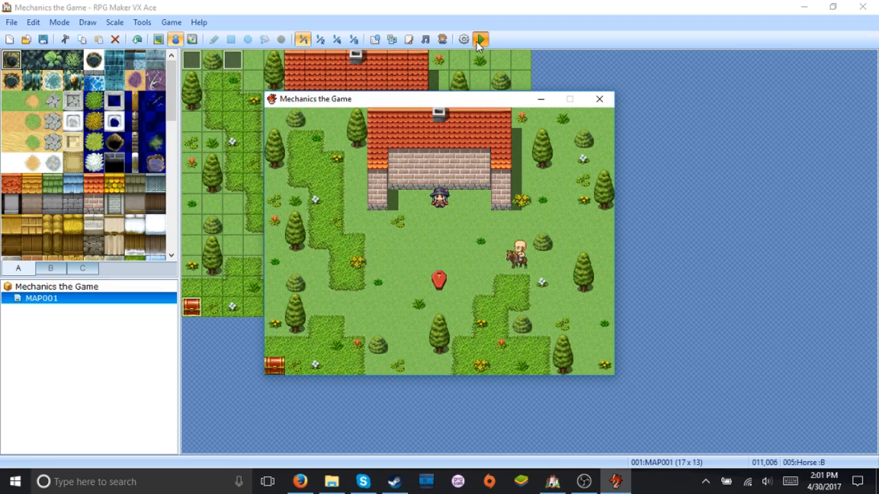
pyautogui.press('Left')
pyautogui.press('Up')
pyautogui.press('Return')
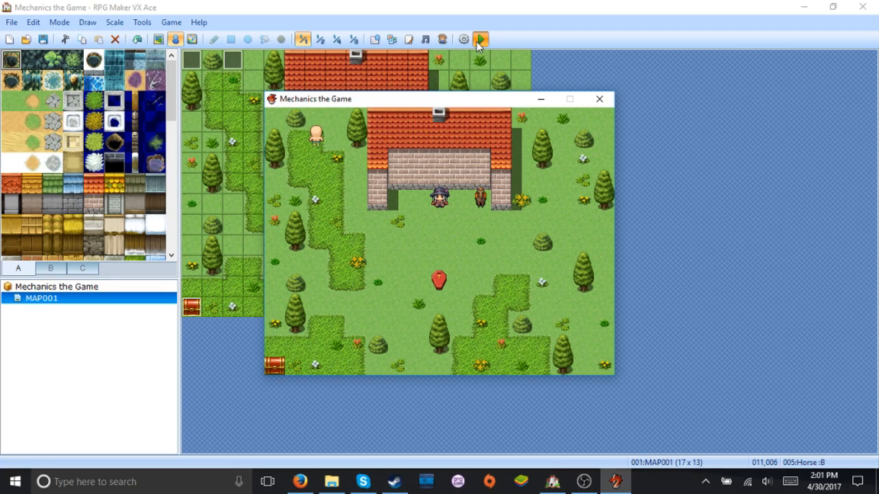
# - Walk the actor back toward the horse and around it to check its following and collision
pyautogui.press('Down')
pyautogui.press('Down')
pyautogui.press('Right')
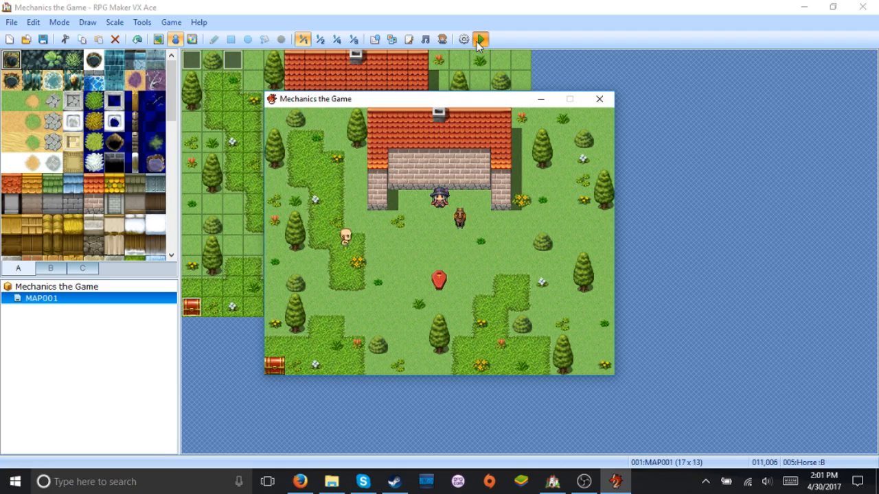
pyautogui.press('Right')
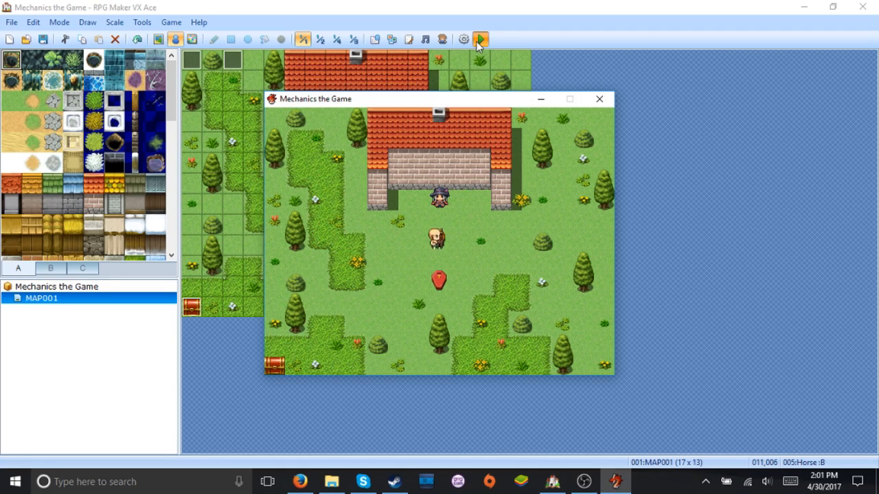
pyautogui.press('Up')
pyautogui.press('Left')
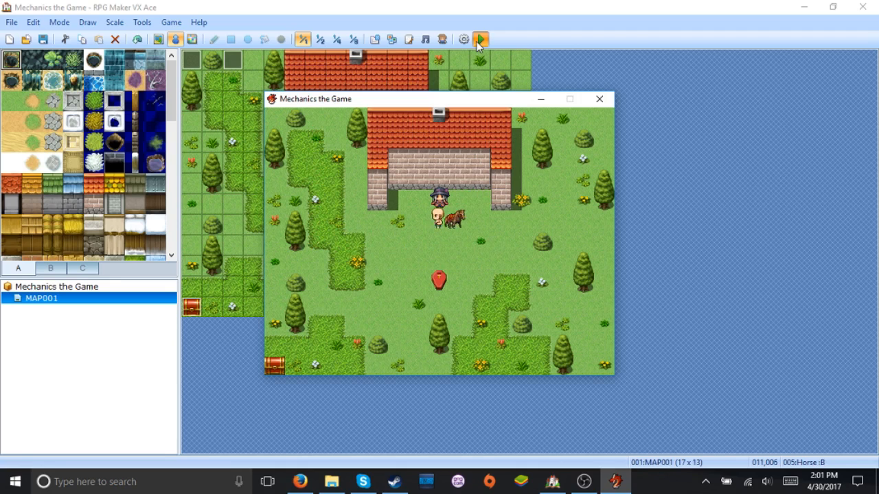
pyautogui.press('Right')
pyautogui.press('Right')
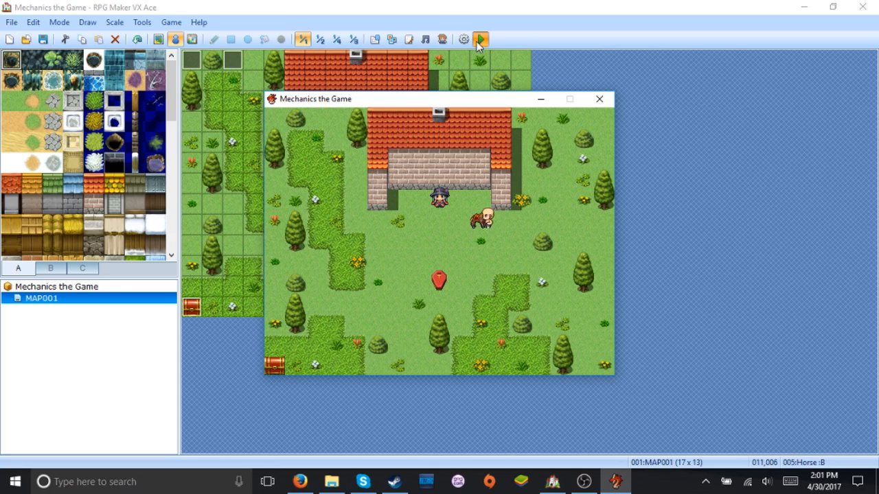
# - End the game to close the playtest
pyautogui.press('Escape')
pyautogui.press('Up')
pyautogui.press('Return')
pyautogui.press('Return')
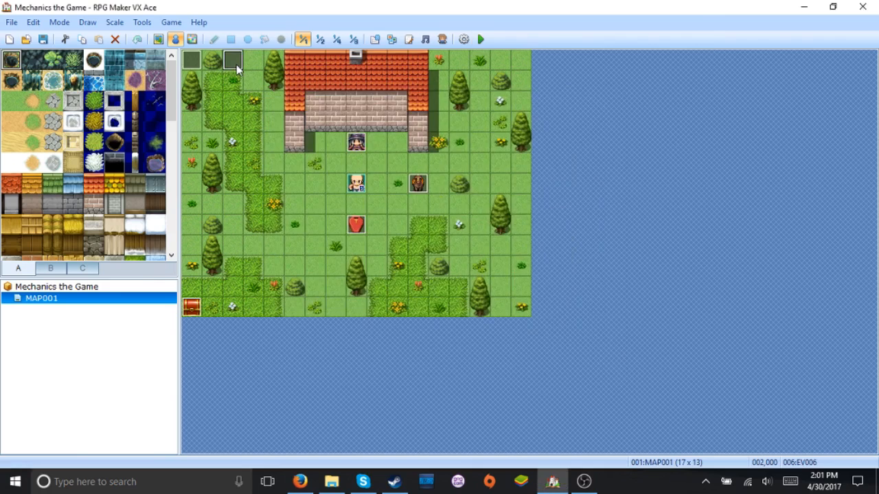
# - Reorder the Horse :B move route in event EV006 so that Through OFF precedes the 'Animal', 5 graphic change
pyautogui.doubleClick(237, 65)
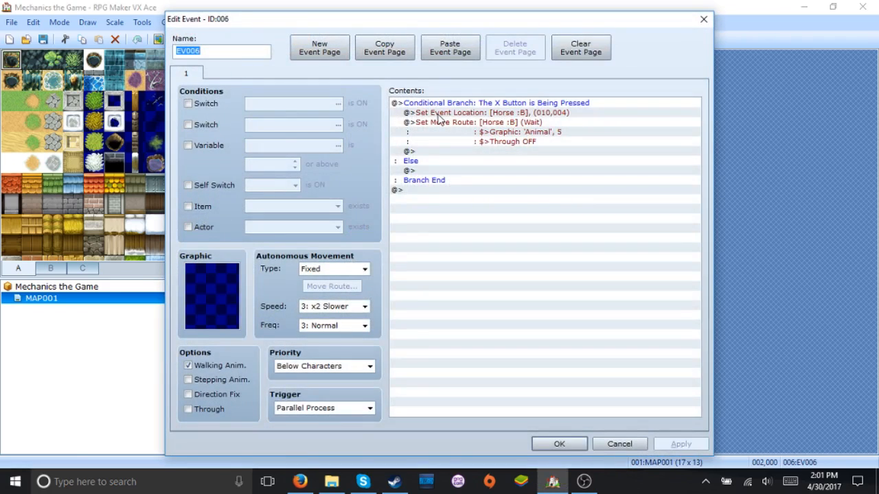
pyautogui.click(476, 123)
pyautogui.rightClick(476, 120)
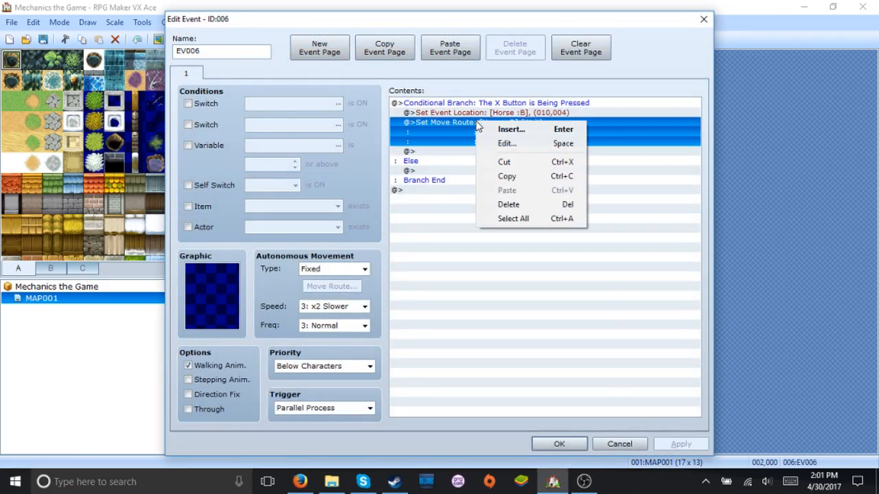
pyautogui.click(487, 143)
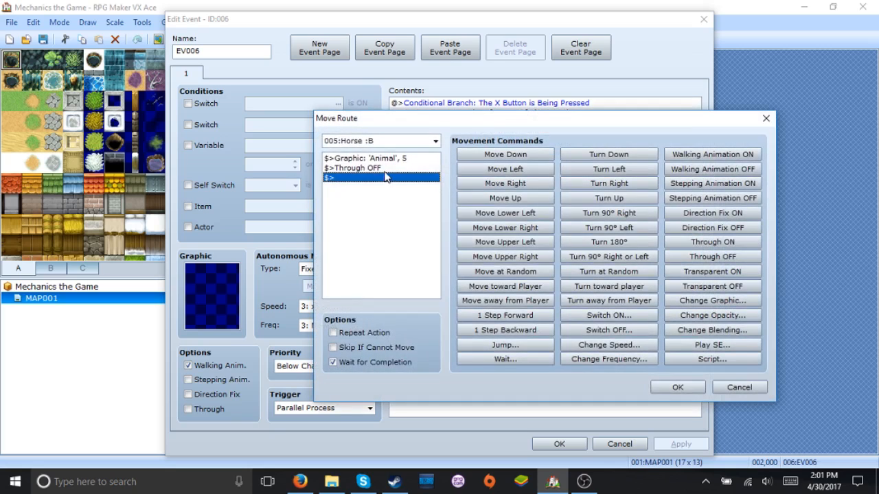
pyautogui.click(386, 171)
pyautogui.press('Up')
pyautogui.hotkey('ctrl', 'v')
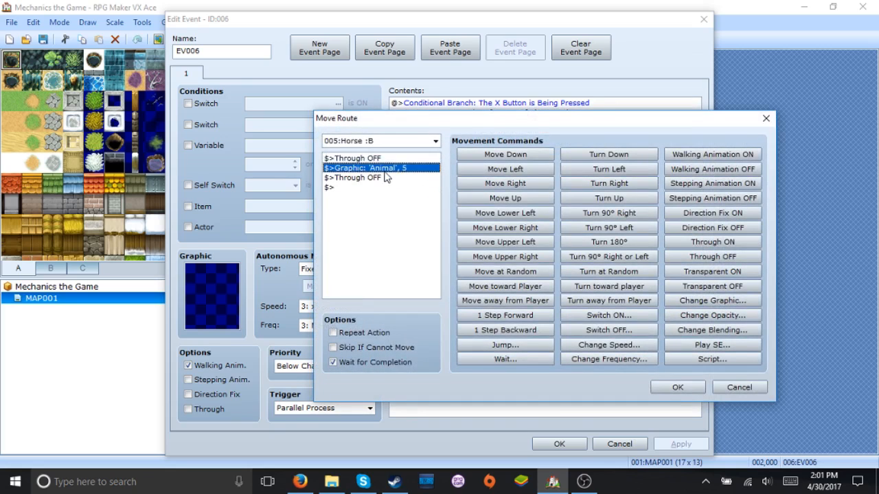
pyautogui.press('Down')
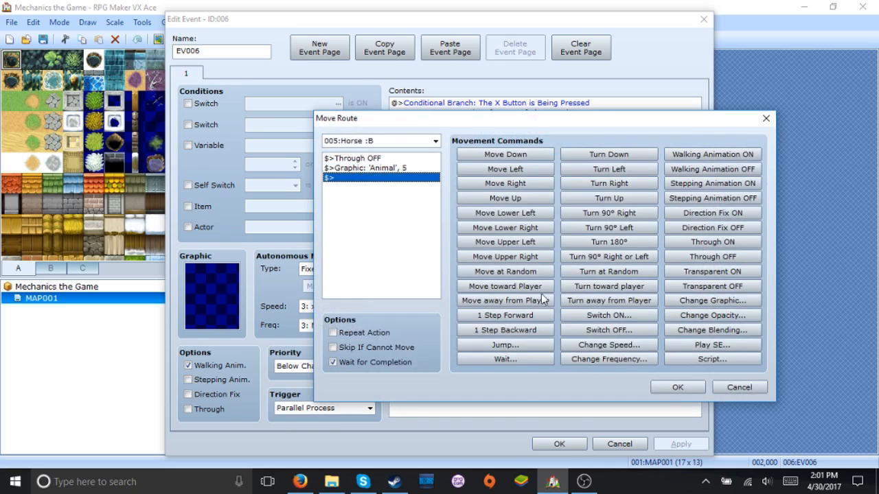
pyautogui.click(678, 388)
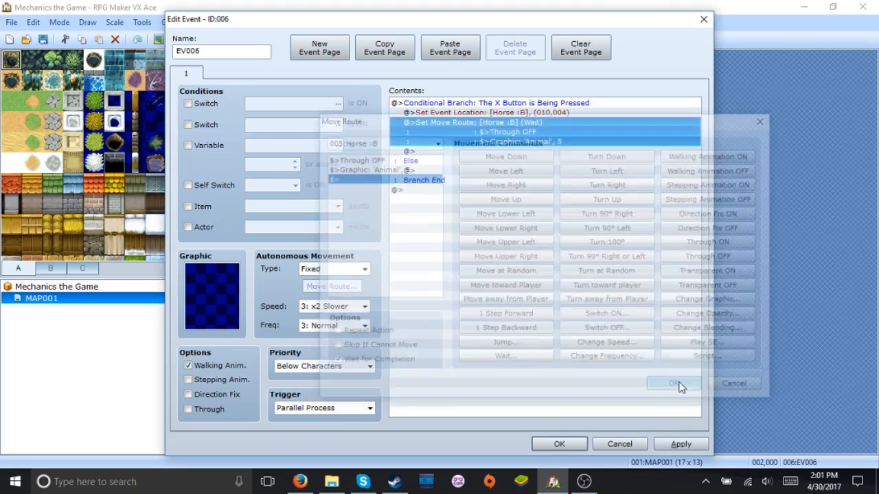
# - Save the changes to event EV006 and start a new game in a playtest
pyautogui.click(557, 445)
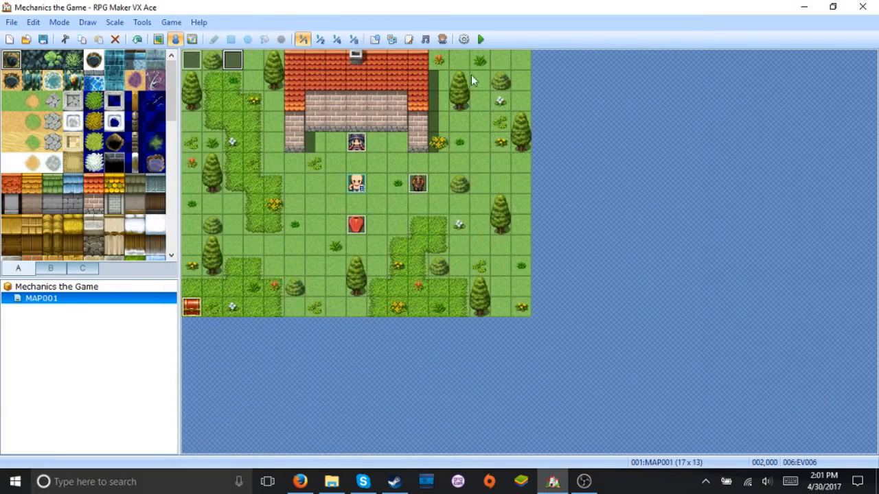
pyautogui.click(480, 45)
pyautogui.press('Return')
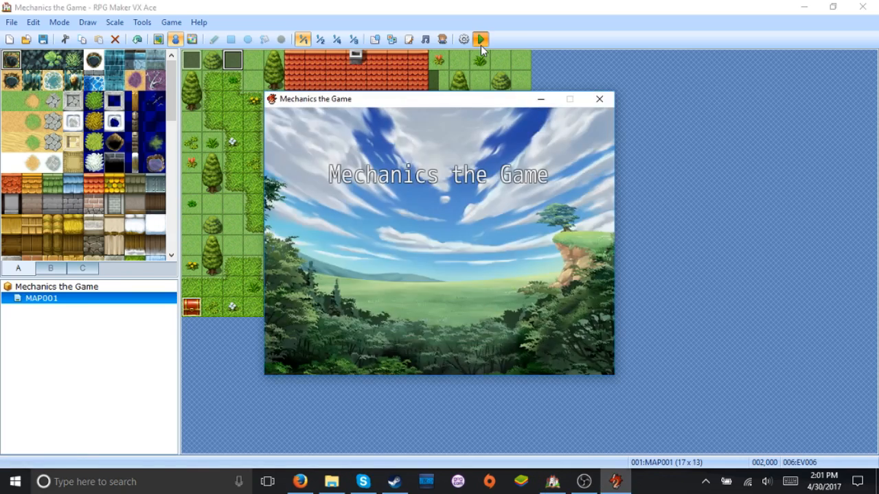
# - Walk the actor across to the horse and tame it to mount
pyautogui.press('Right')
pyautogui.press('Right')
pyautogui.press('Right')
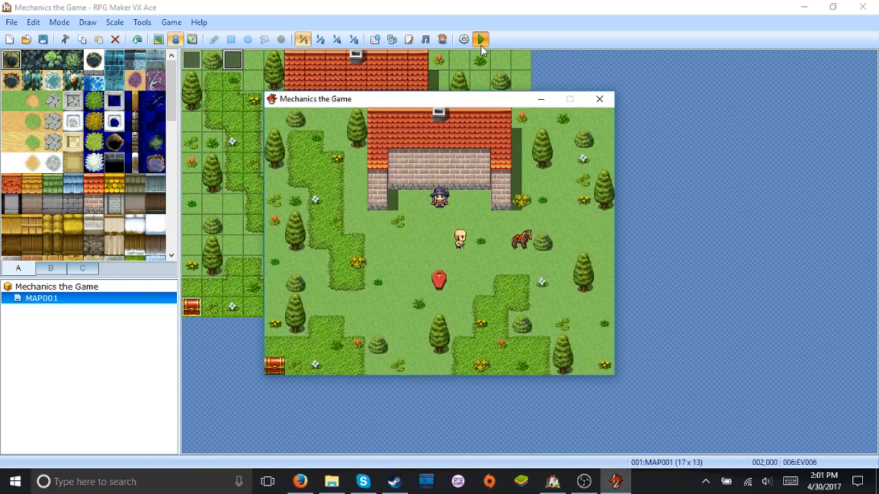
pyautogui.press('Return')
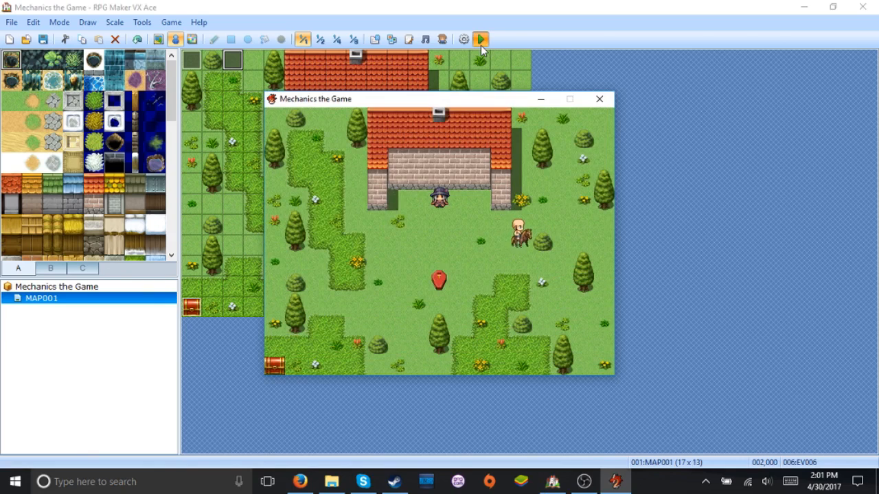
# - Ride the horse to the character in the hat, then back and up toward the house wall
pyautogui.press('Left')
pyautogui.press('Left')
pyautogui.press('Left')
pyautogui.press('Left')
pyautogui.press('Left')
pyautogui.press('Left')
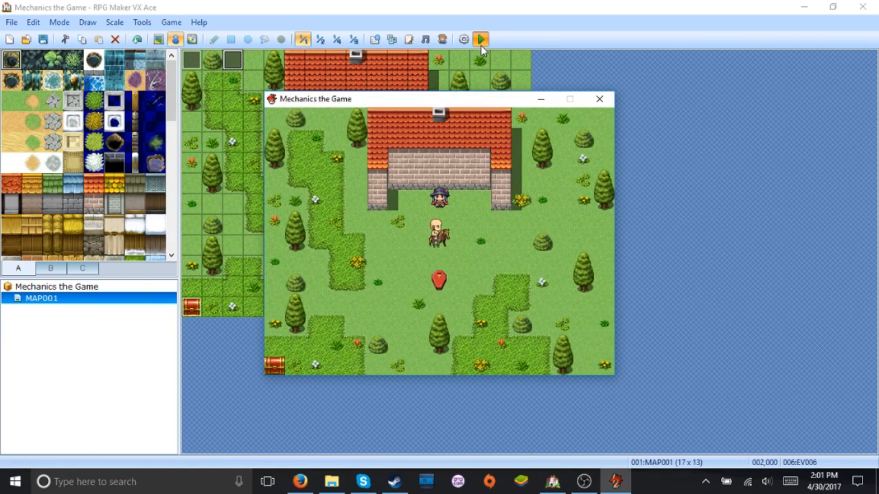
pyautogui.press('Right')
pyautogui.press('Up')
pyautogui.press('Up')
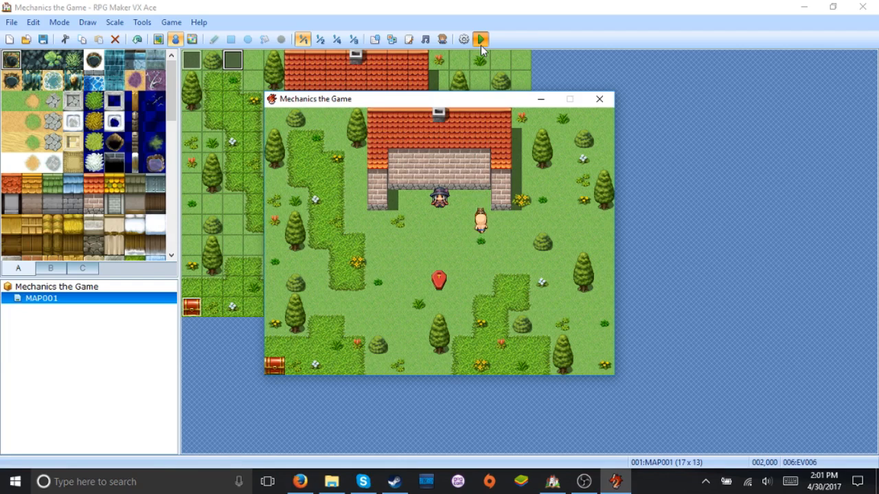
# - Unmount beside the house wall and walk the actor down away from the horse
pyautogui.press('Down')
pyautogui.press('Down')
pyautogui.press('Down')
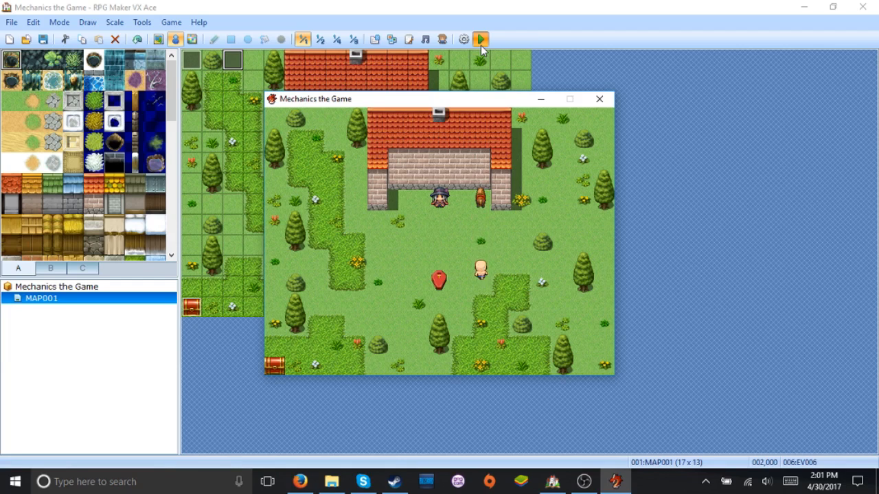
# - Walk the actor back up to the horse to check its collision, and close the playtest
pyautogui.press('Up')
pyautogui.press('Up')
pyautogui.press('Up')
pyautogui.press('Escape')
pyautogui.press('Escape')
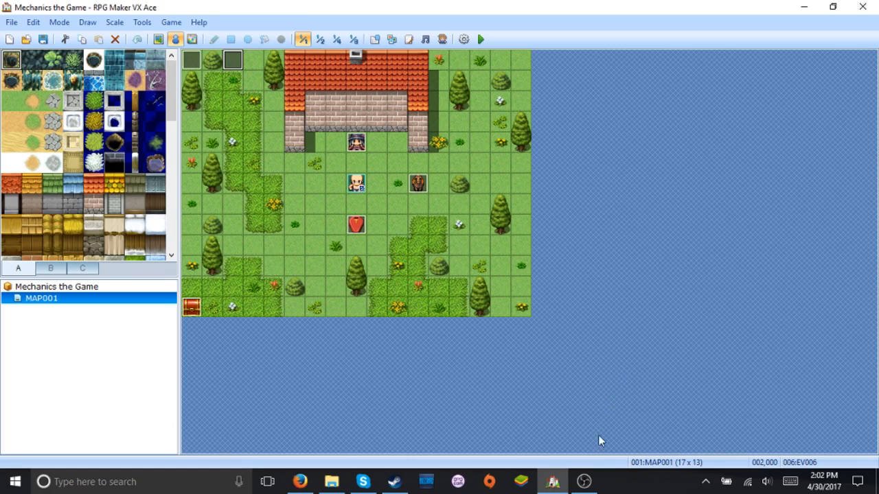
pyautogui.click(584, 483)
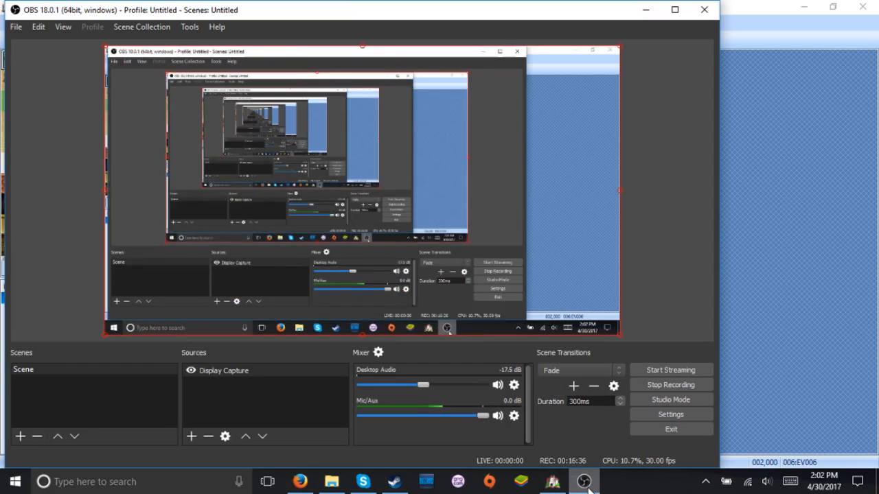